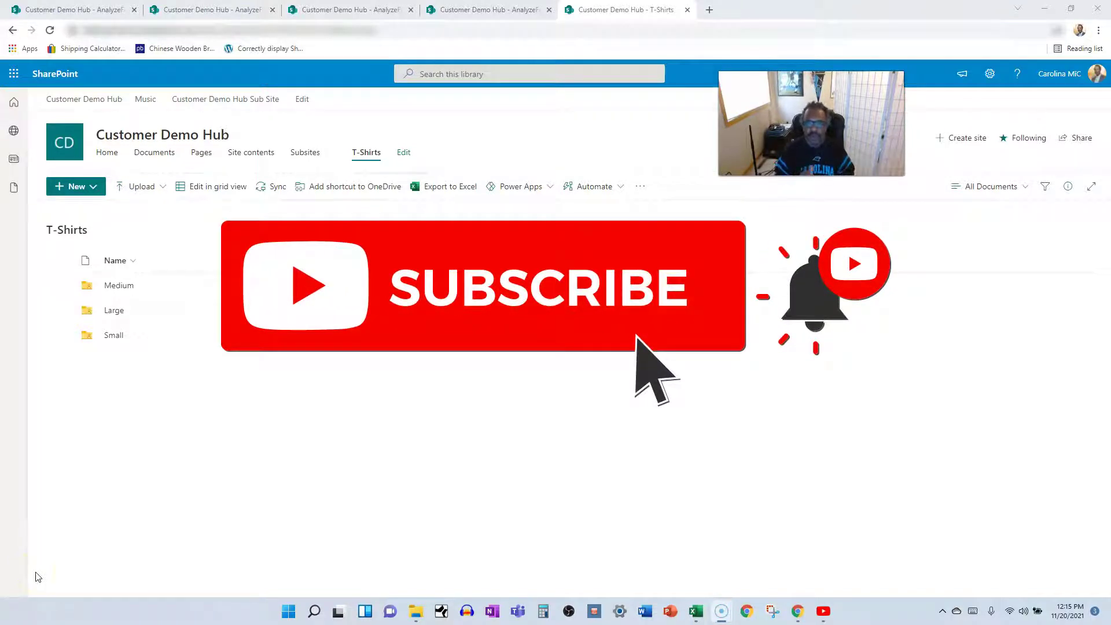
click(676, 310)
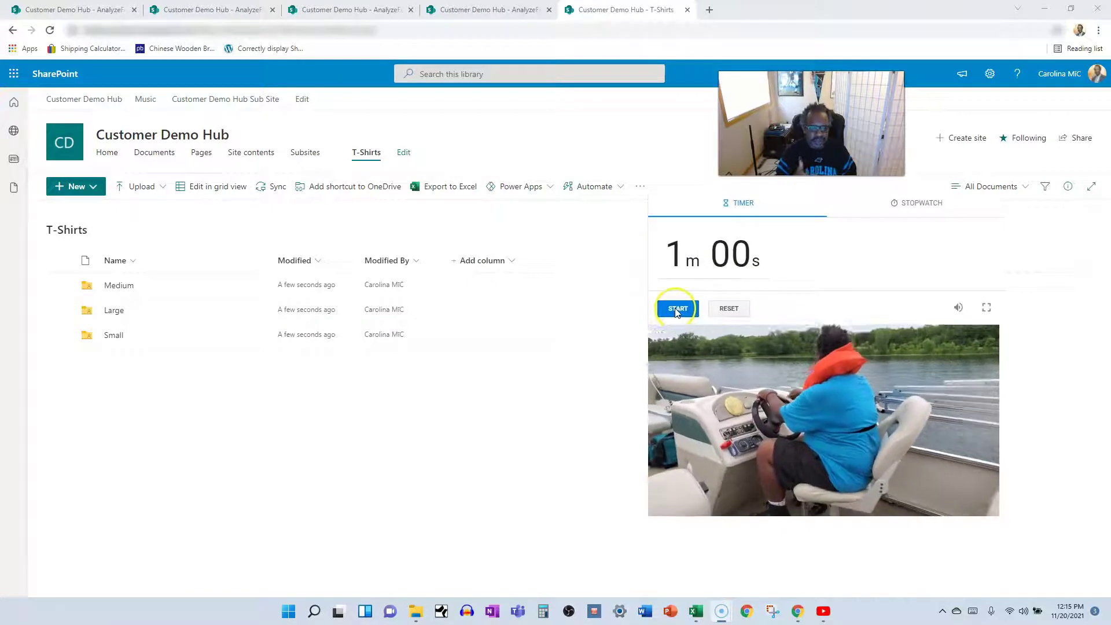
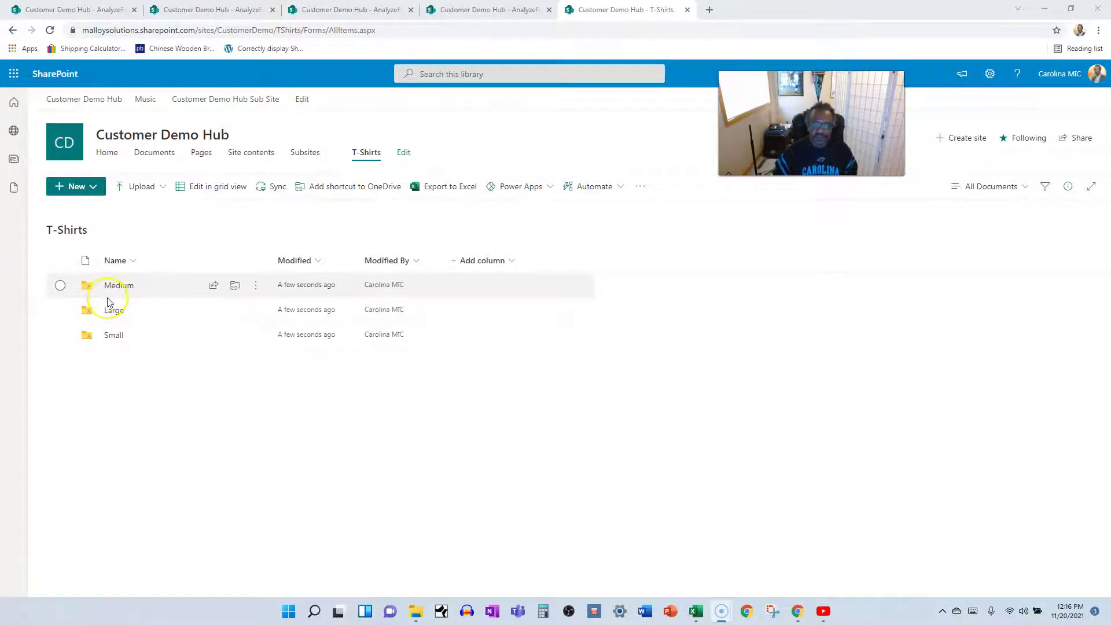
click(132, 318)
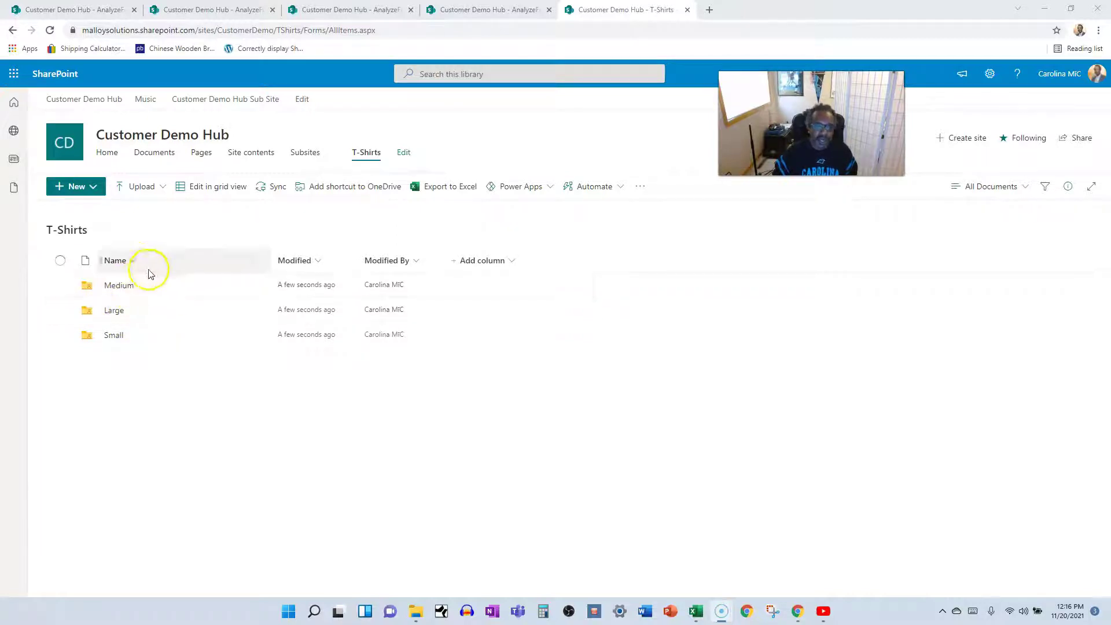
click(990, 192)
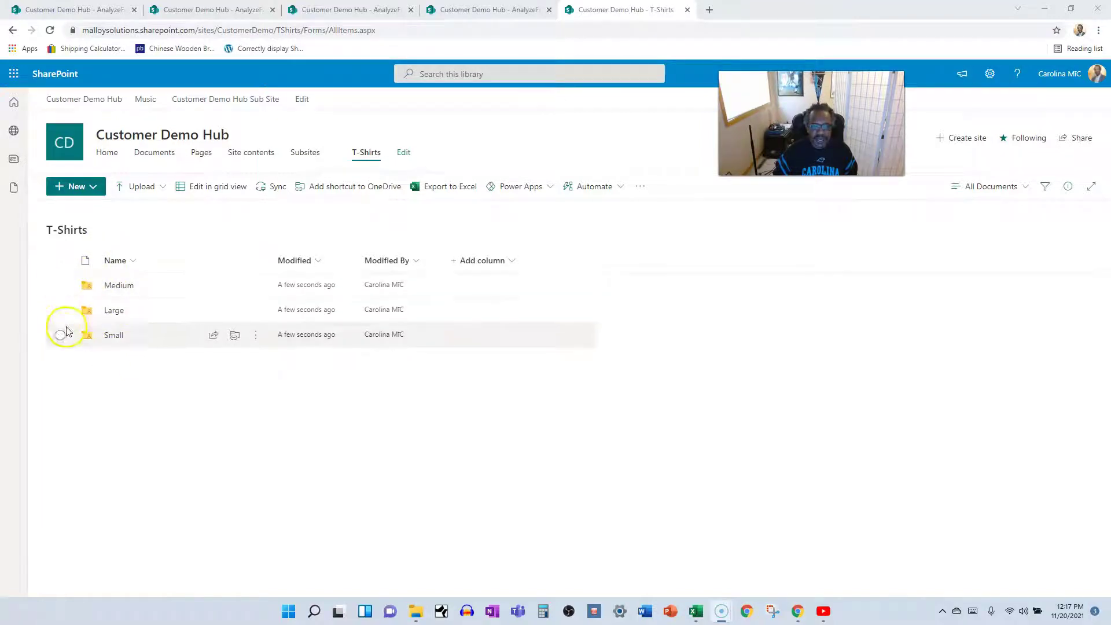
click(996, 195)
click(987, 293)
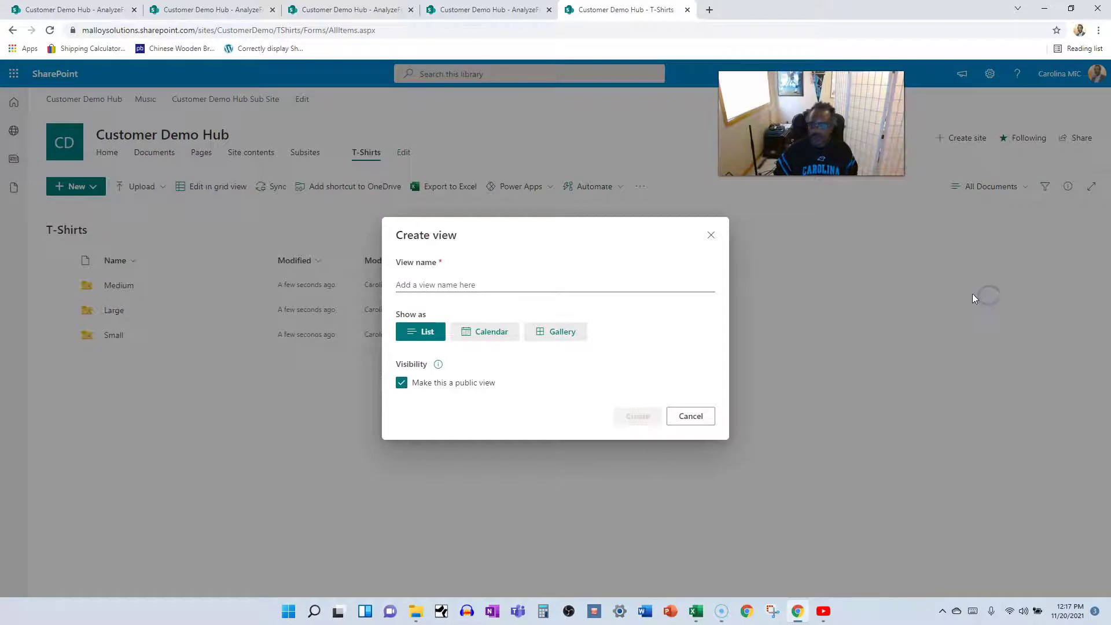
click(711, 236)
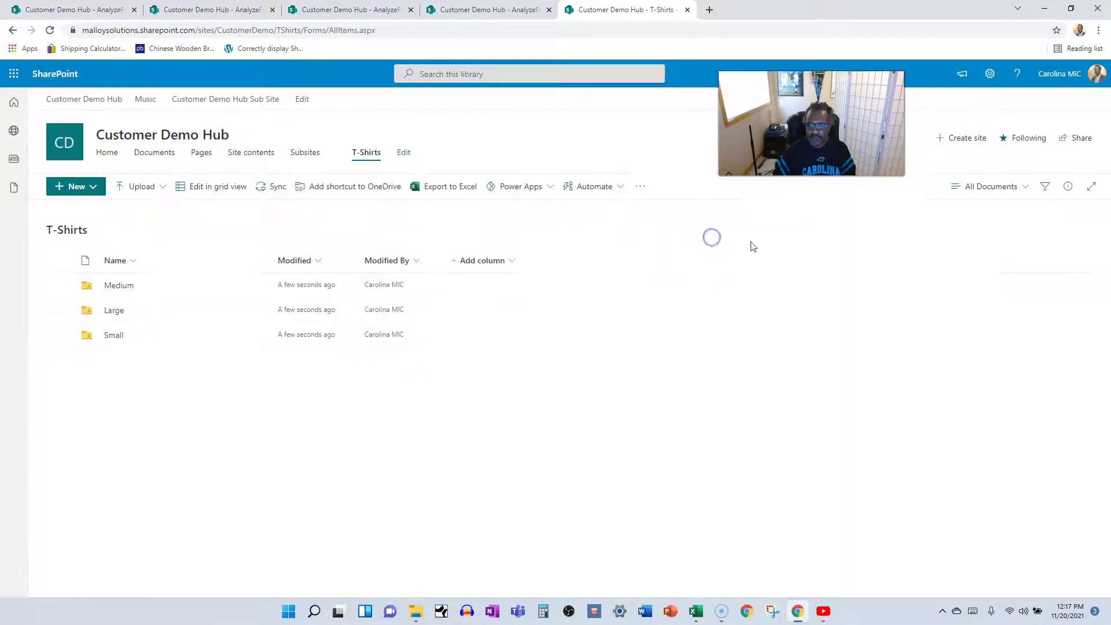
Save the current T-Shirts library view as a new public view named "All Documents - No Folders"
click(979, 188)
click(986, 312)
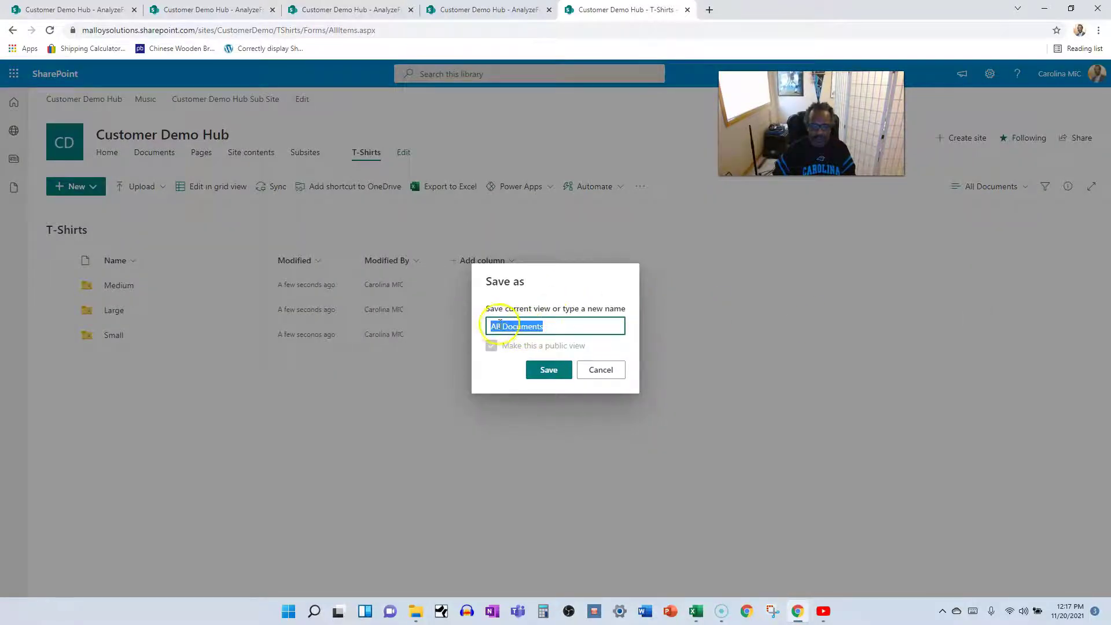
click(552, 324)
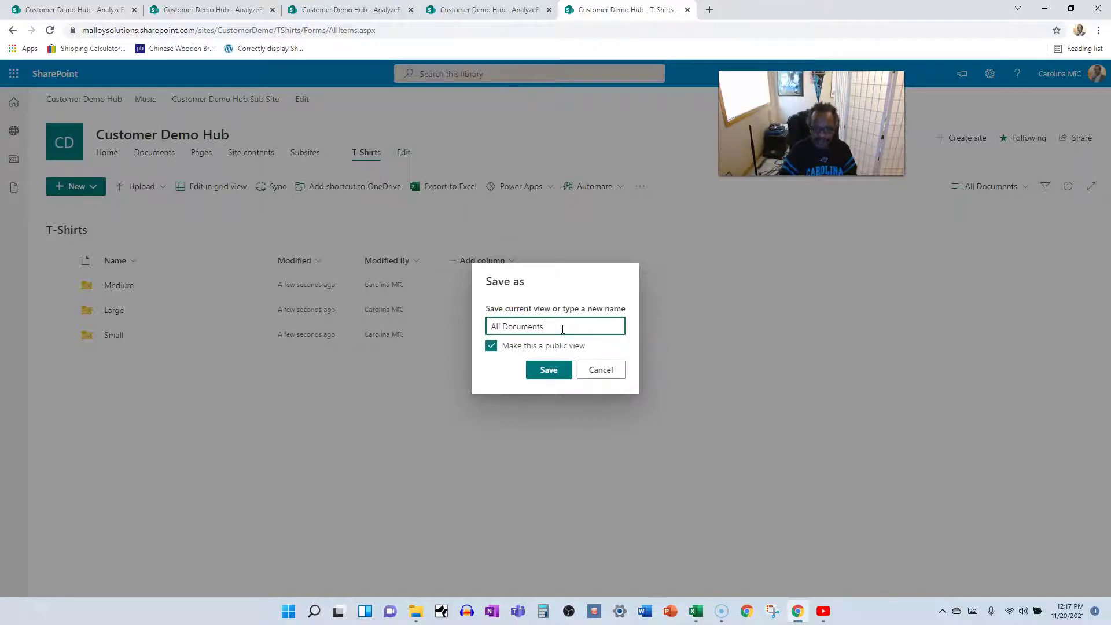
text(- No Folder)
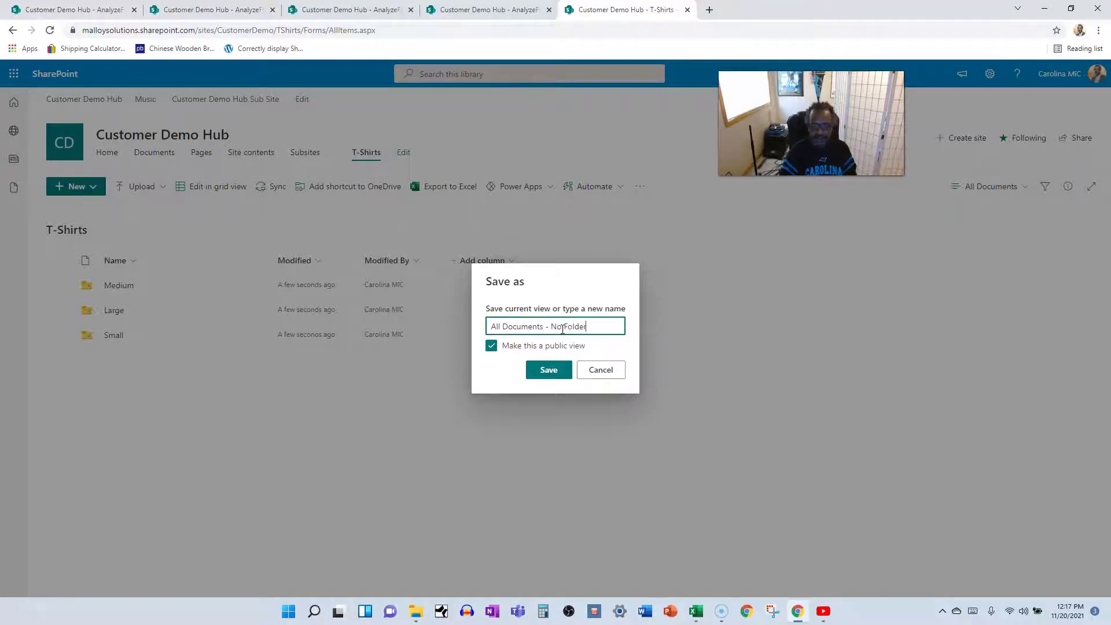
text(s)
click(549, 369)
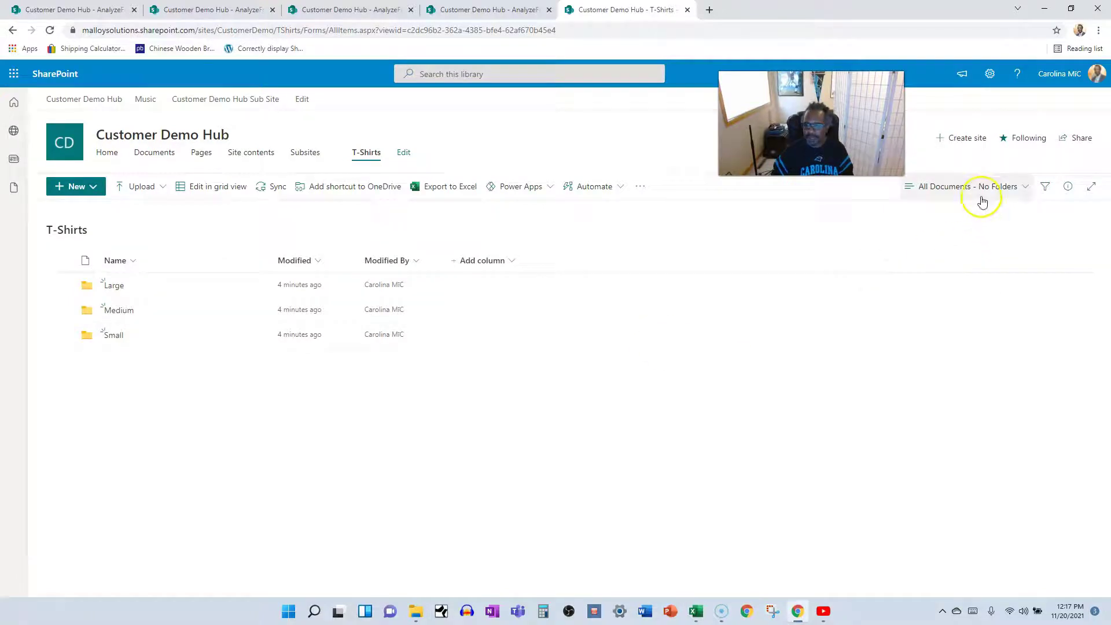
Edit the "All Documents - No Folders" view to show all items without folders, and save the view settings
click(977, 191)
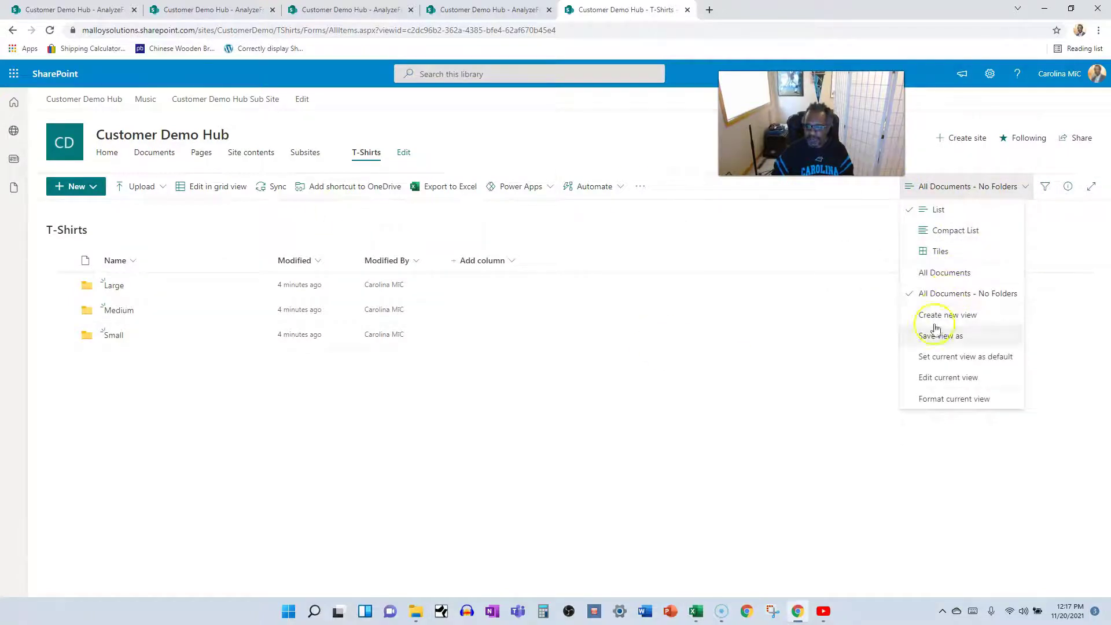
click(934, 379)
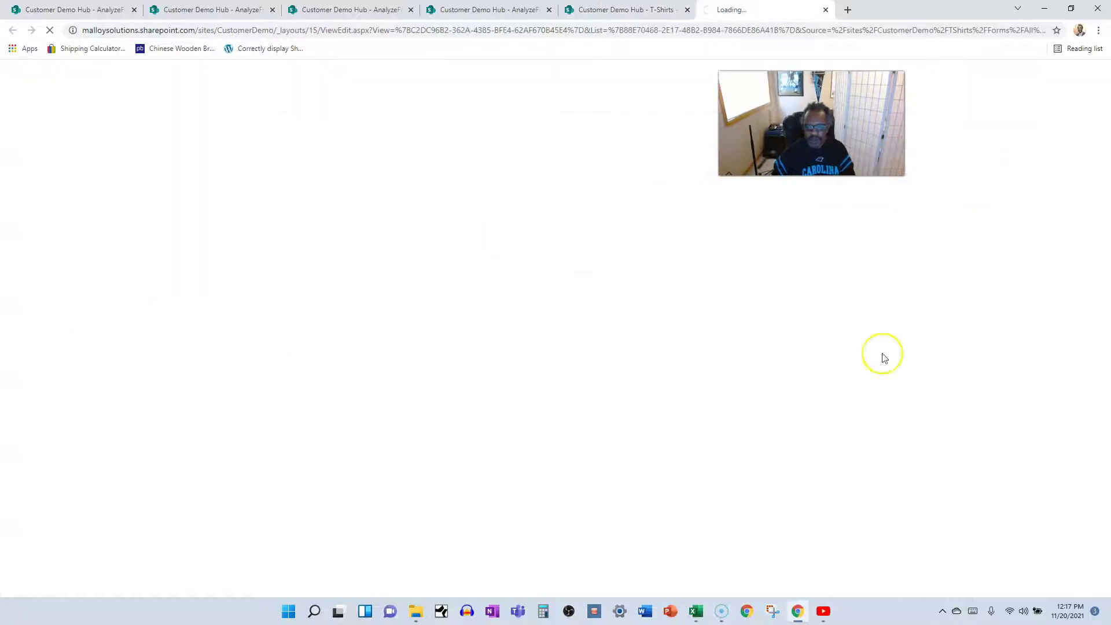
scroll(311, 315, down, 20)
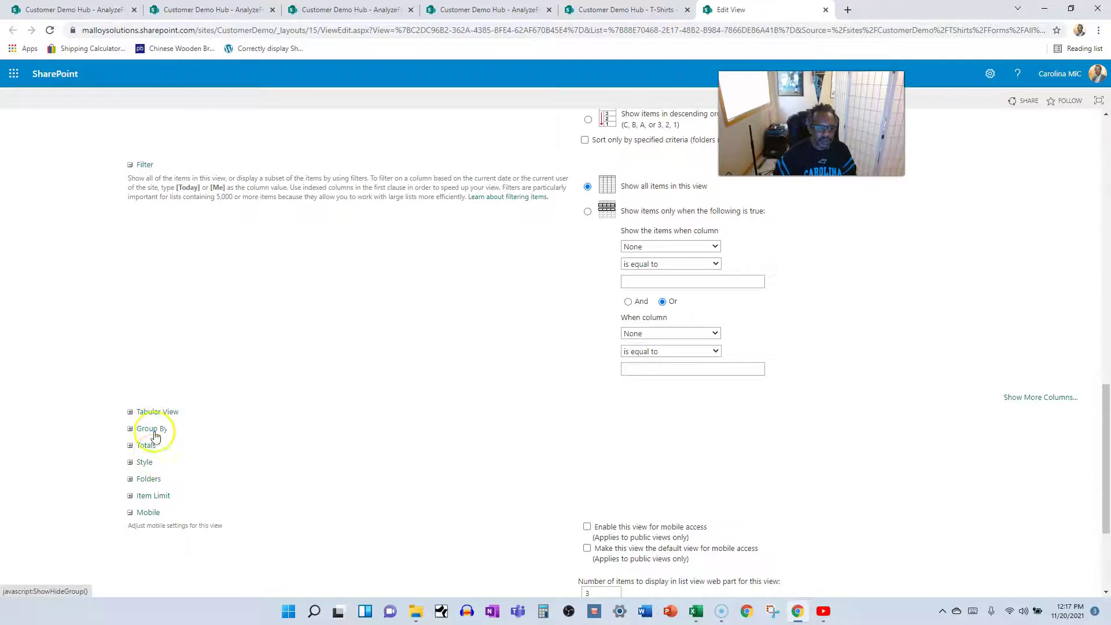
click(148, 478)
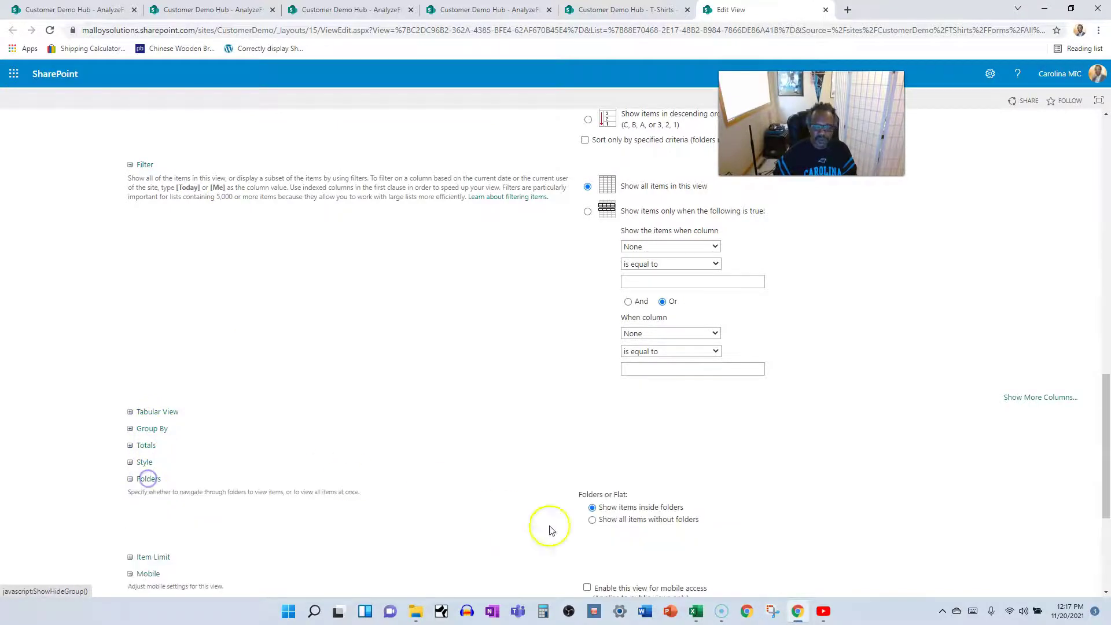
click(630, 522)
scroll(694, 518, down, 5)
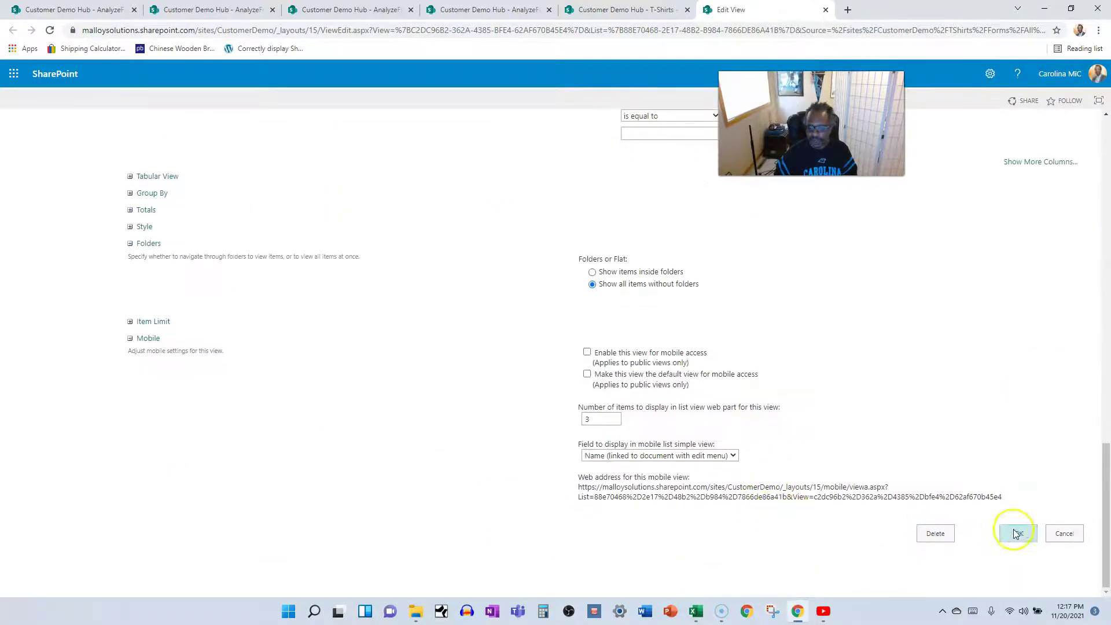
click(1014, 530)
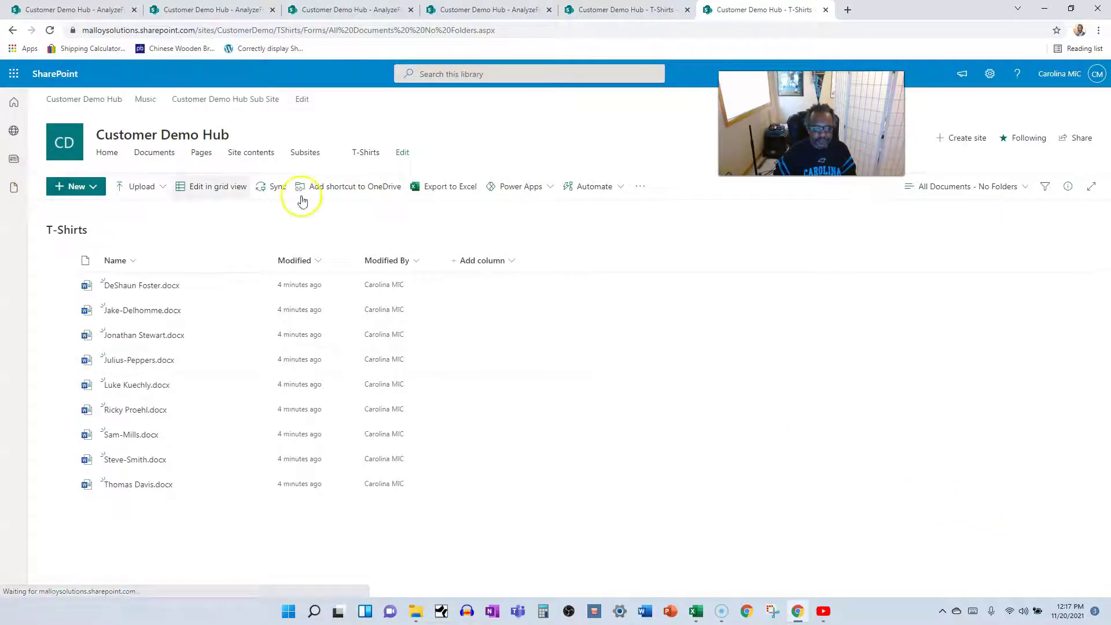
Switch to the All Documents view and begin a new Choice column named Size
click(1020, 197)
click(945, 270)
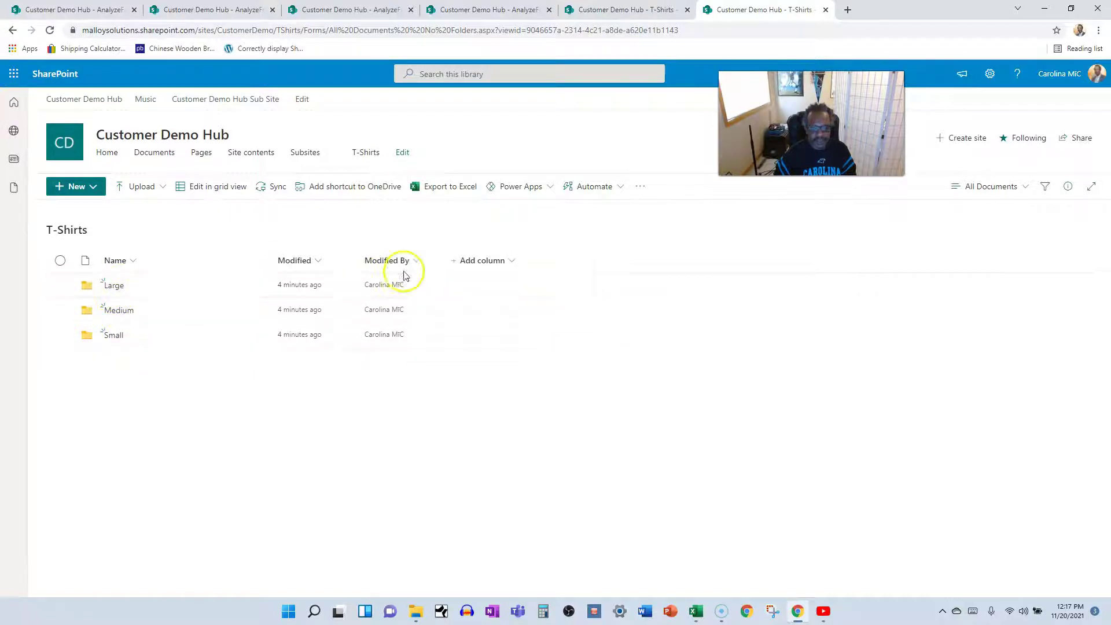
click(501, 261)
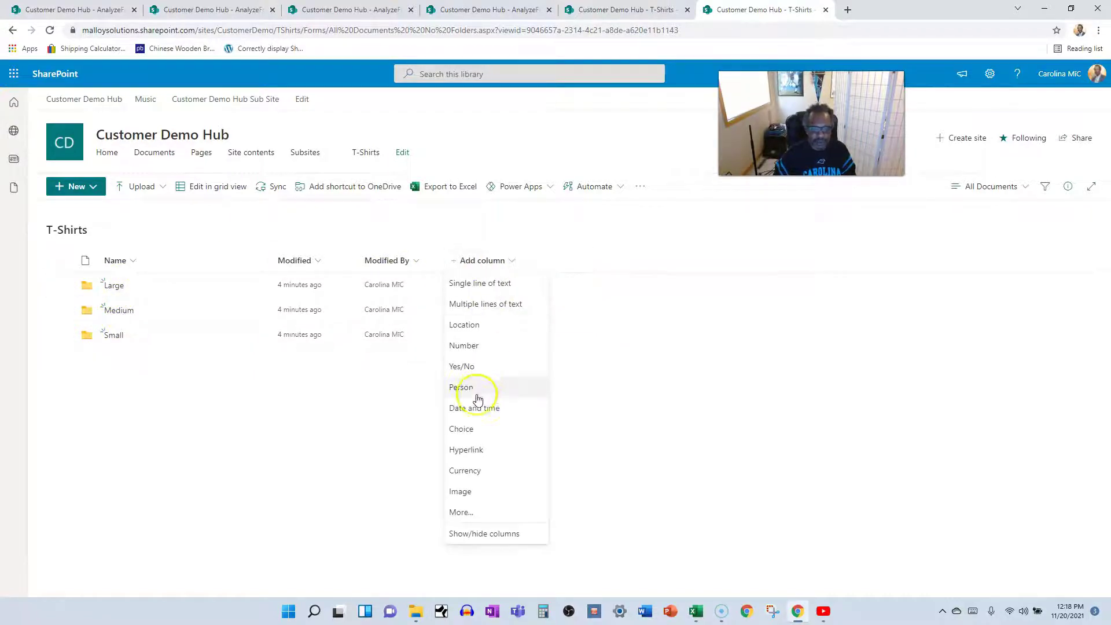
click(463, 429)
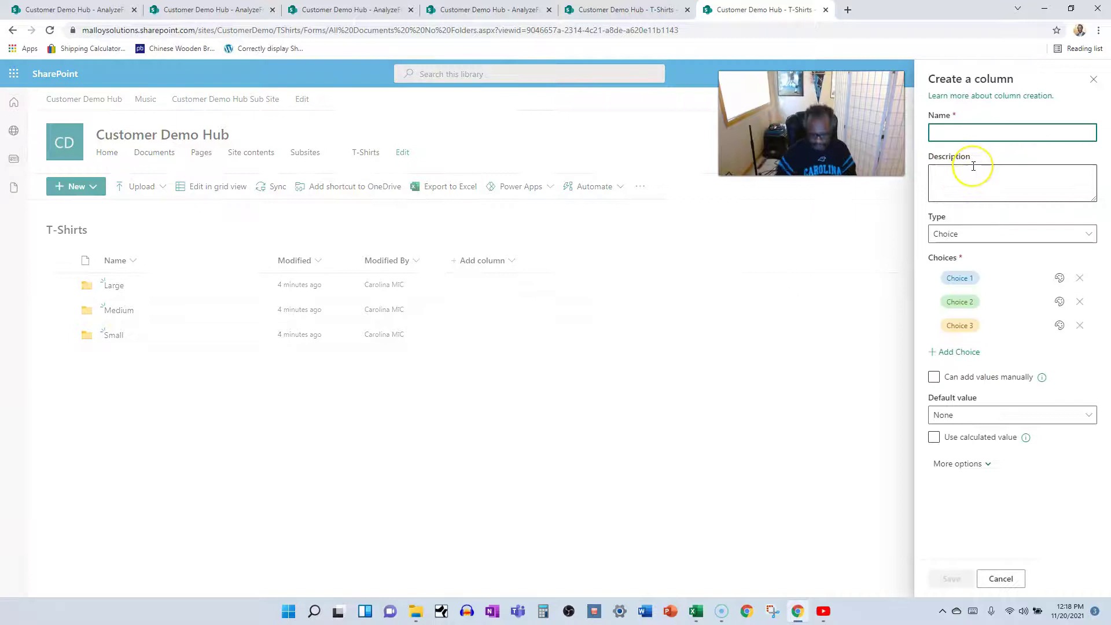
text(Size)
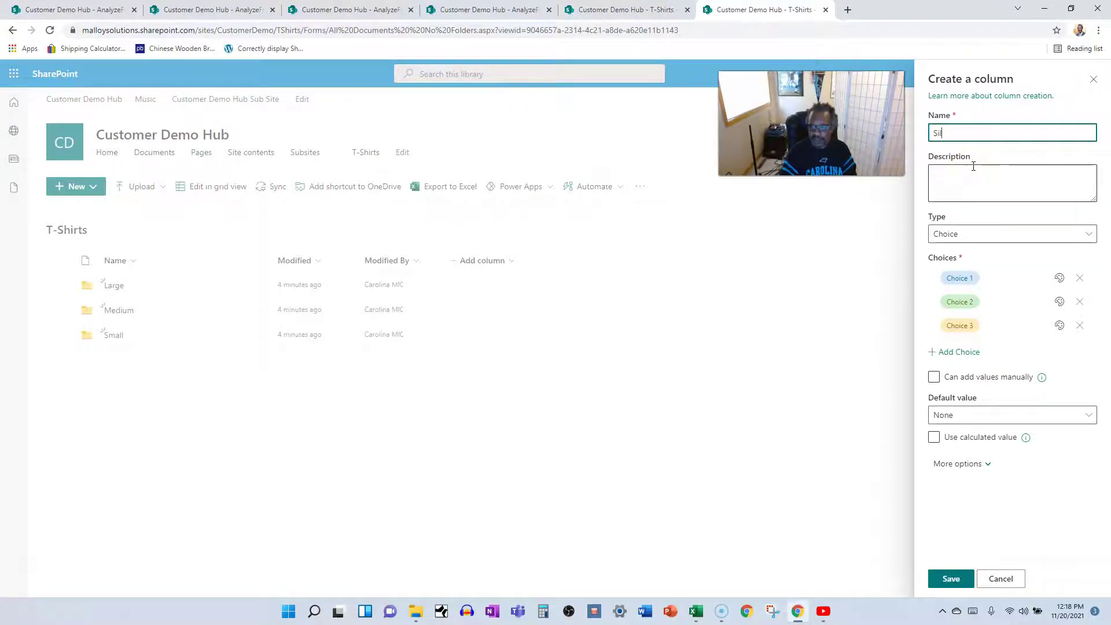
Define the Size column's choices as Small, Medium and Large, discard the extra choice, and save the column
click(955, 278)
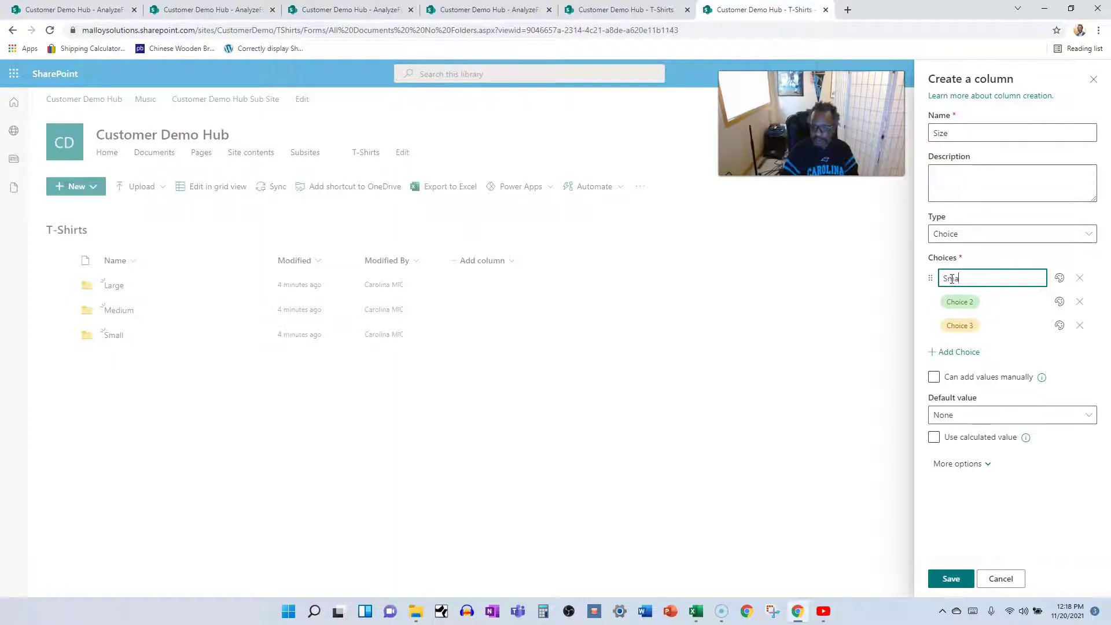
key(Return)
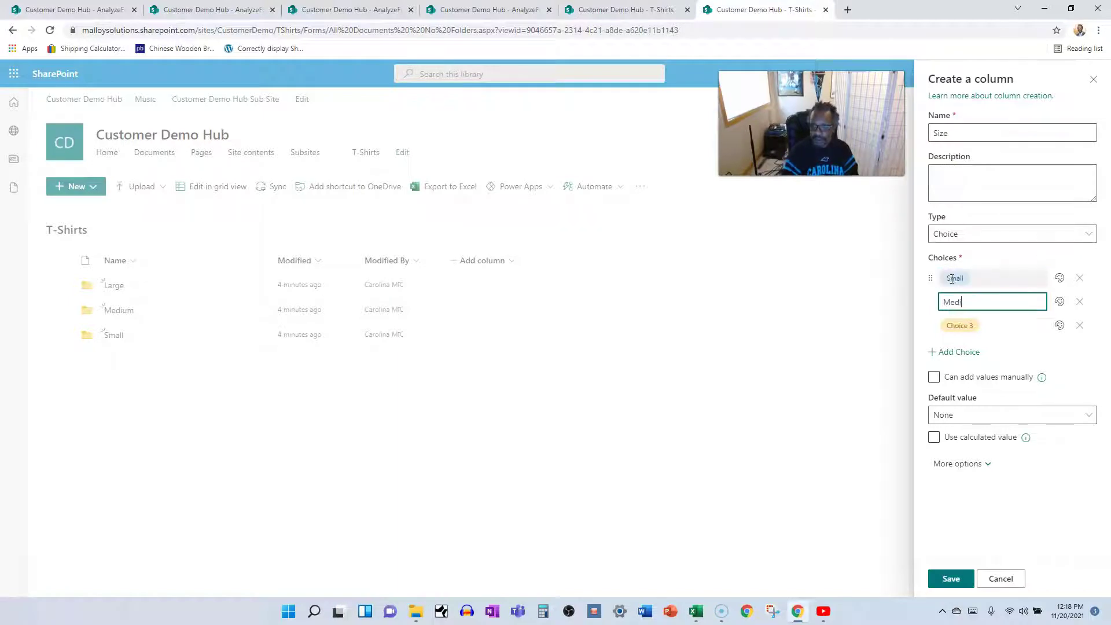
key(Return)
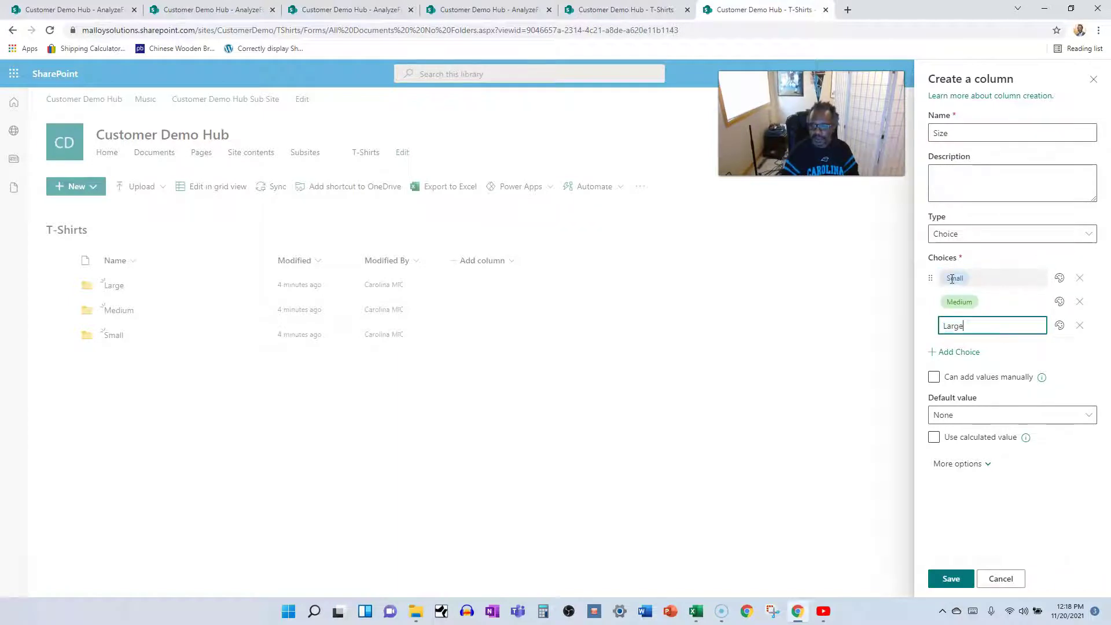
key(Return)
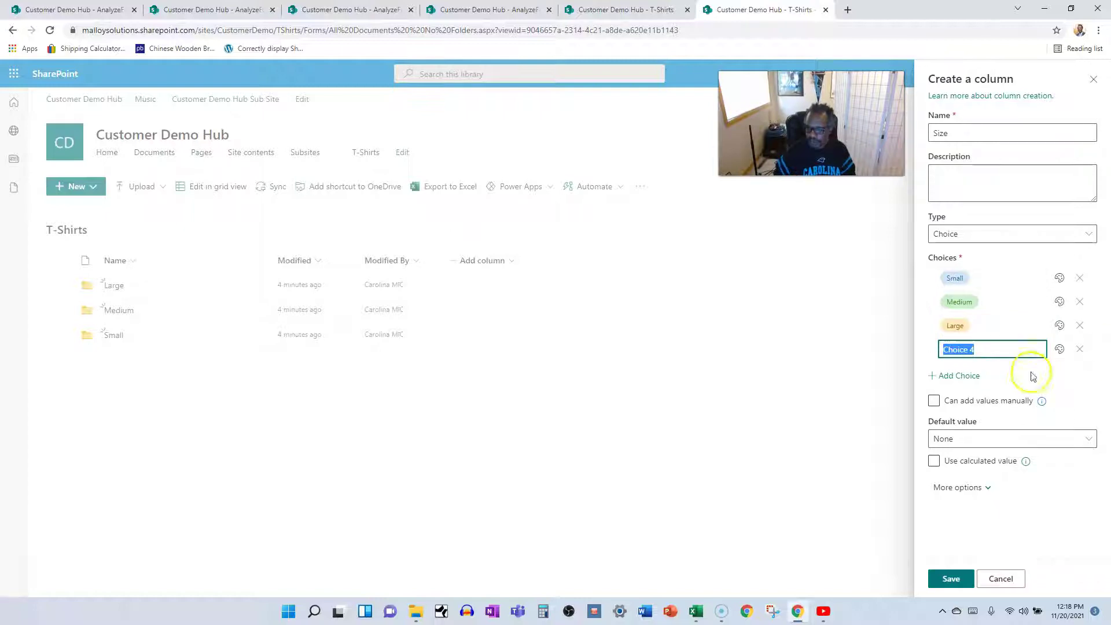
click(1079, 349)
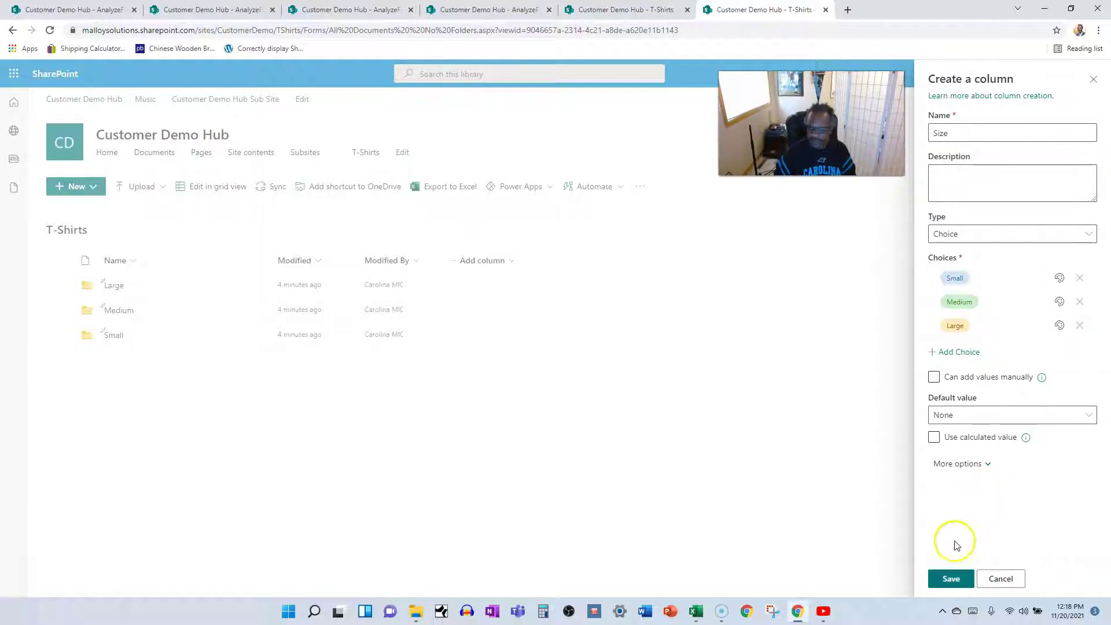
click(943, 577)
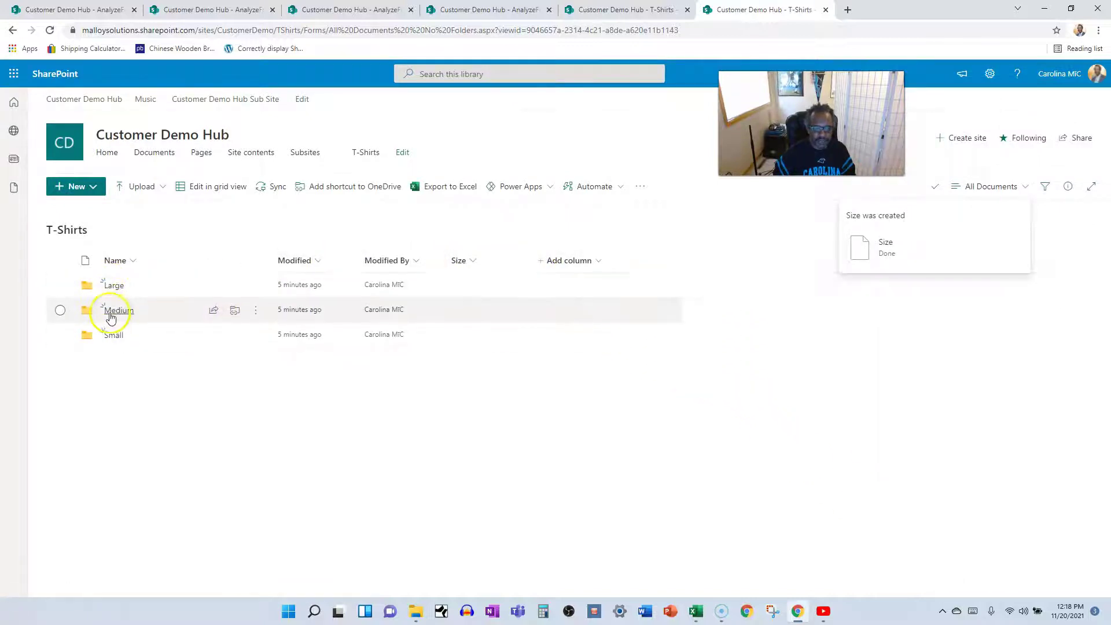
Look at the subfolders inside the Large folder and those inside the Medium folder
click(114, 286)
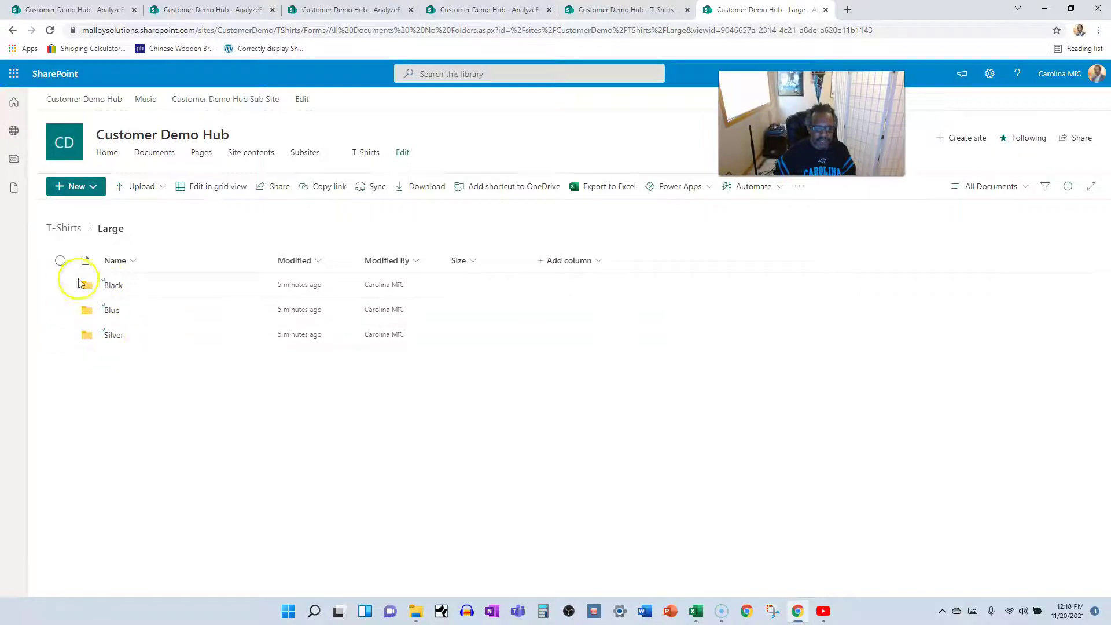
click(57, 230)
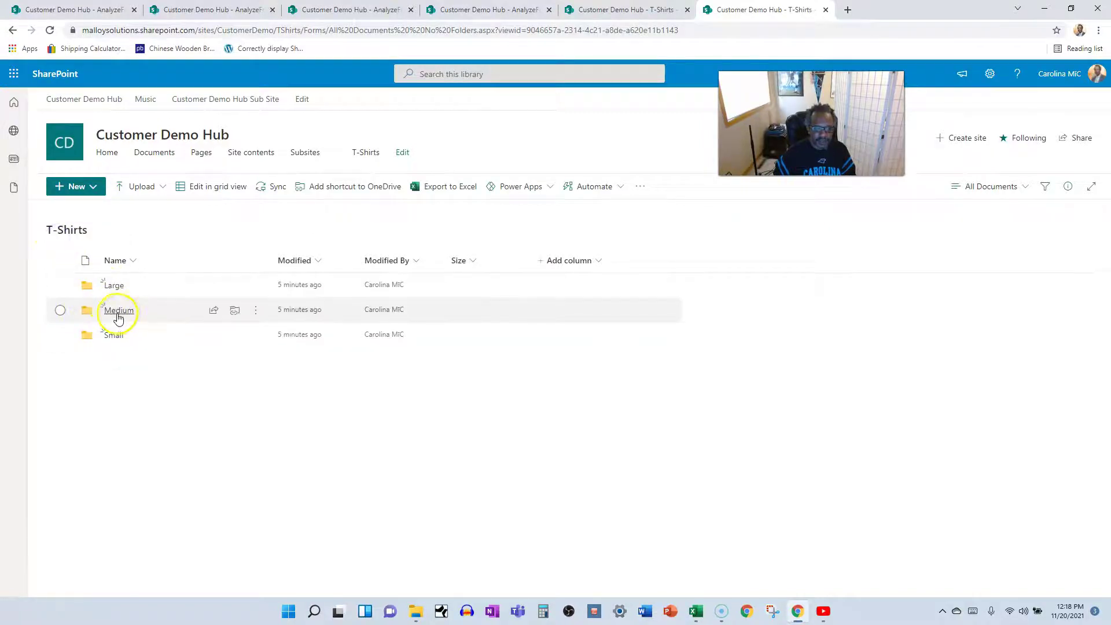
click(115, 313)
click(106, 317)
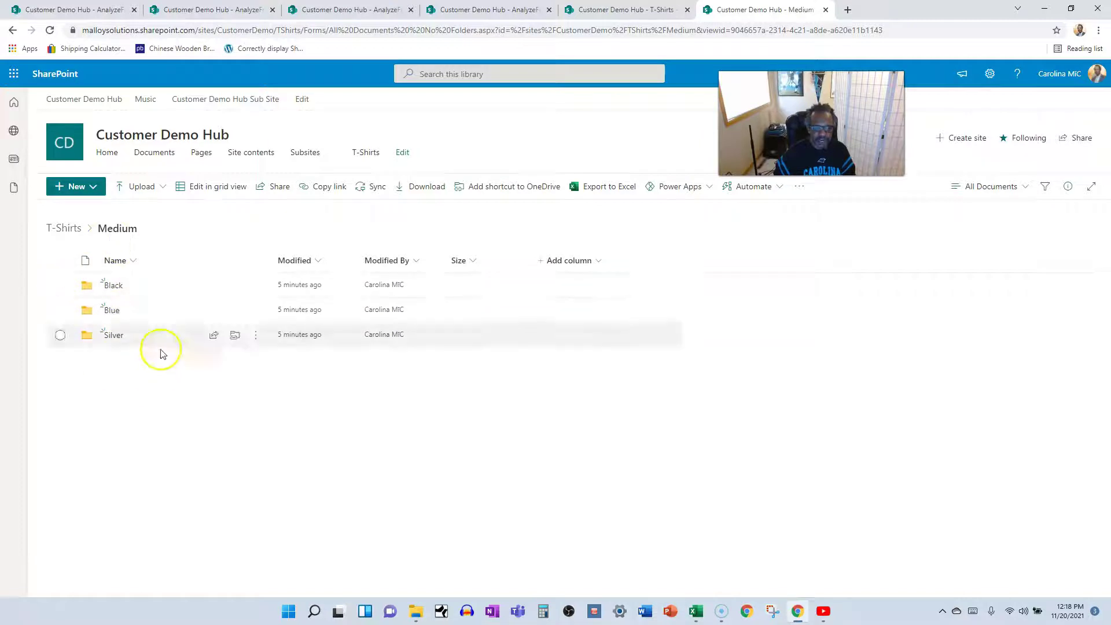
Add a Choice column named Color with the choices Blue, Black and Silver, and save the column
click(577, 265)
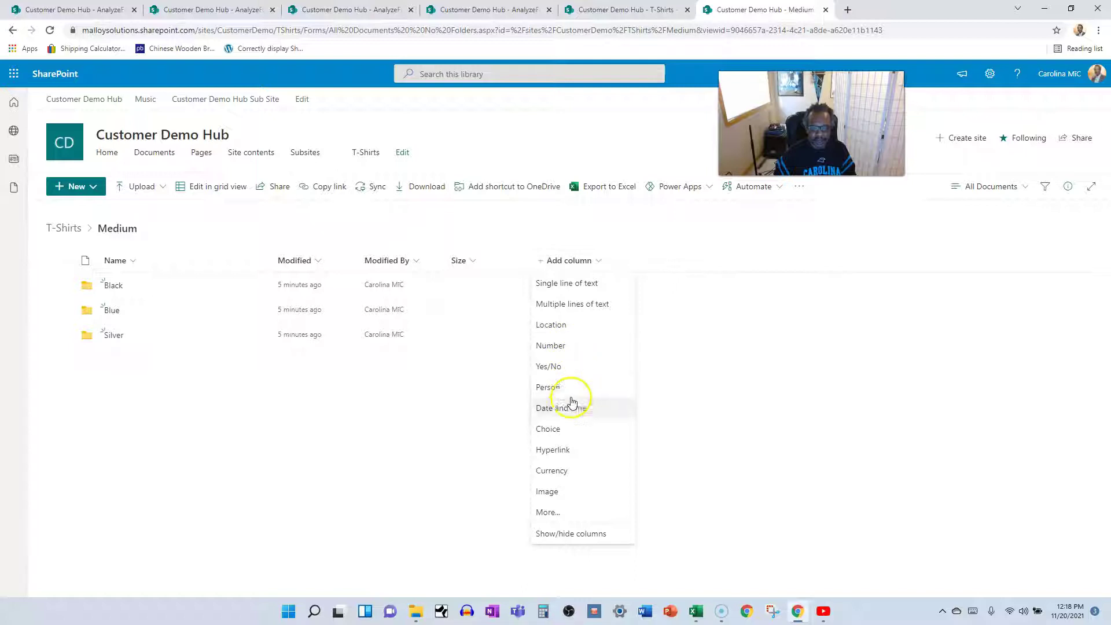
click(556, 428)
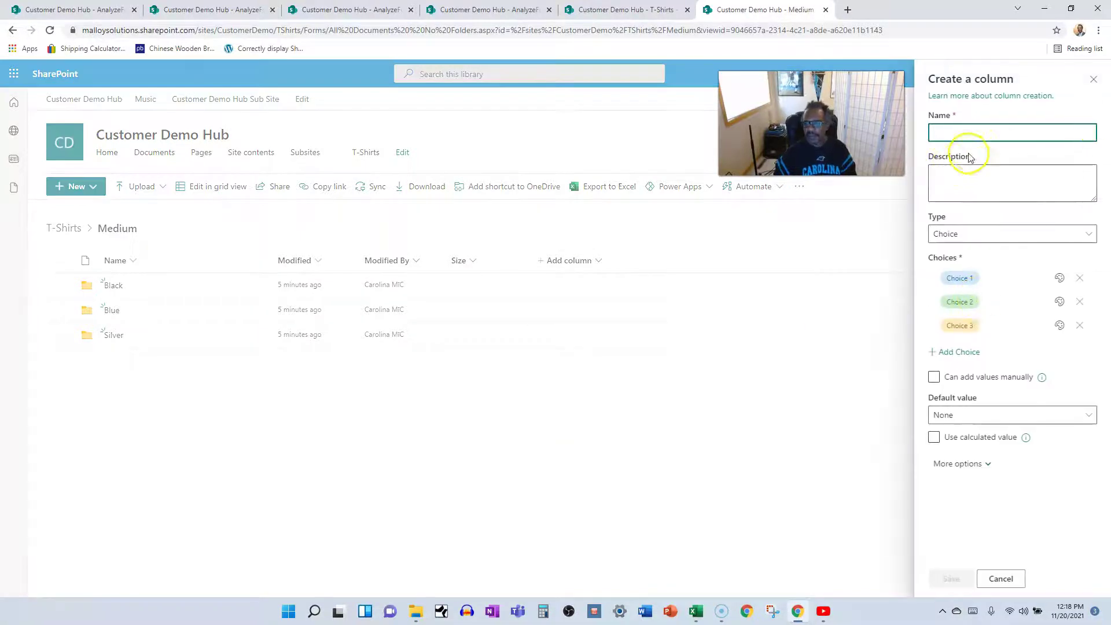
text(Color)
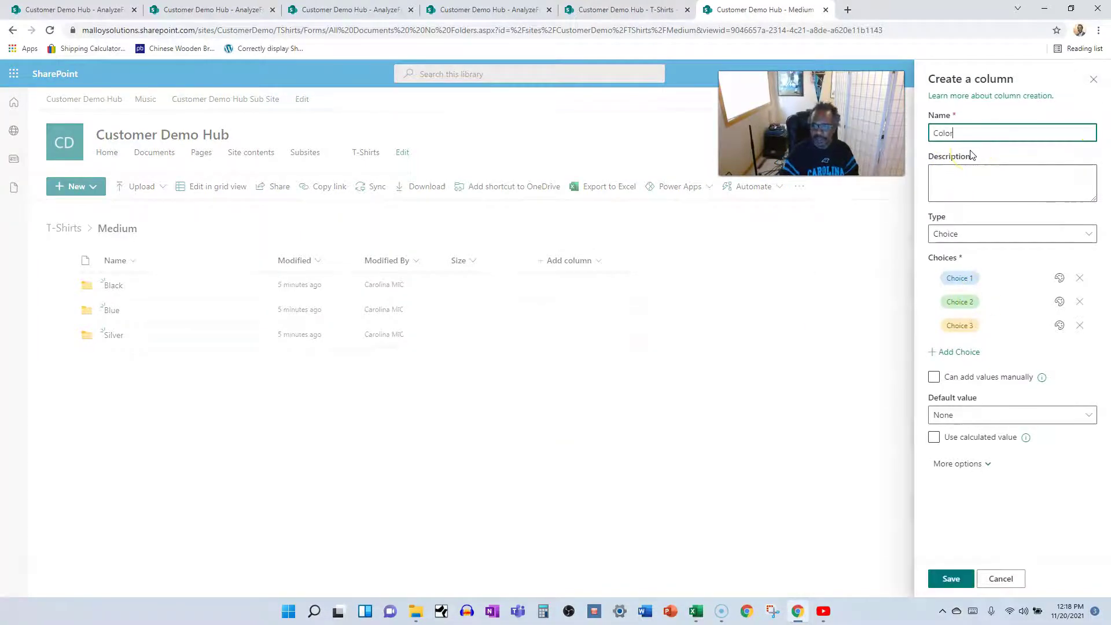
click(959, 276)
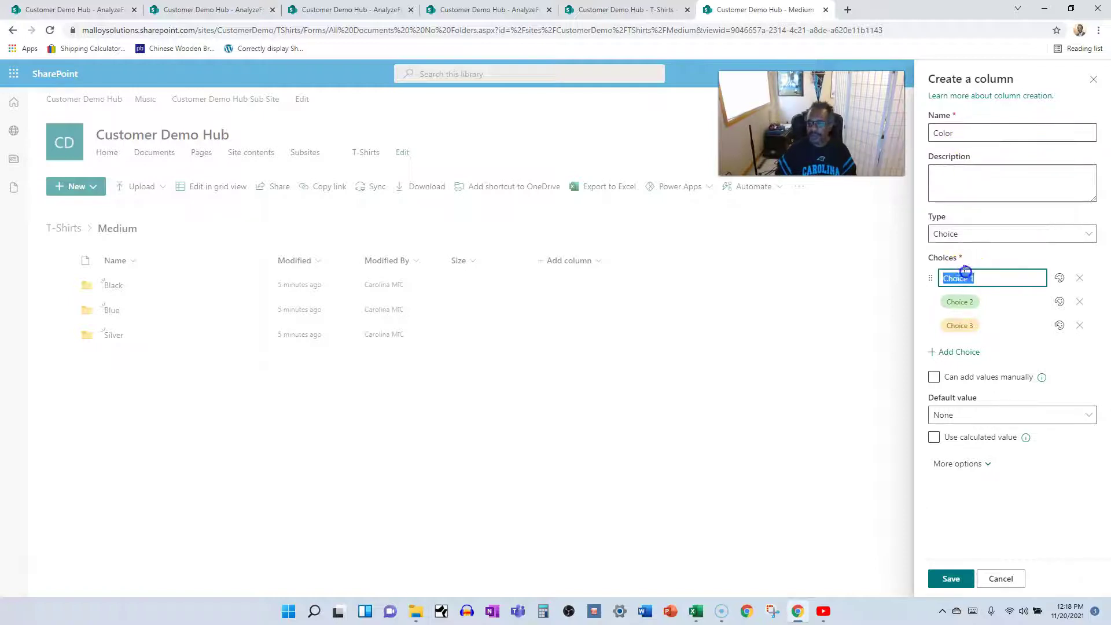
text(Blue)
key(Return)
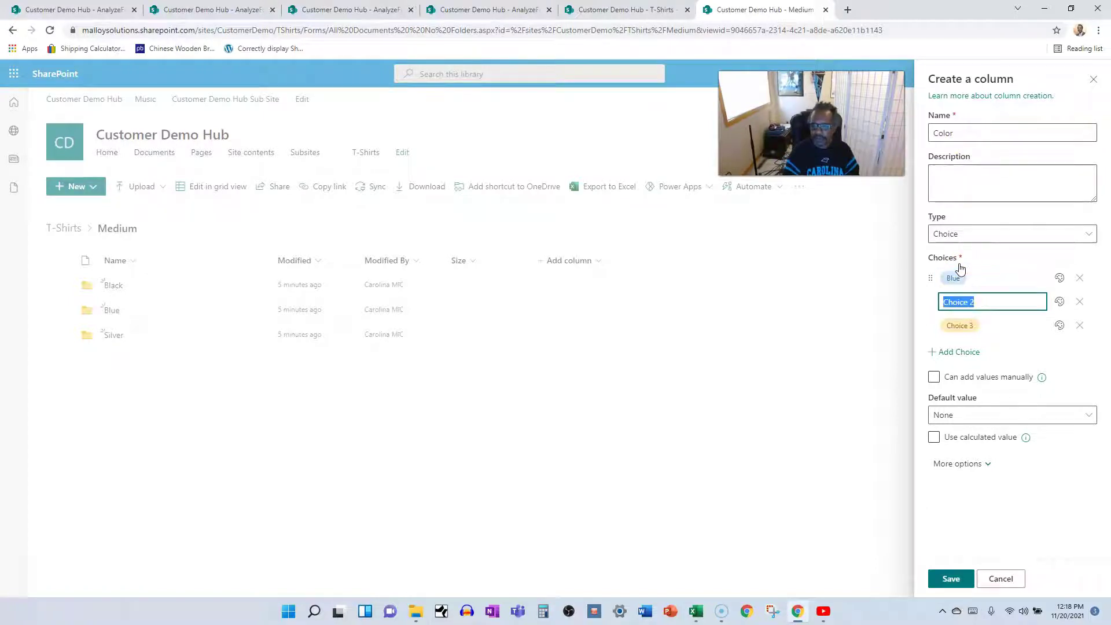
key(Return)
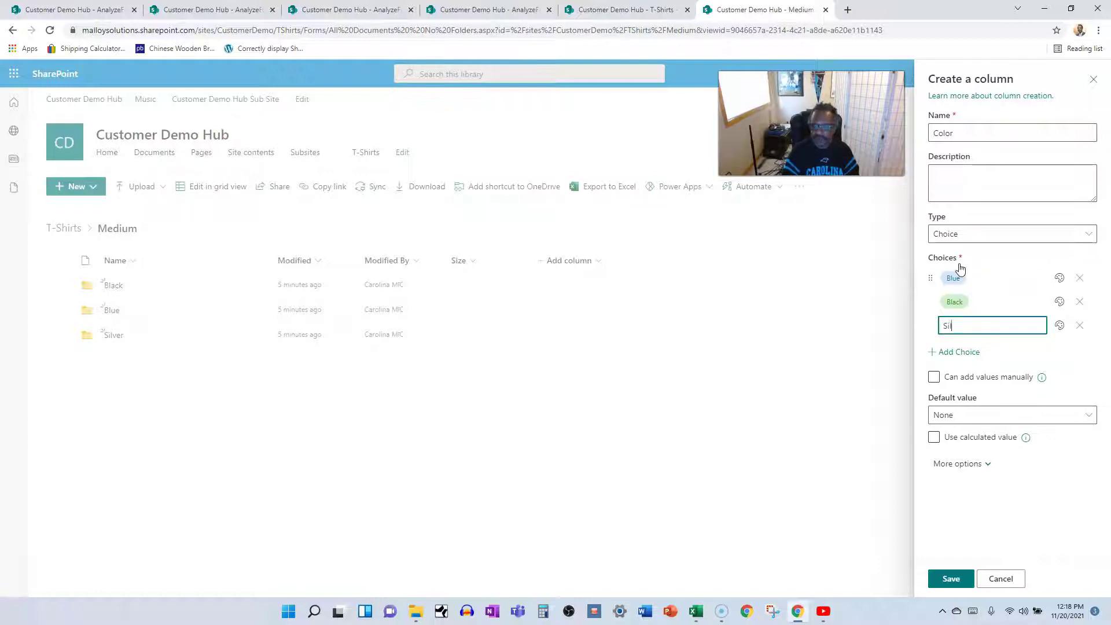
click(960, 509)
click(951, 578)
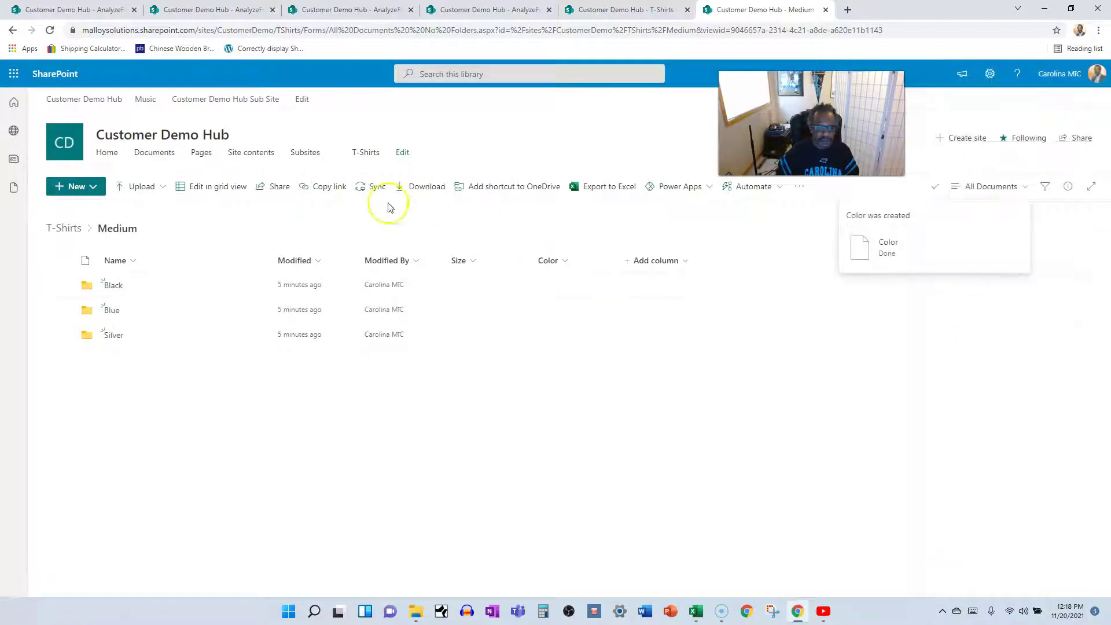
Look at the documents in the Medium folder's Black subfolder and in the "All Documents - No Folders" view of the whole T-Shirts library
click(115, 285)
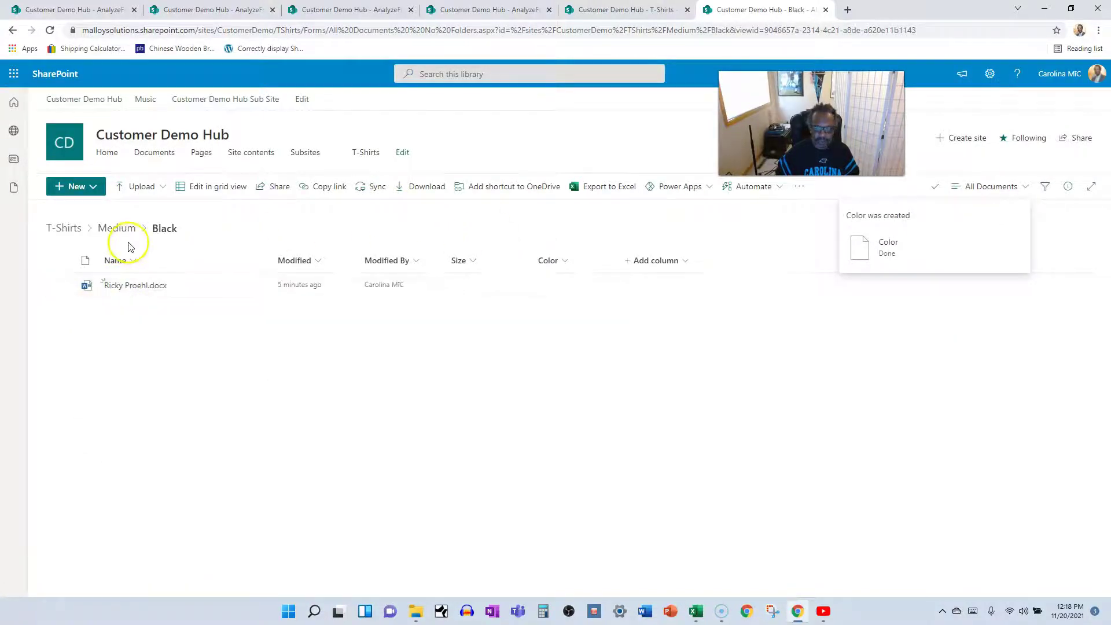
click(116, 229)
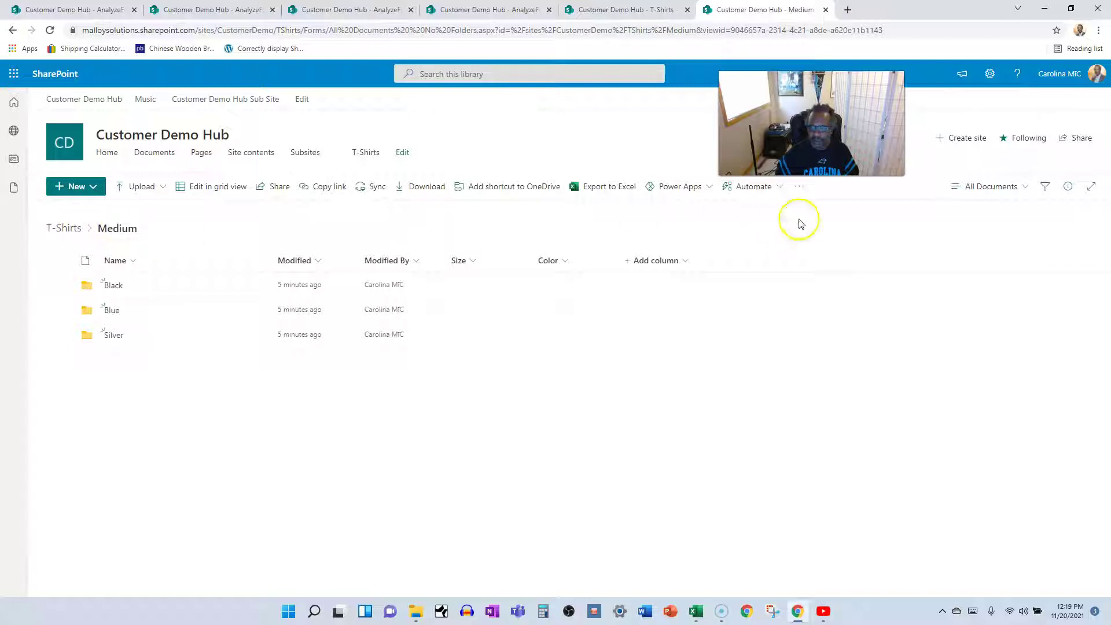
click(968, 193)
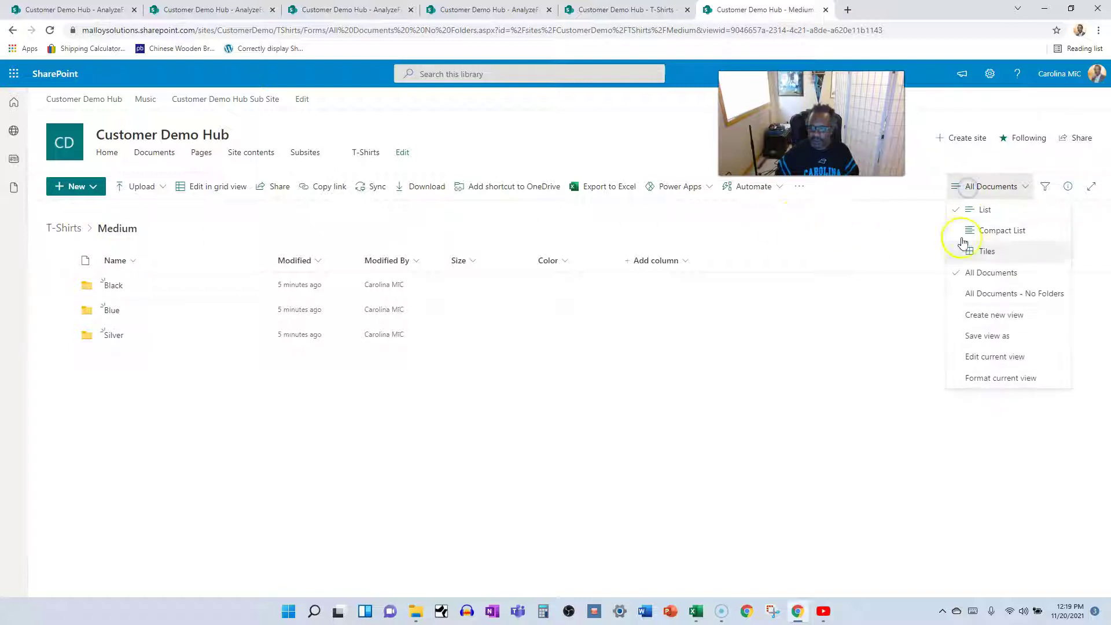
click(983, 296)
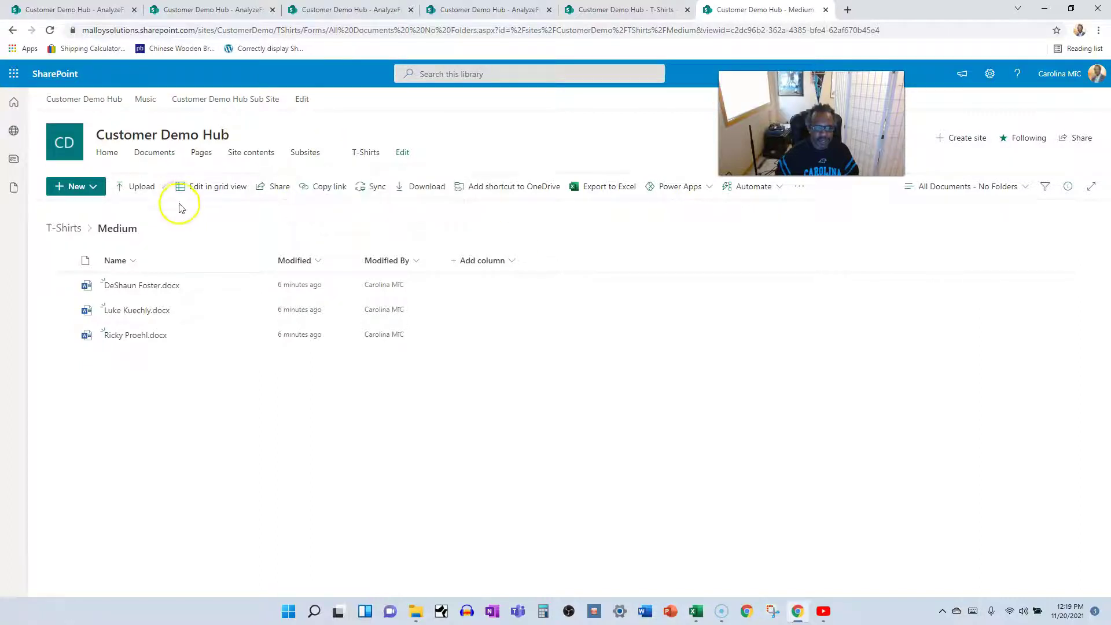
click(66, 229)
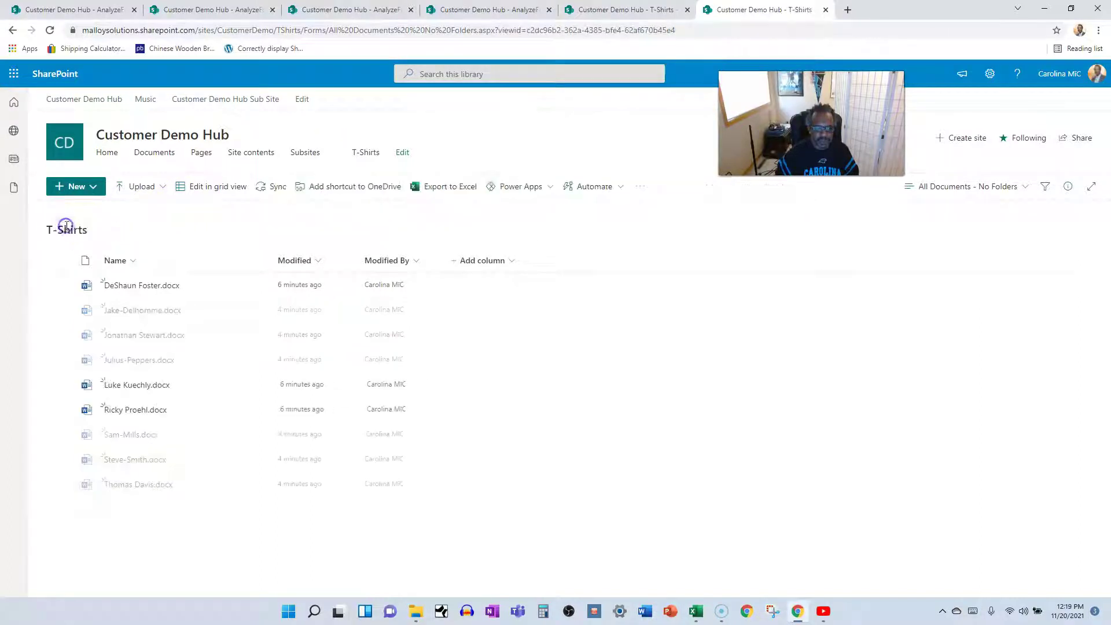
Switch back to the All Documents view and open the Black subfolder inside the Large folder
click(967, 186)
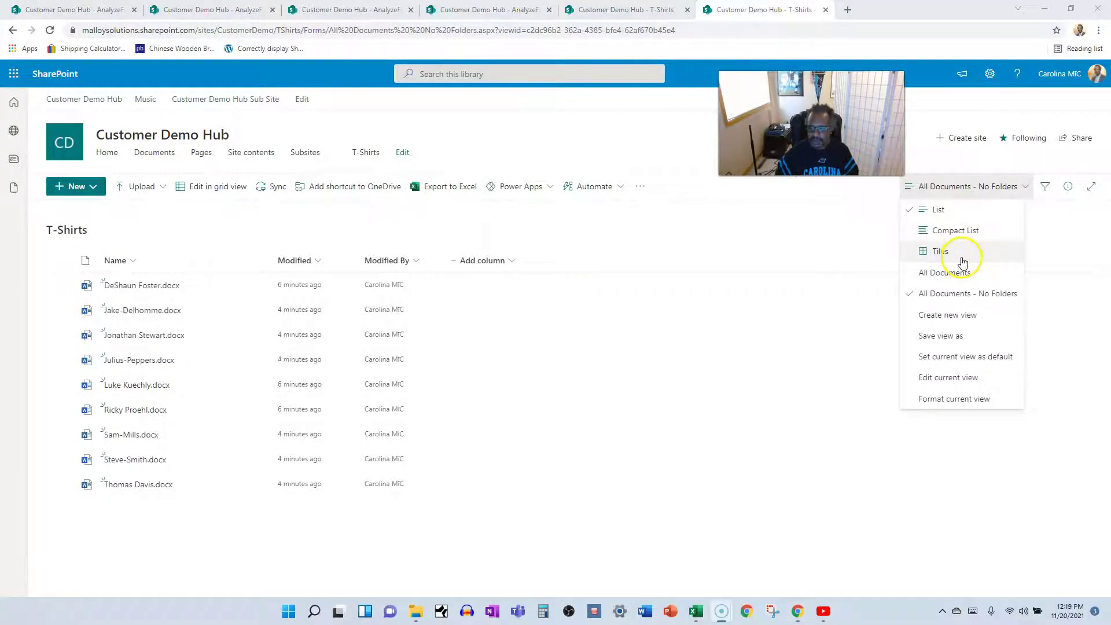
click(951, 274)
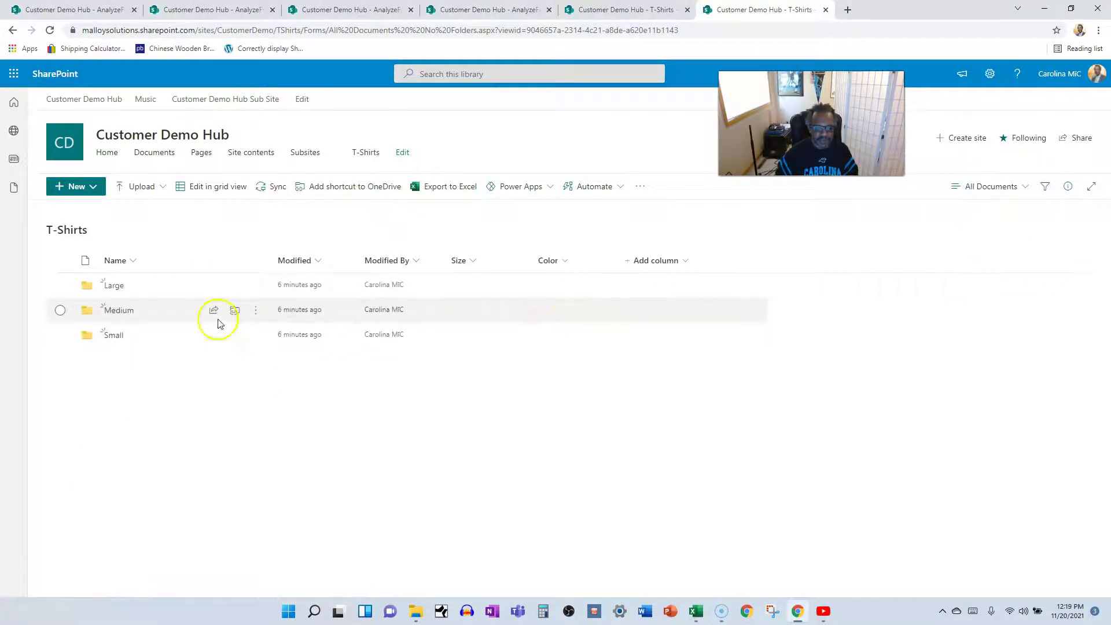
click(109, 288)
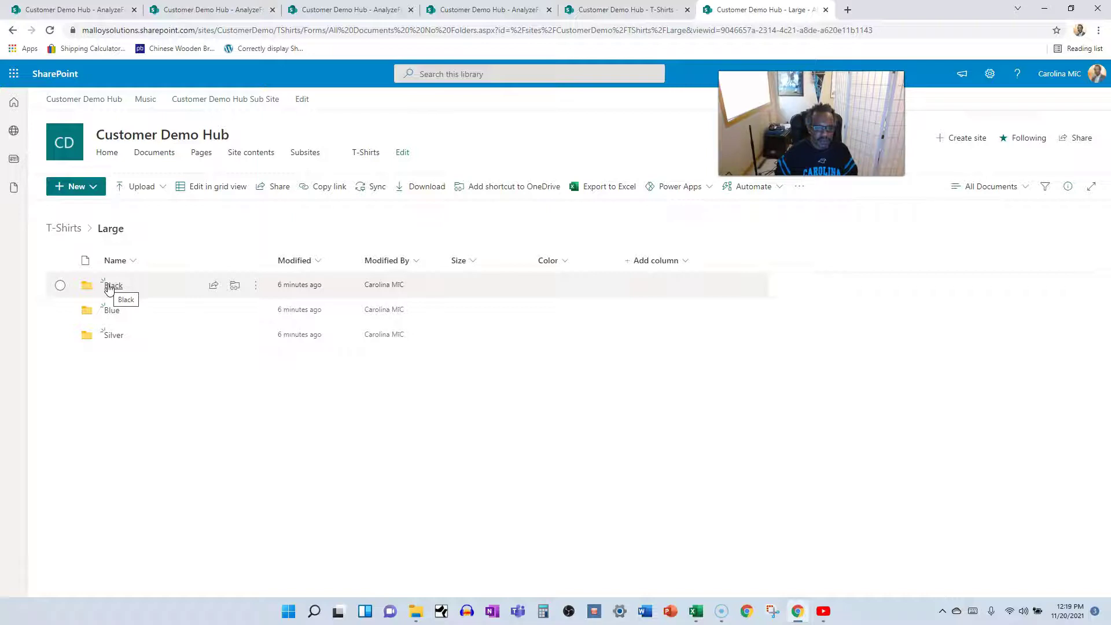
click(108, 288)
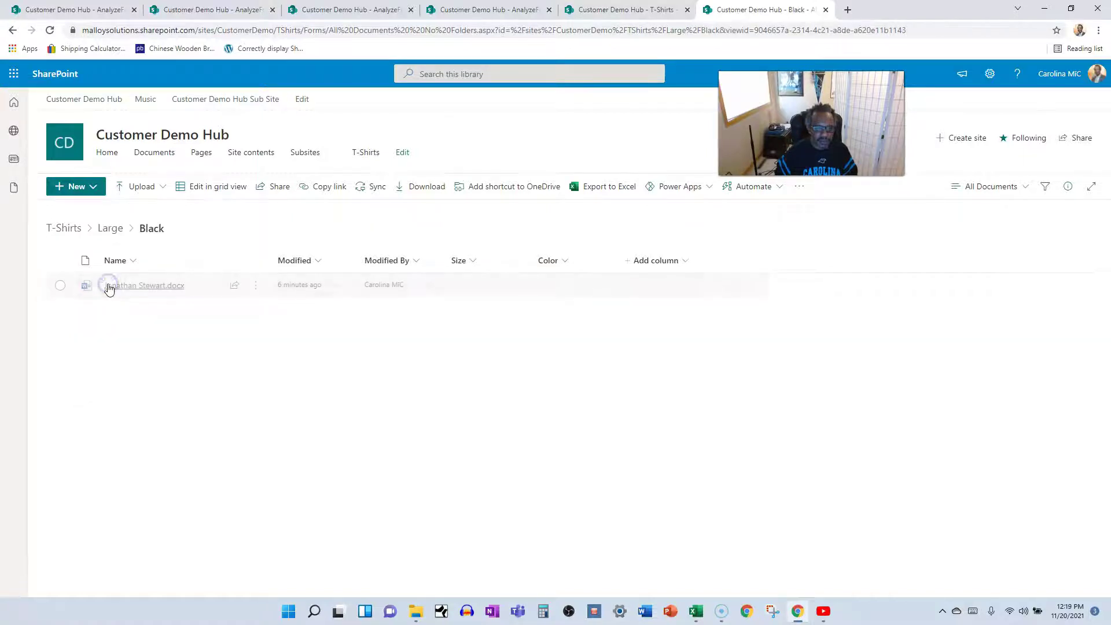
mouse_move(108, 290)
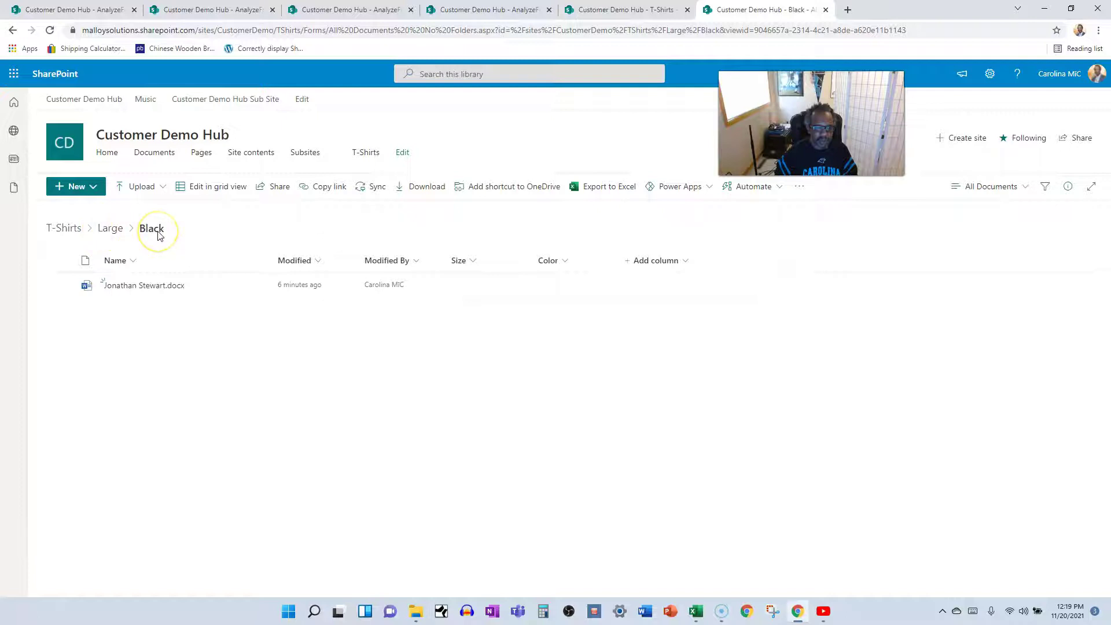
click(62, 285)
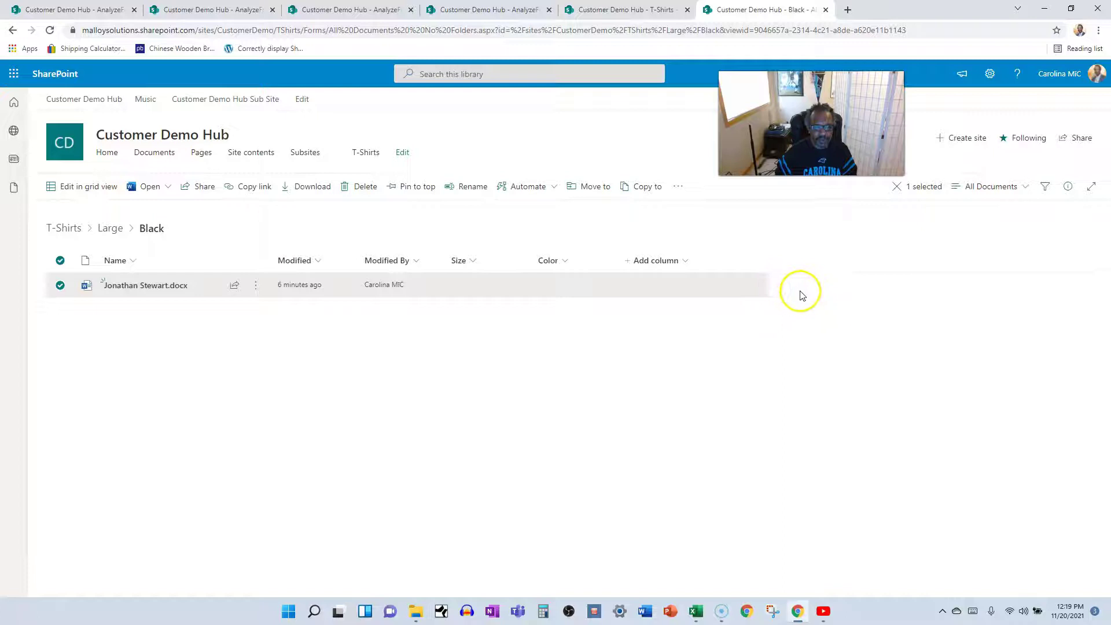
click(58, 286)
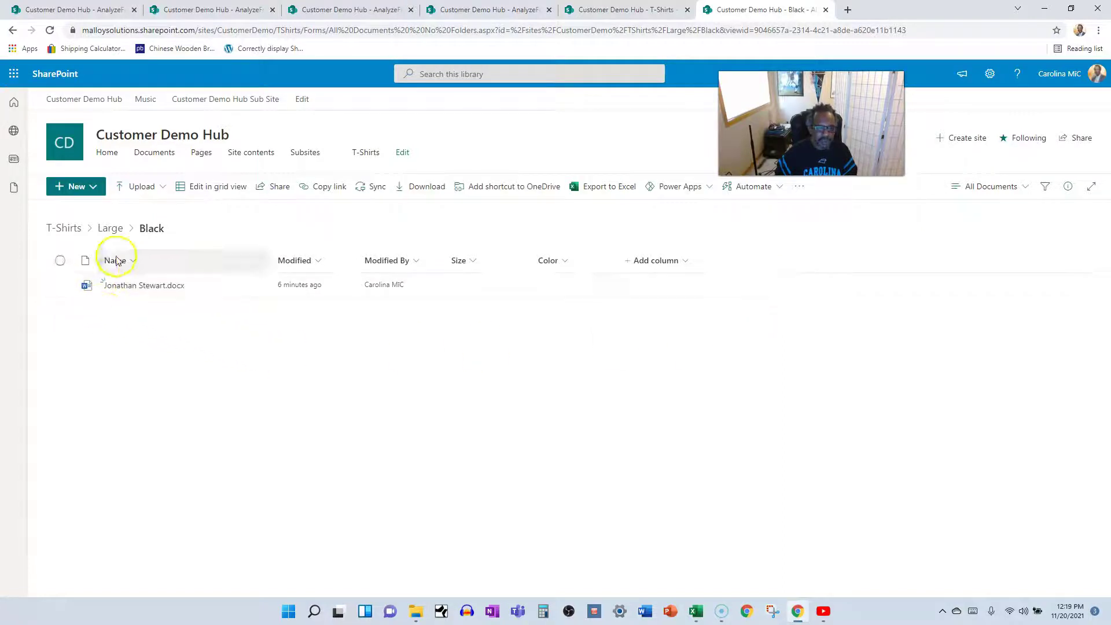
Create a new Word document in the Large folder's Black subfolder and enter the text "Cam Newton"
click(96, 196)
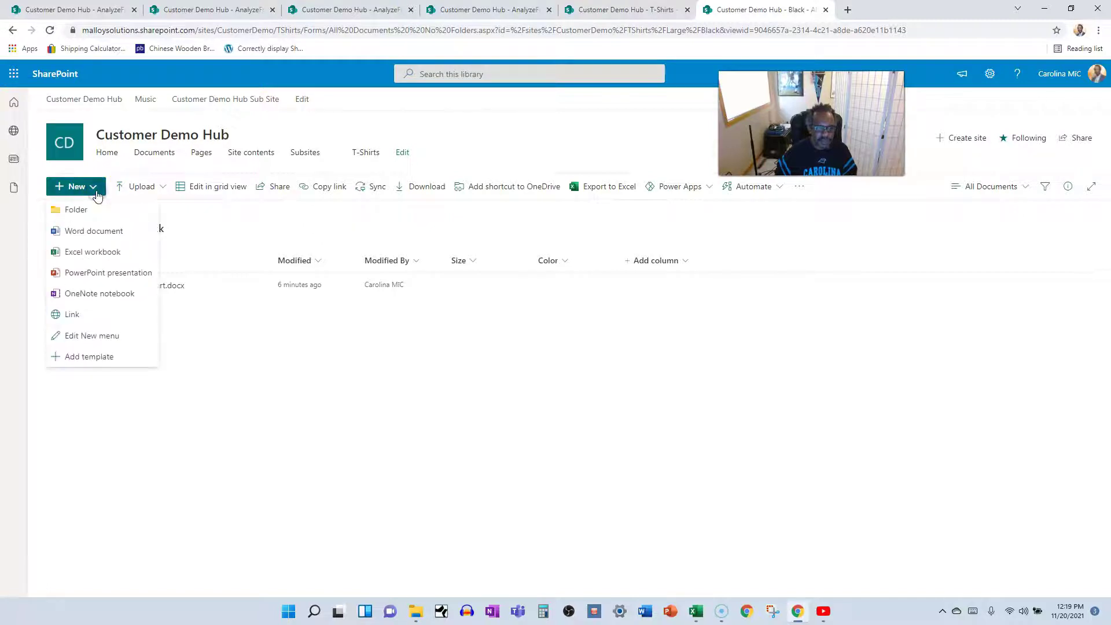
click(91, 229)
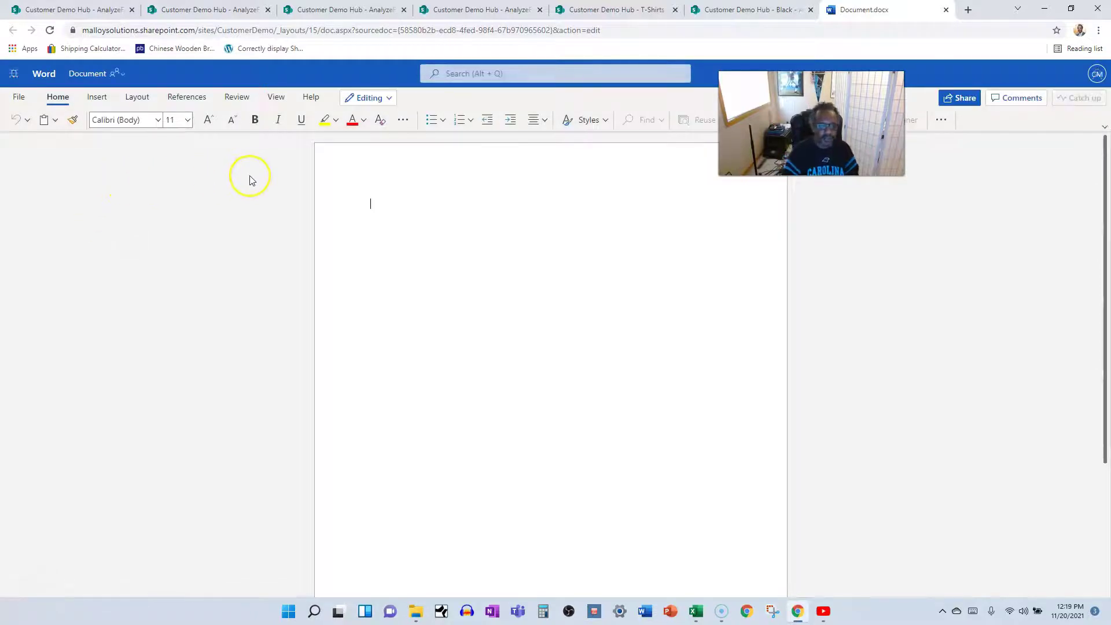
text(m N)
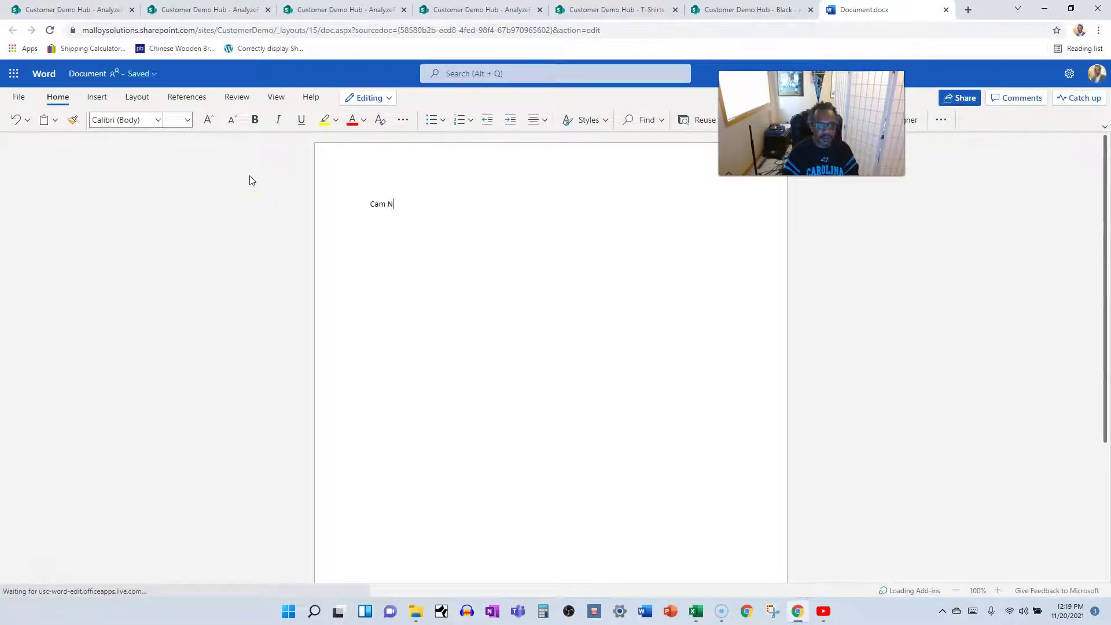
text(ewton)
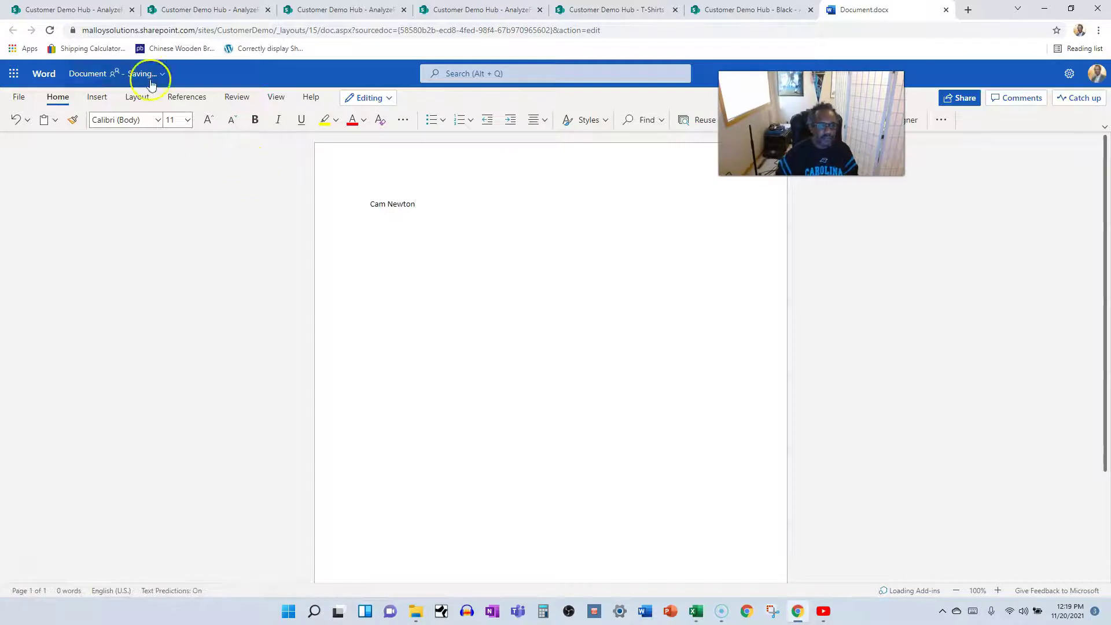
Rename the new Word document as Cam-Newton and close it
click(89, 74)
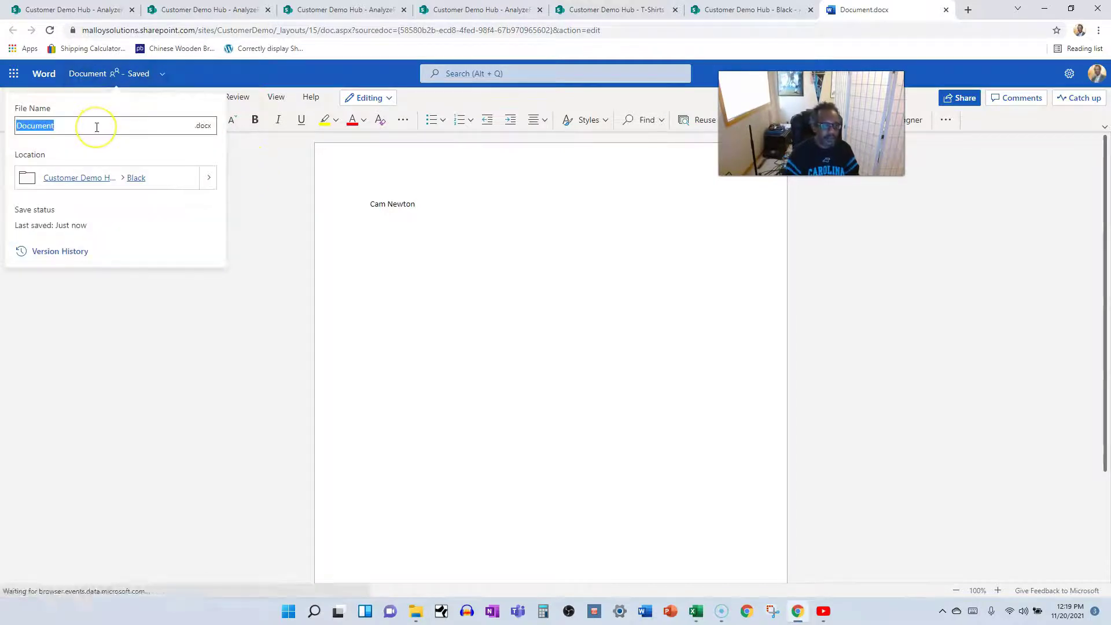
text(Cam-Newton)
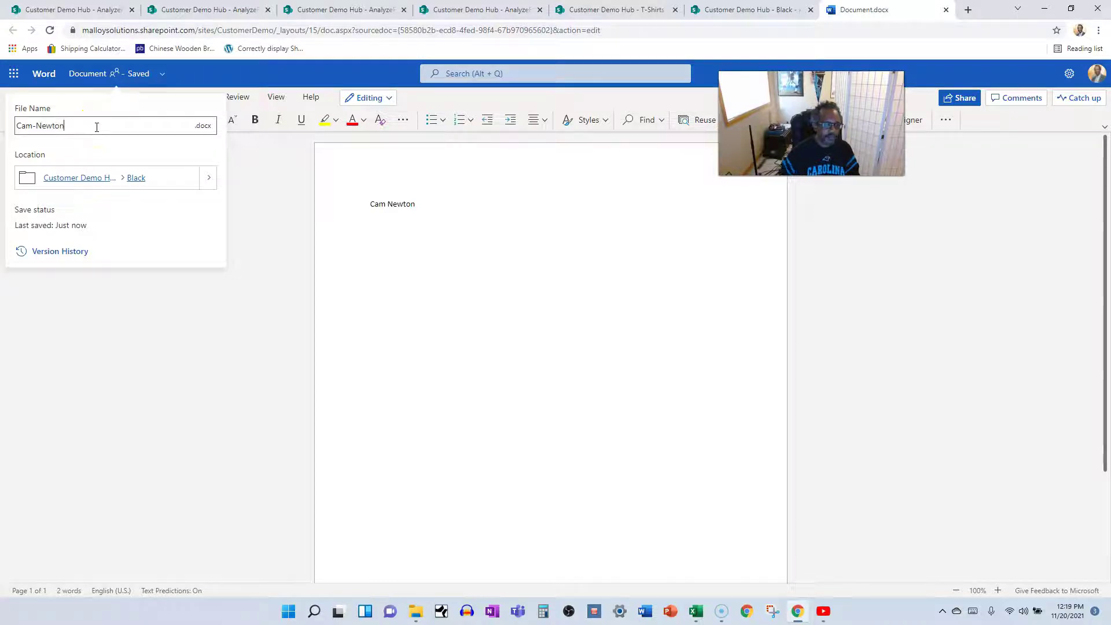
key(Return)
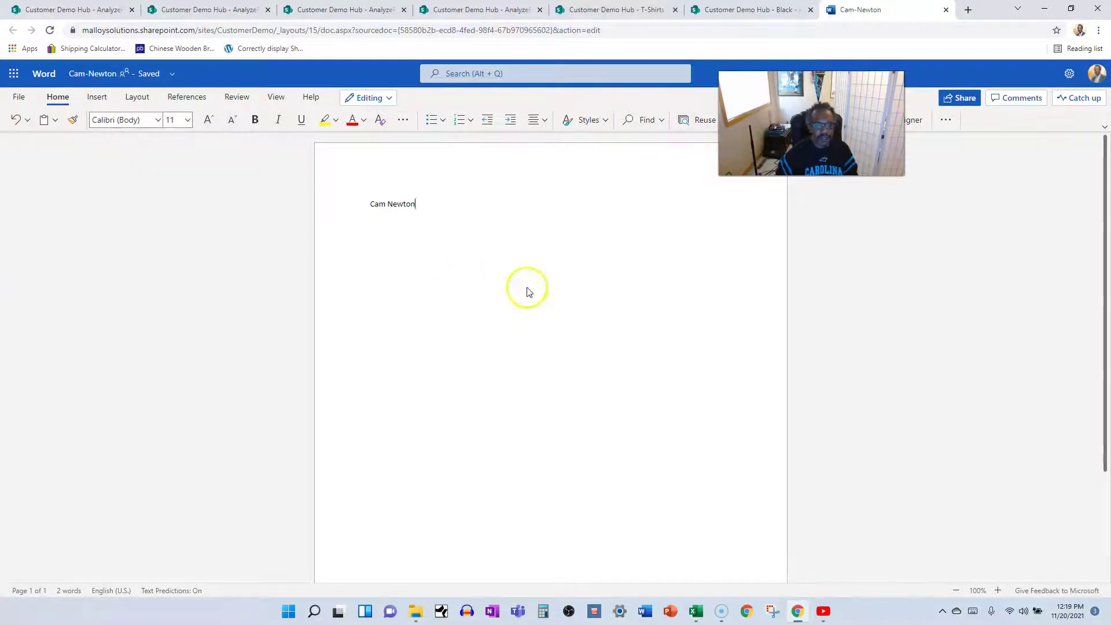
click(526, 291)
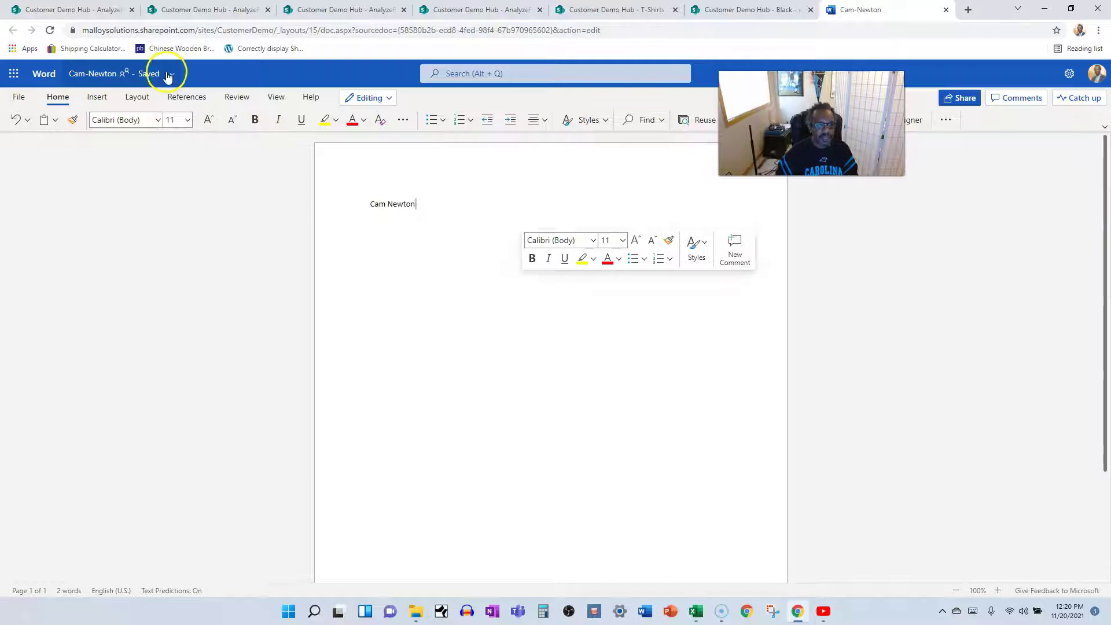
click(947, 9)
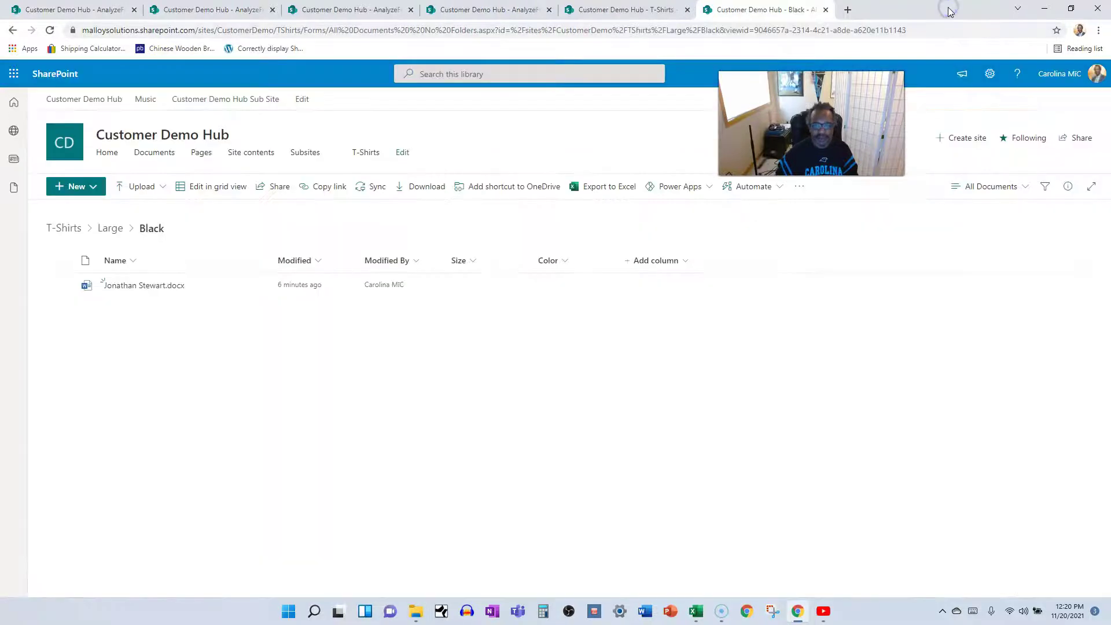
Refresh the Black folder, set Size to Large and Color to Black for both documents, save, and return to the T-Shirts library root
click(50, 30)
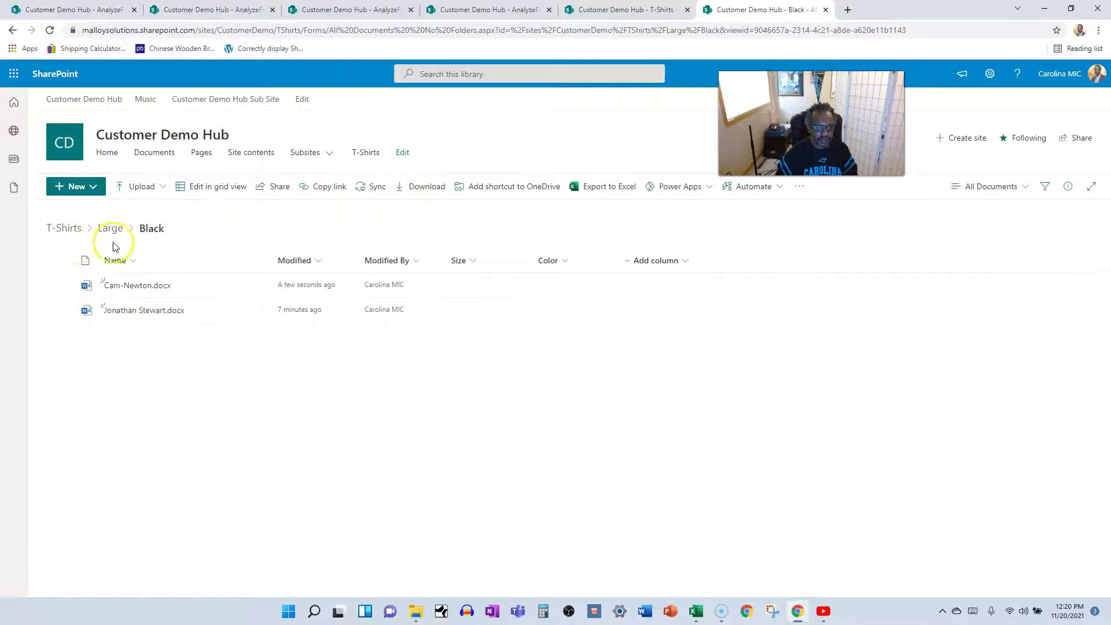
click(60, 260)
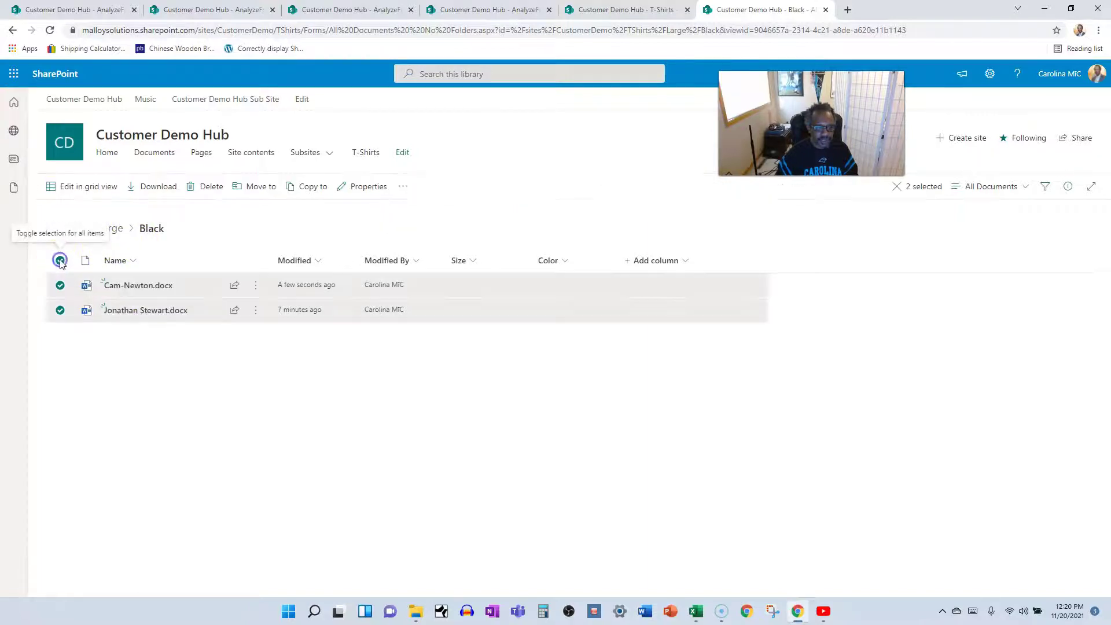
click(1067, 191)
click(959, 327)
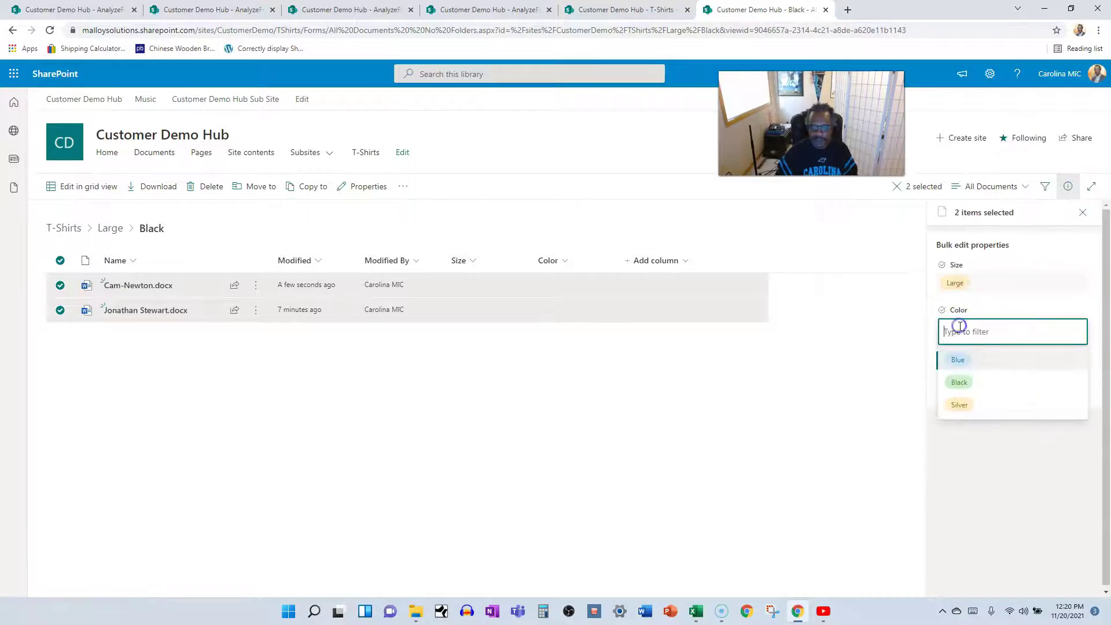
click(959, 382)
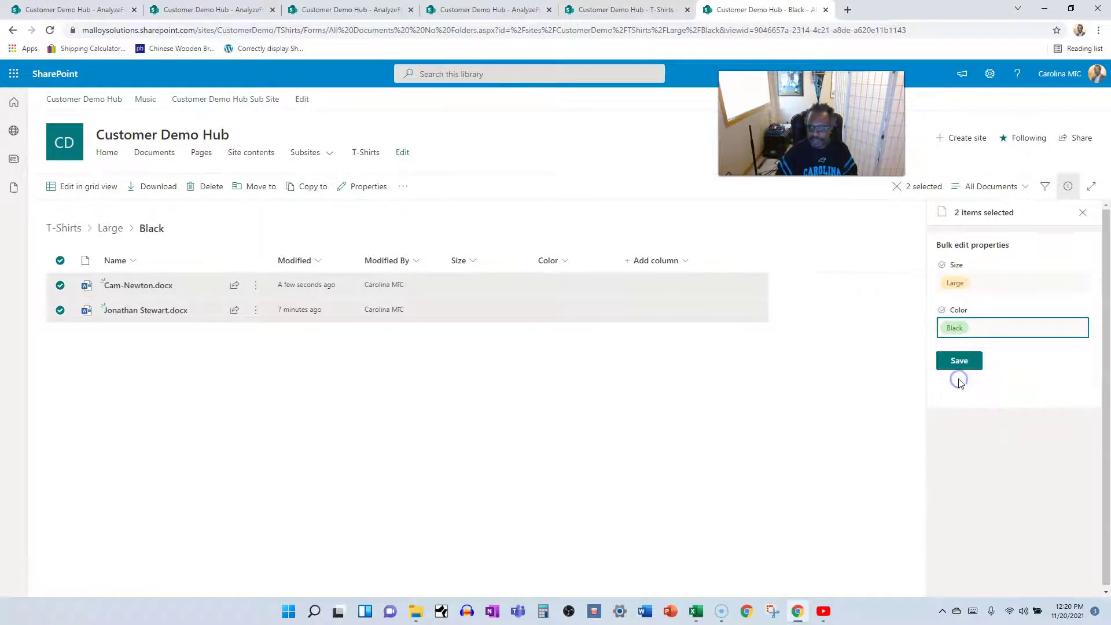
click(959, 361)
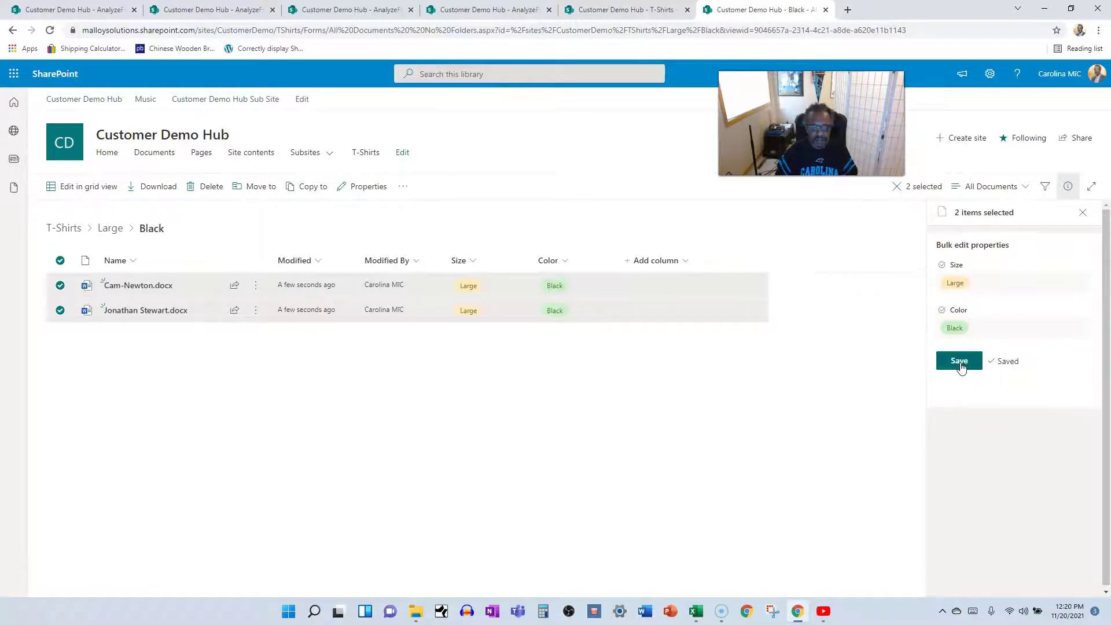
click(769, 371)
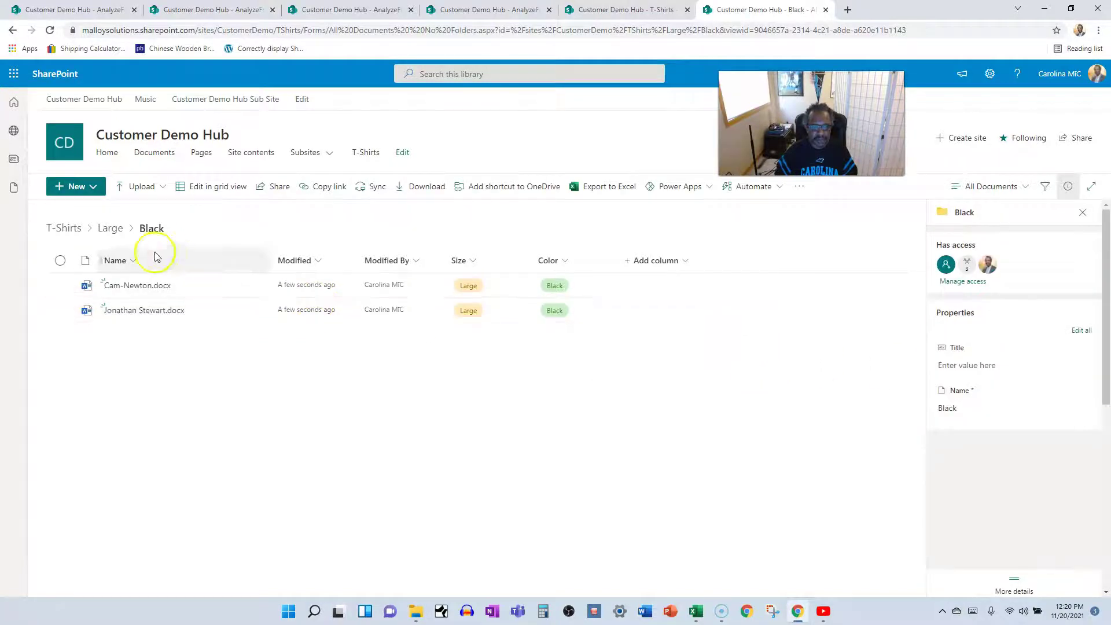
click(54, 236)
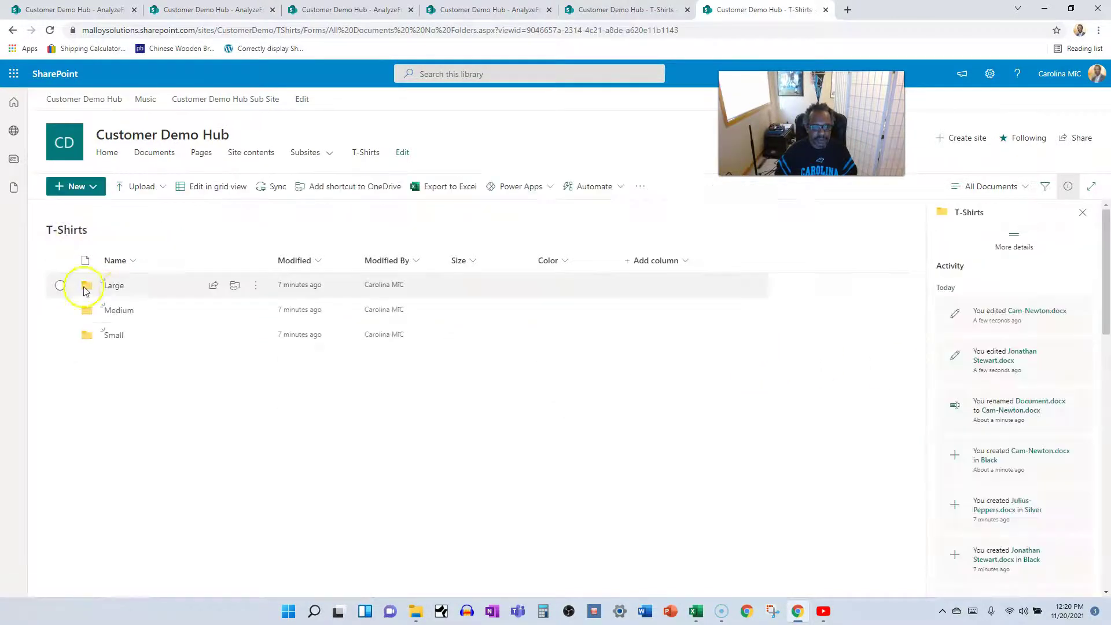
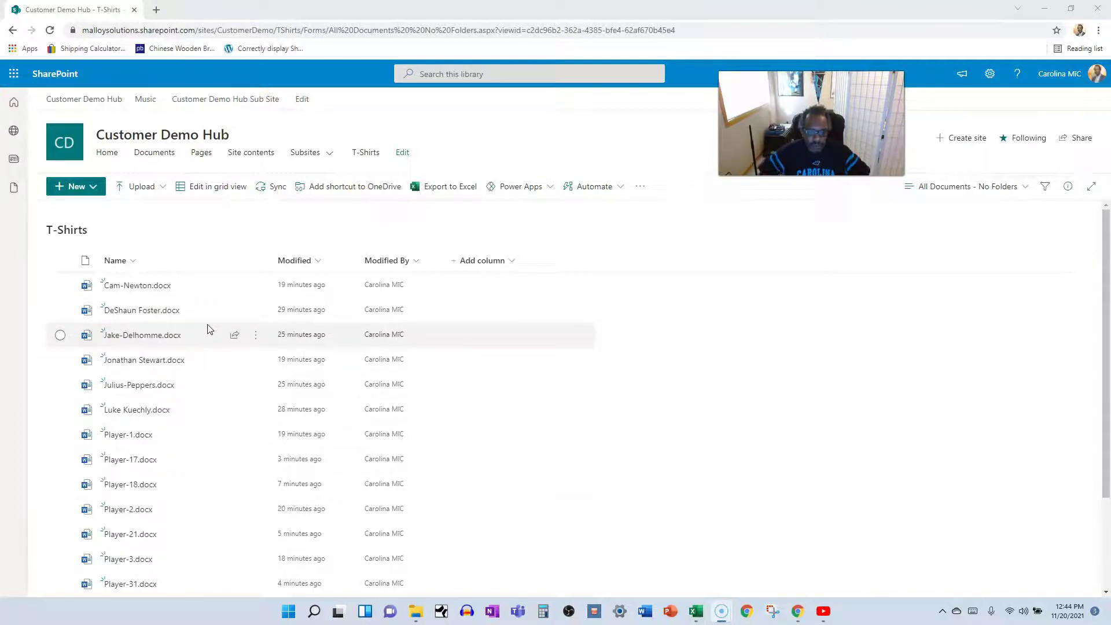
In the All Documents view, check the Size and Color tags in the Large folder's Black and Blue subfolders and return to the library root
mouse_move(256, 341)
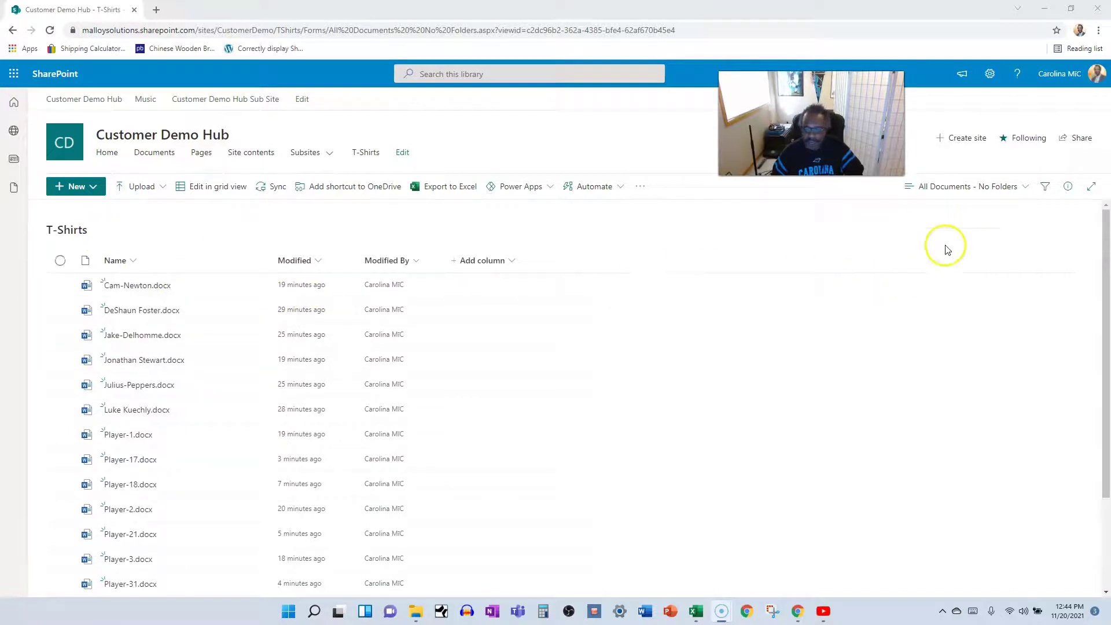
click(978, 187)
click(939, 274)
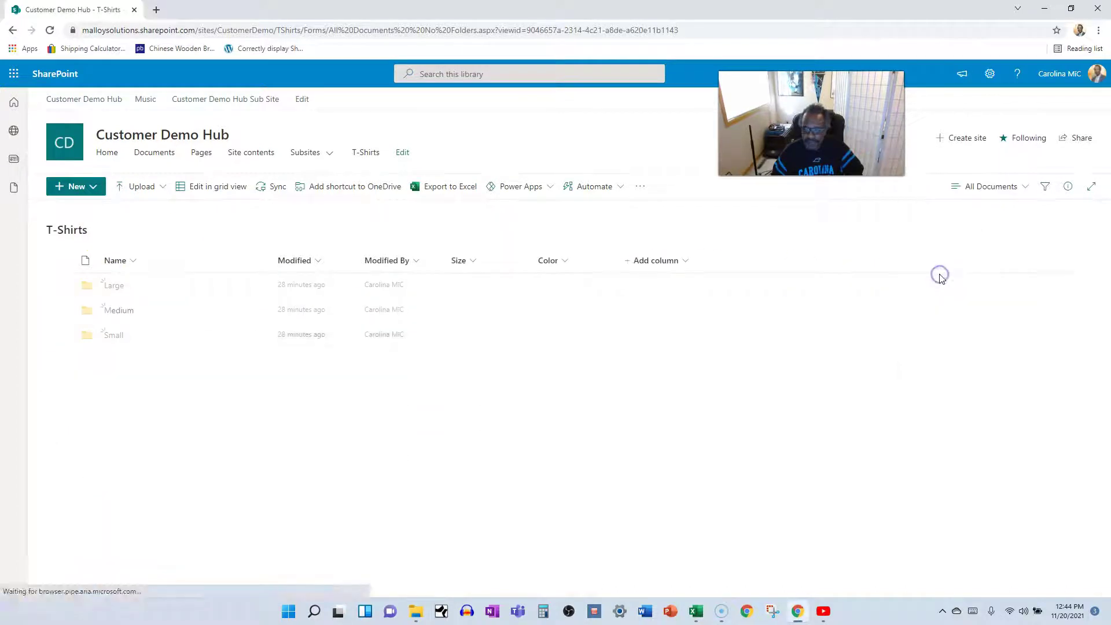
click(114, 286)
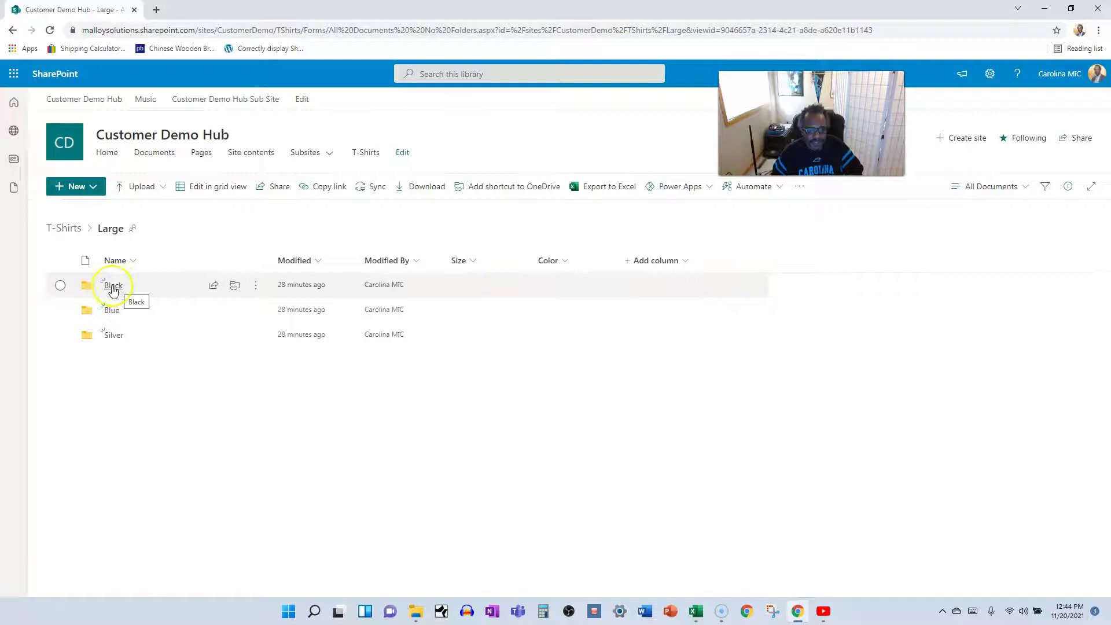
click(114, 286)
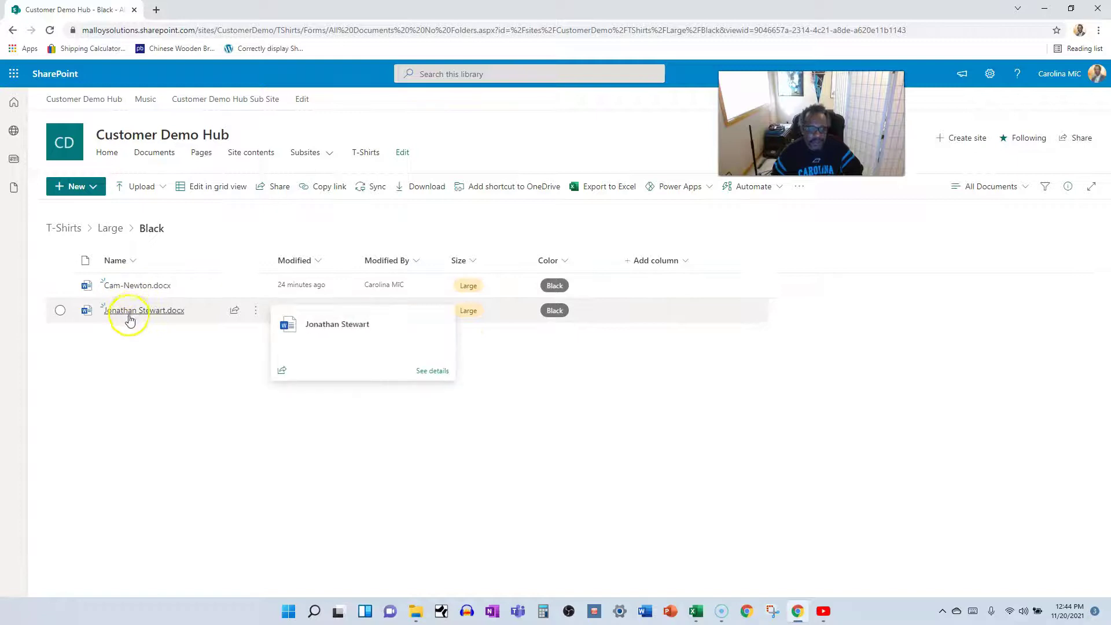
click(110, 229)
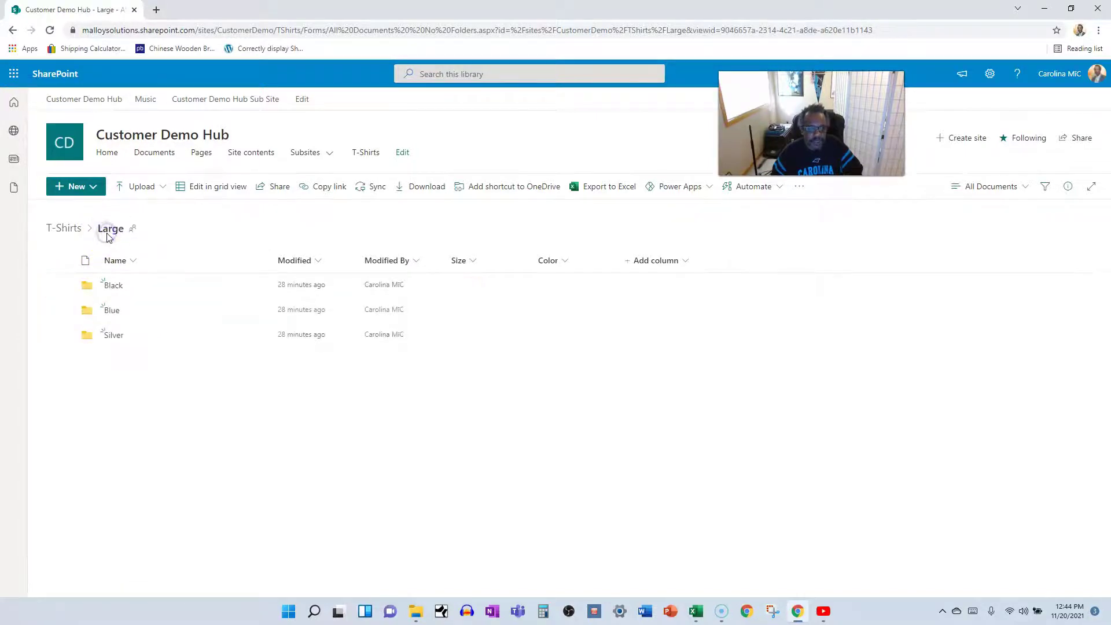
click(111, 313)
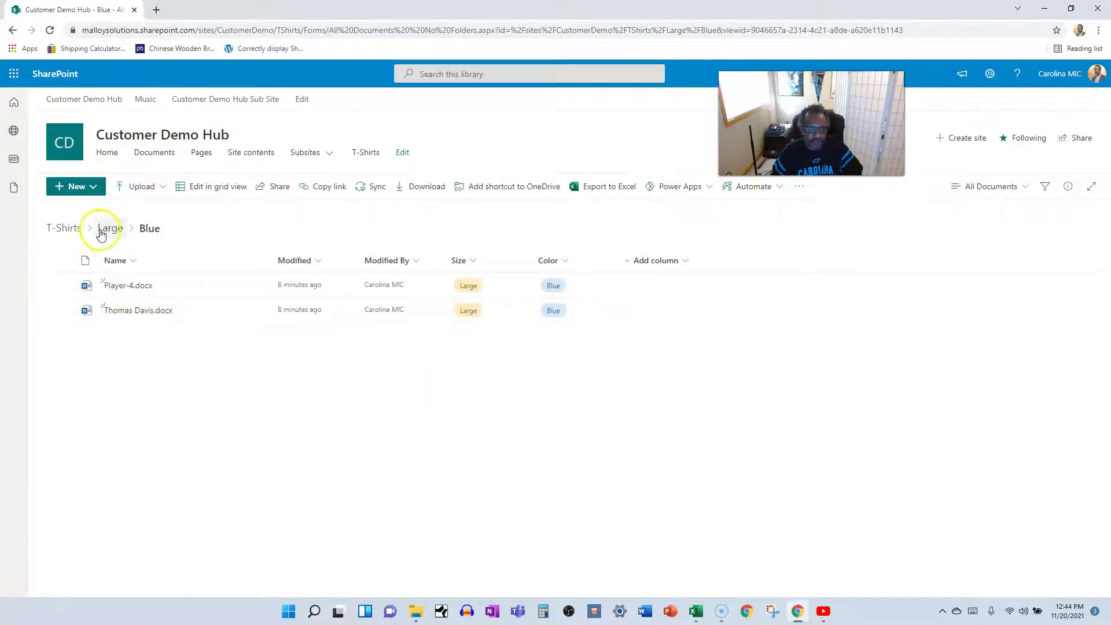
click(61, 261)
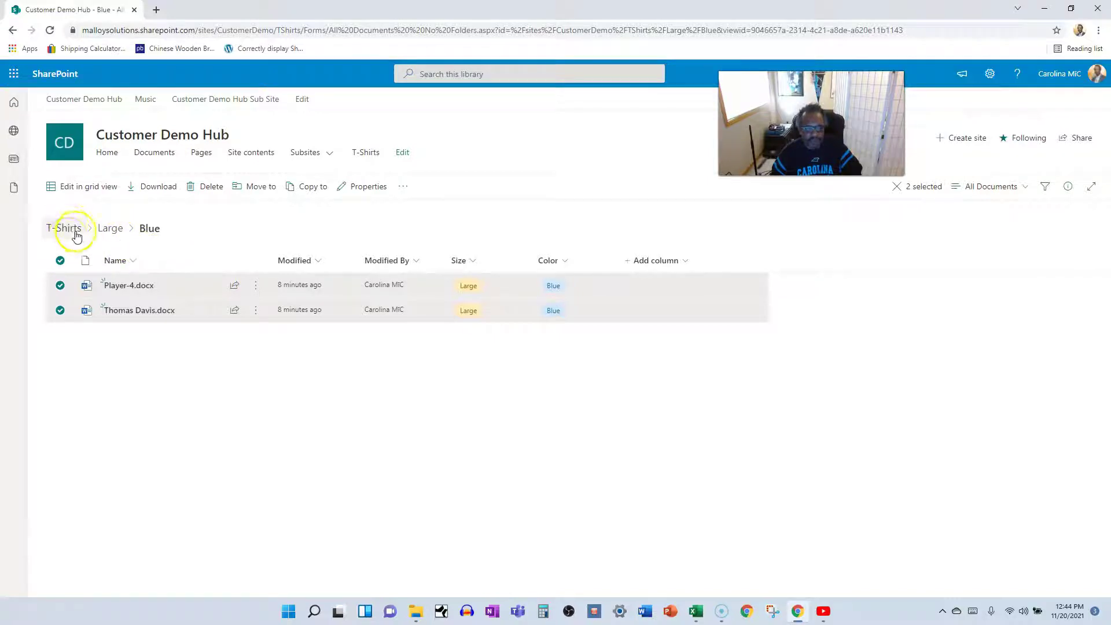
click(75, 229)
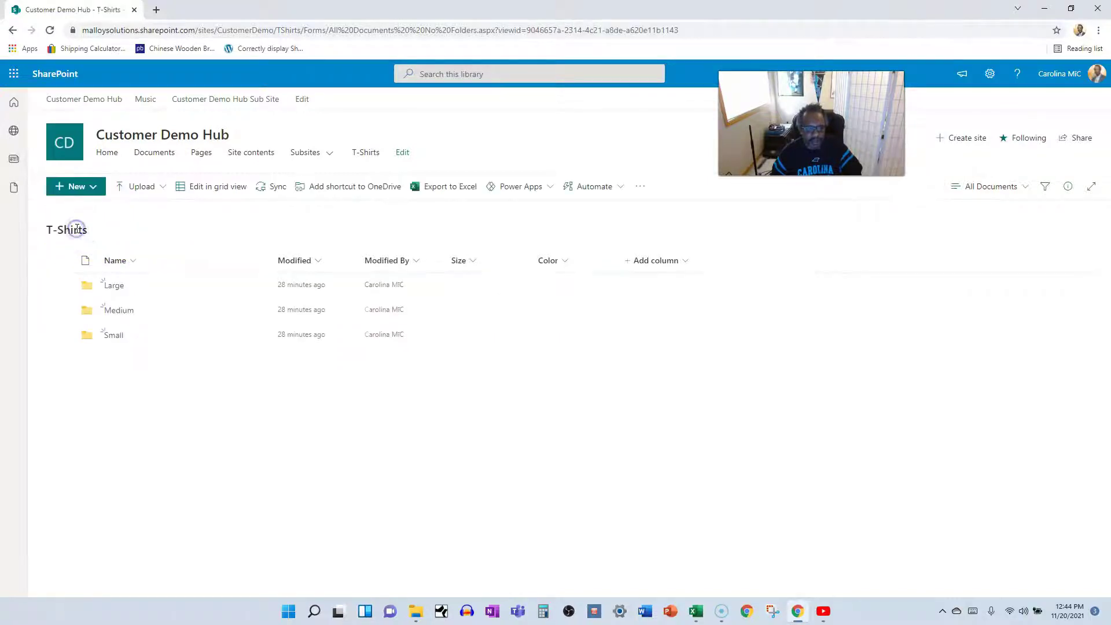
Switch to the All Documents - No Folders view and show the Size and Color columns in it
click(1011, 190)
click(988, 293)
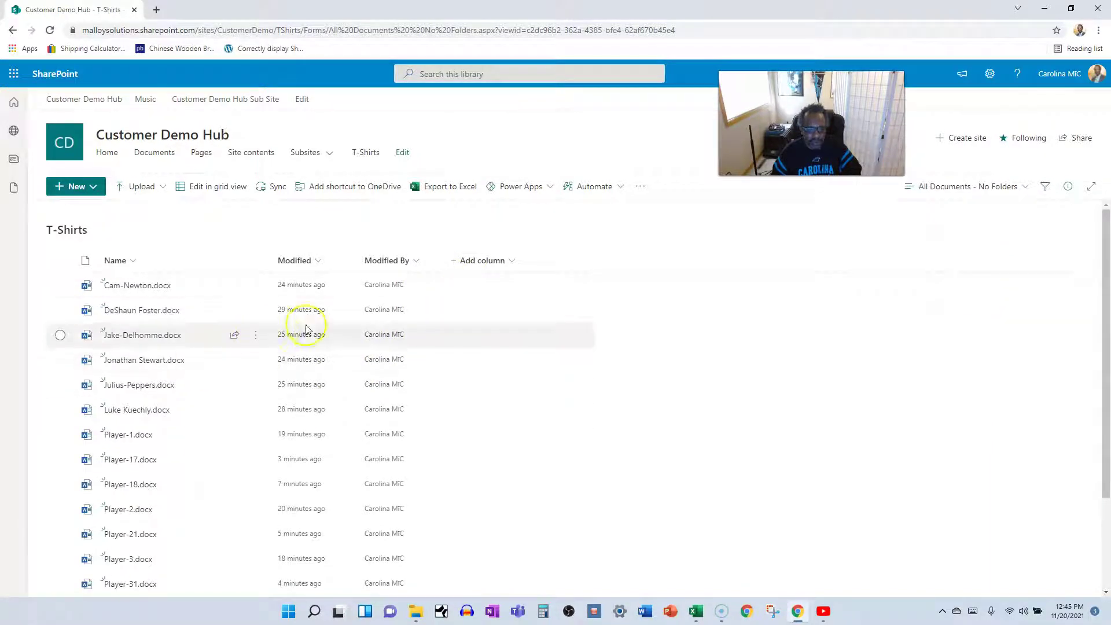
click(489, 267)
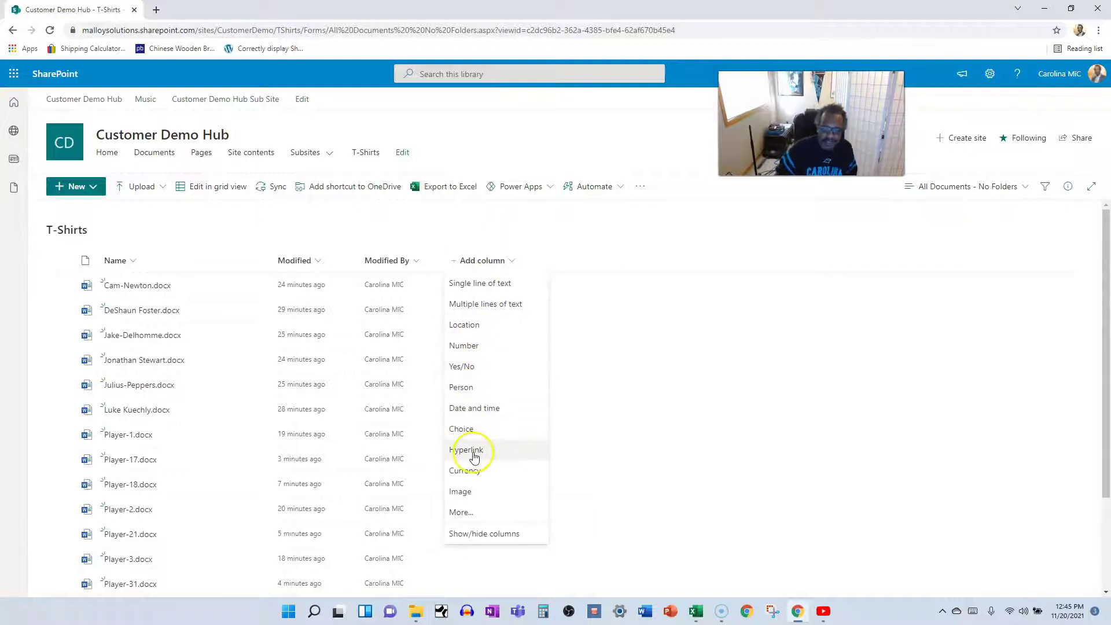
click(471, 533)
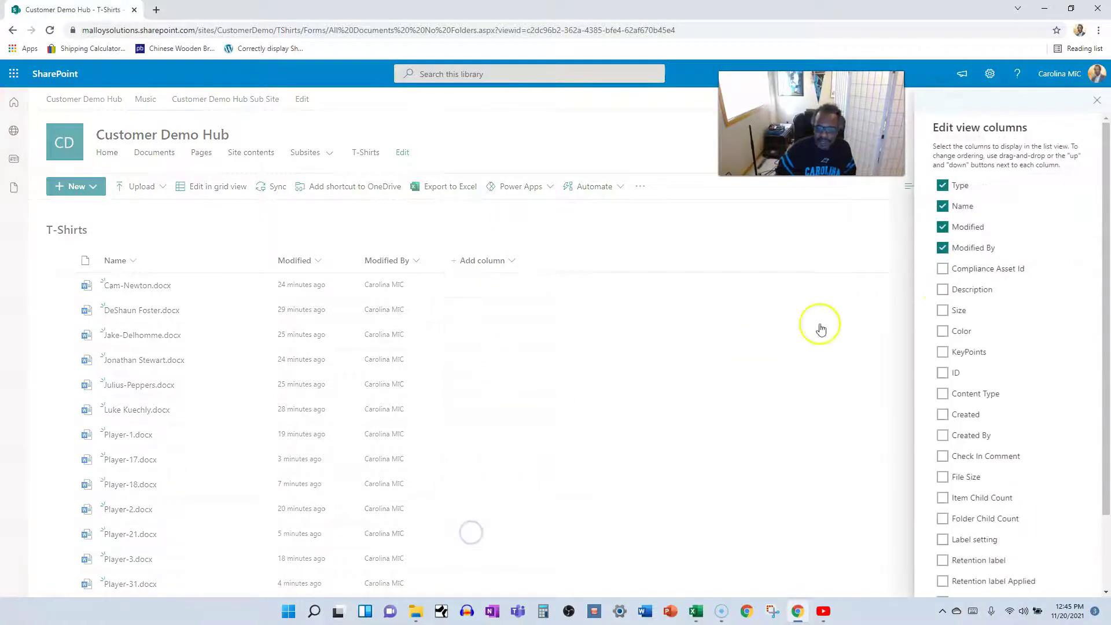
click(943, 312)
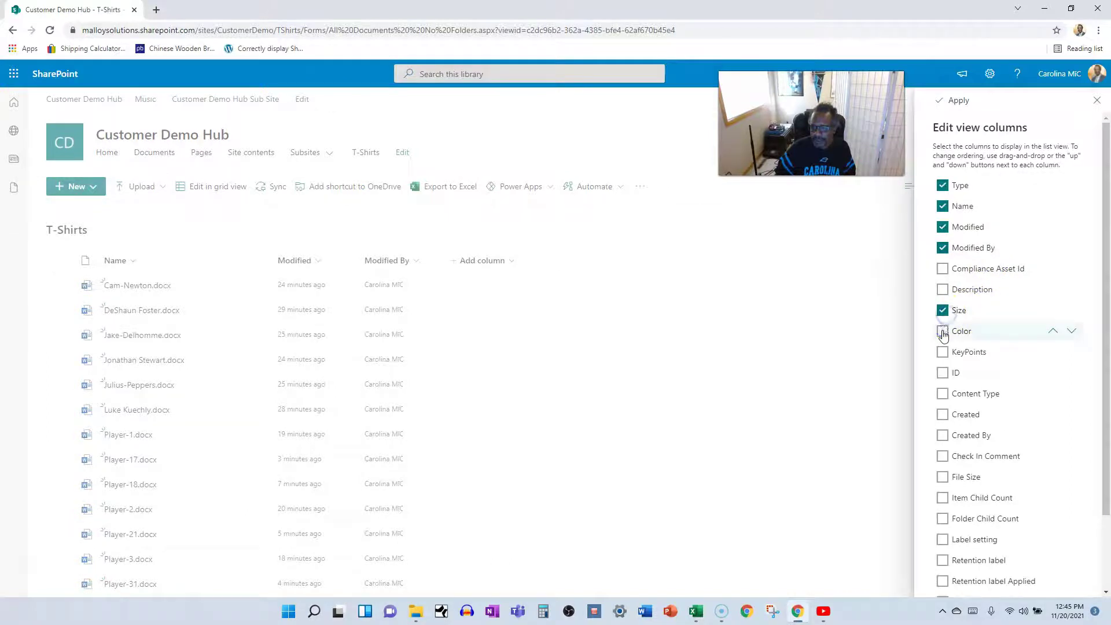
click(956, 101)
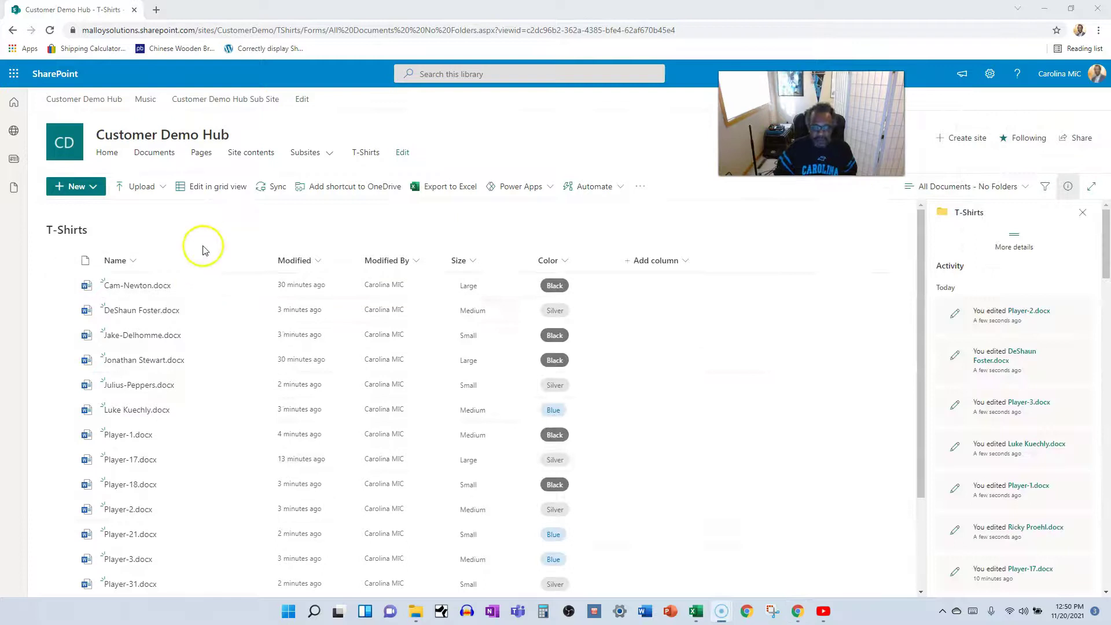
Compare the All Documents view with the All Documents - No Folders view and review every document's Size and Color tags
click(220, 233)
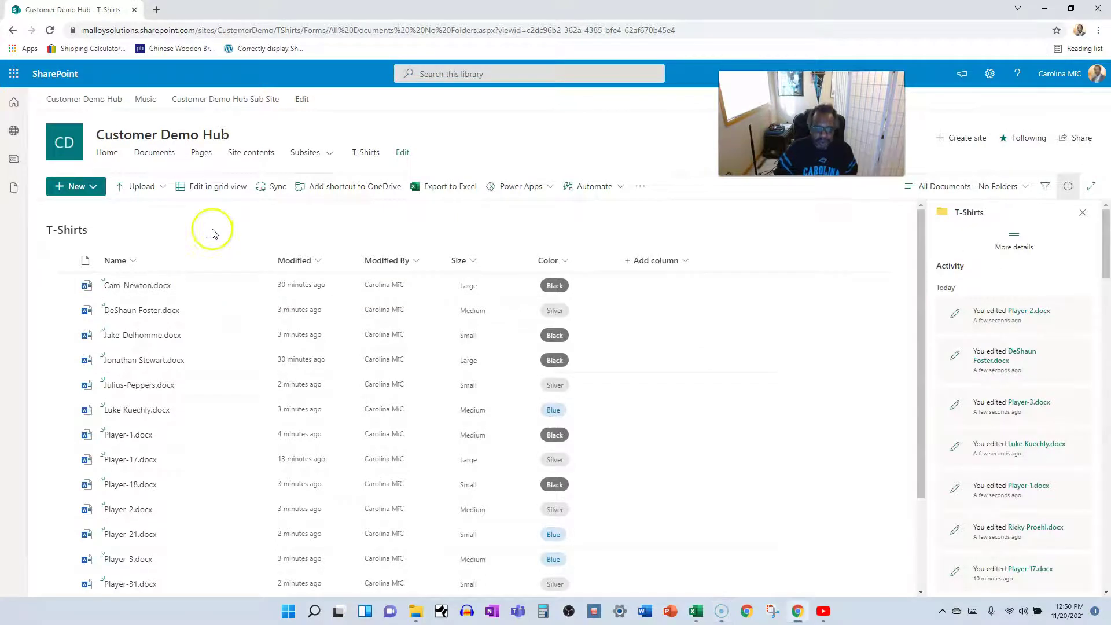
click(942, 187)
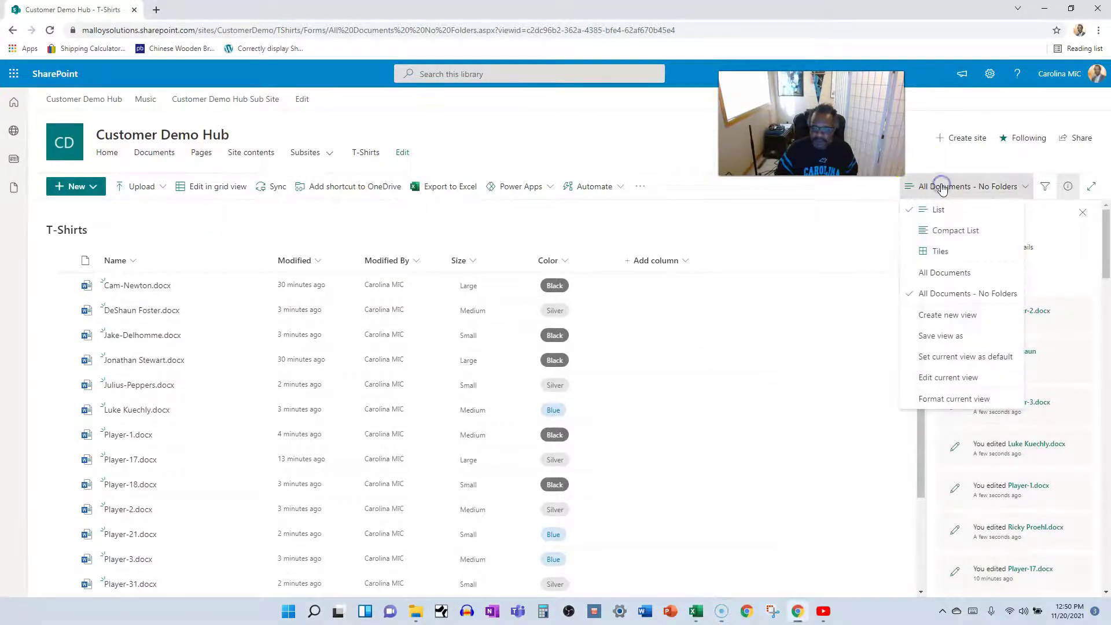
click(940, 272)
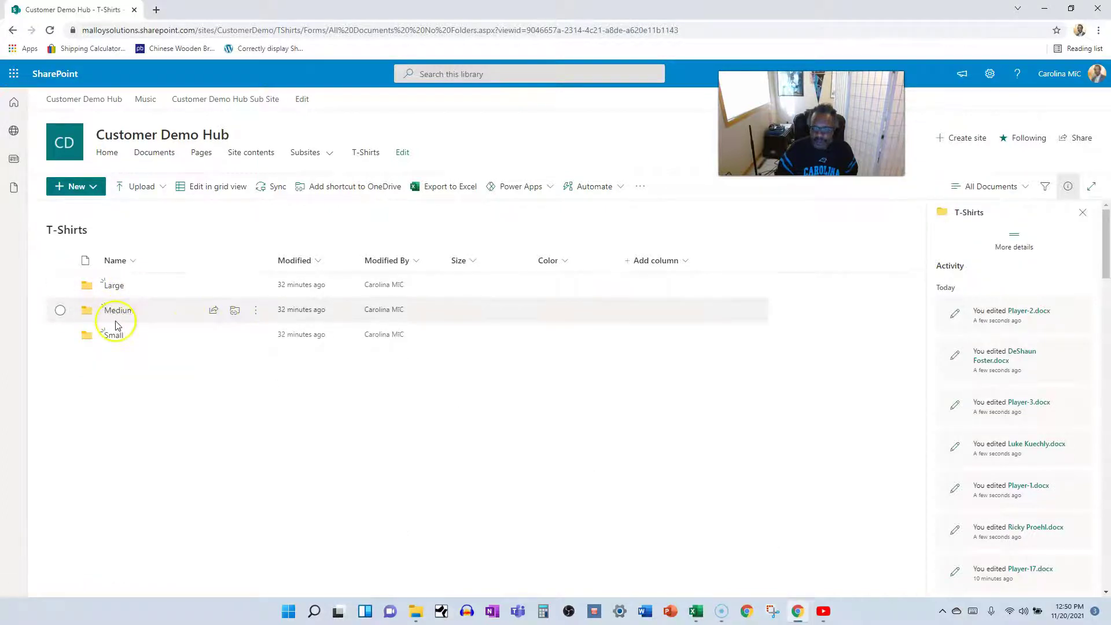
click(973, 197)
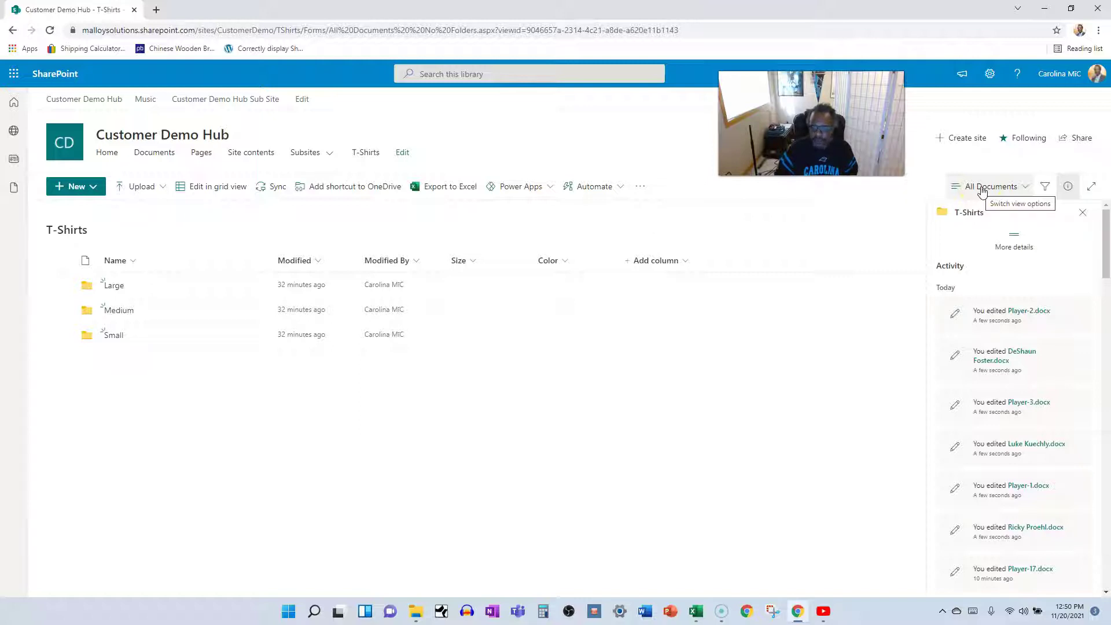
click(982, 189)
click(977, 292)
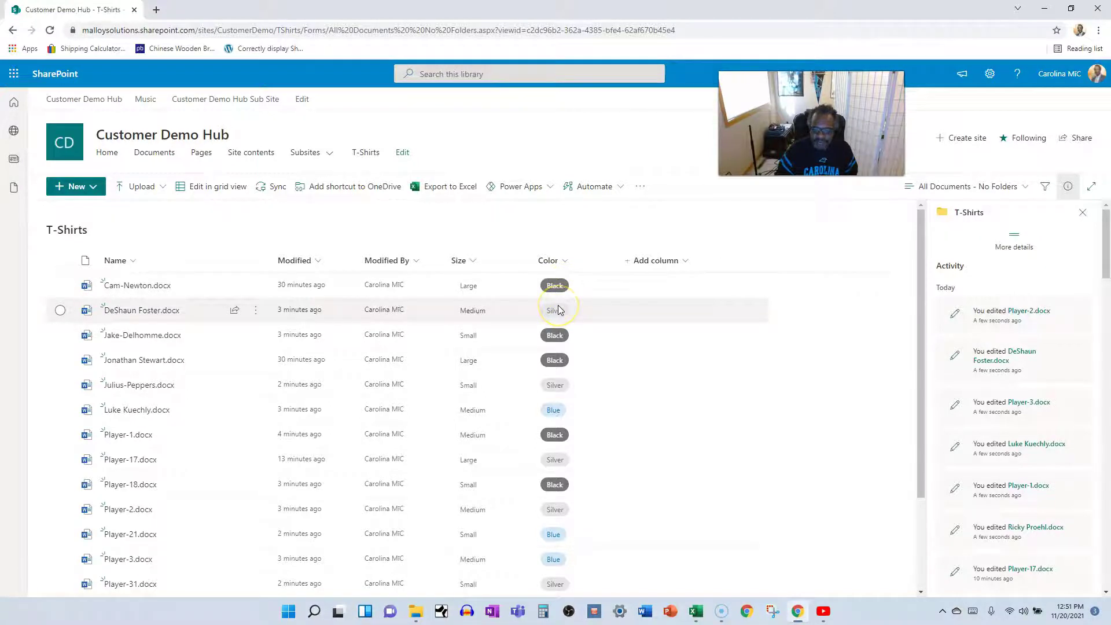
scroll(605, 387, down, 2)
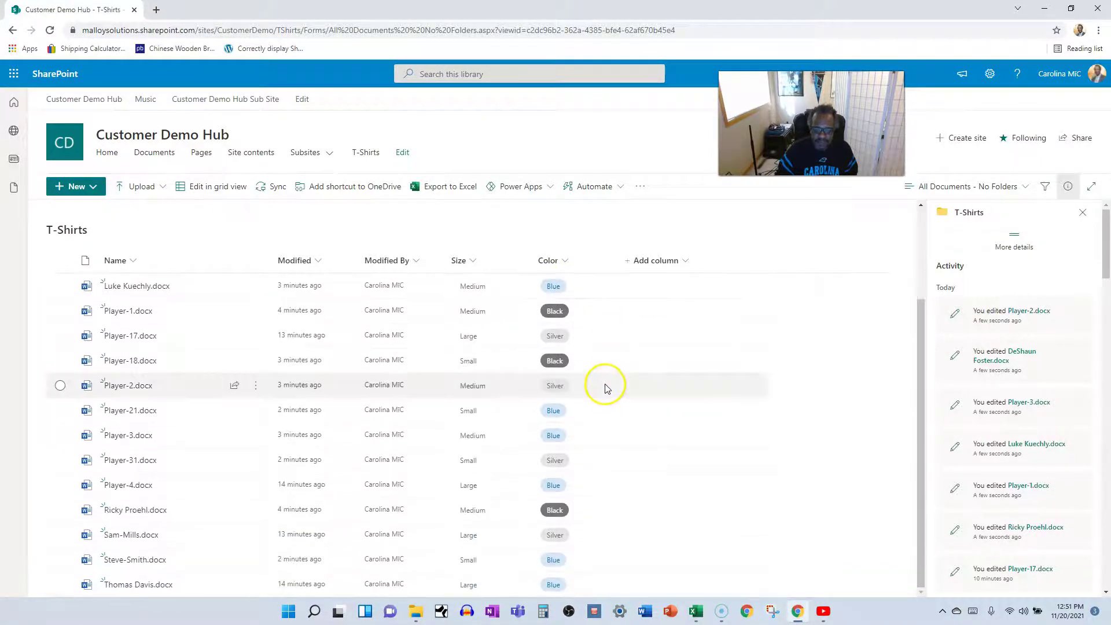
scroll(605, 387, up, 2)
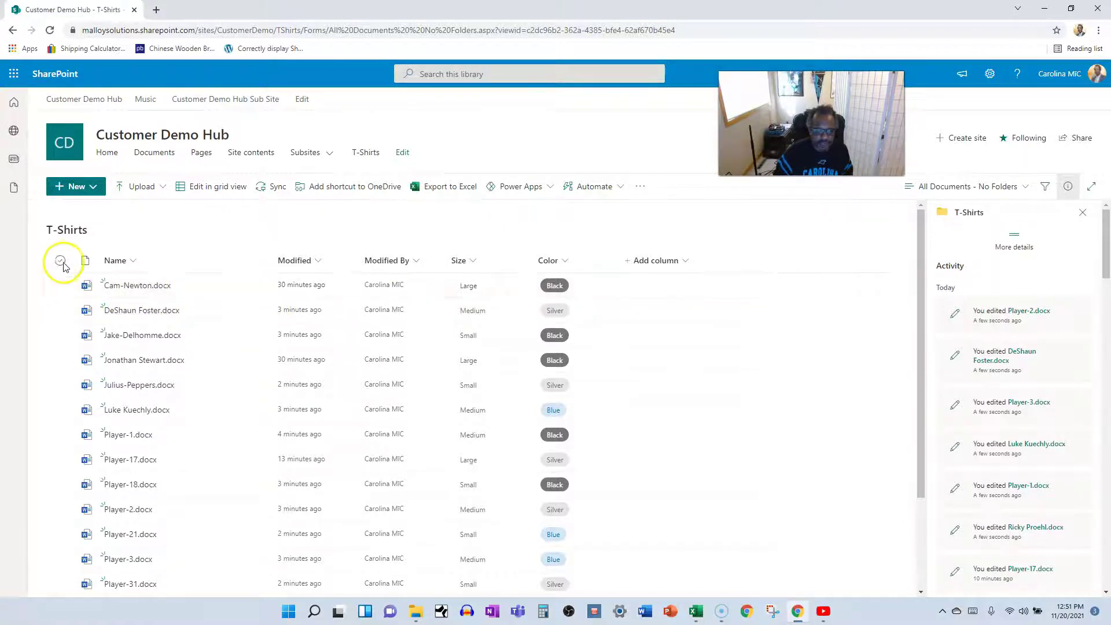
Move all documents in the No Folders view out of their folders to the root of the current library, and refresh the page
click(61, 260)
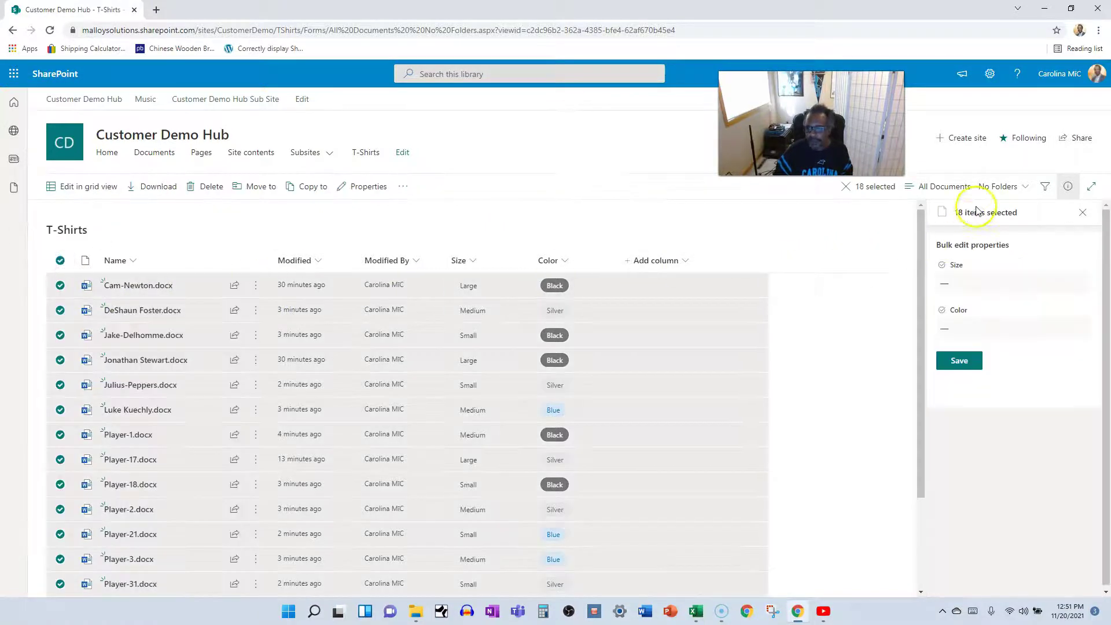
click(405, 186)
click(267, 187)
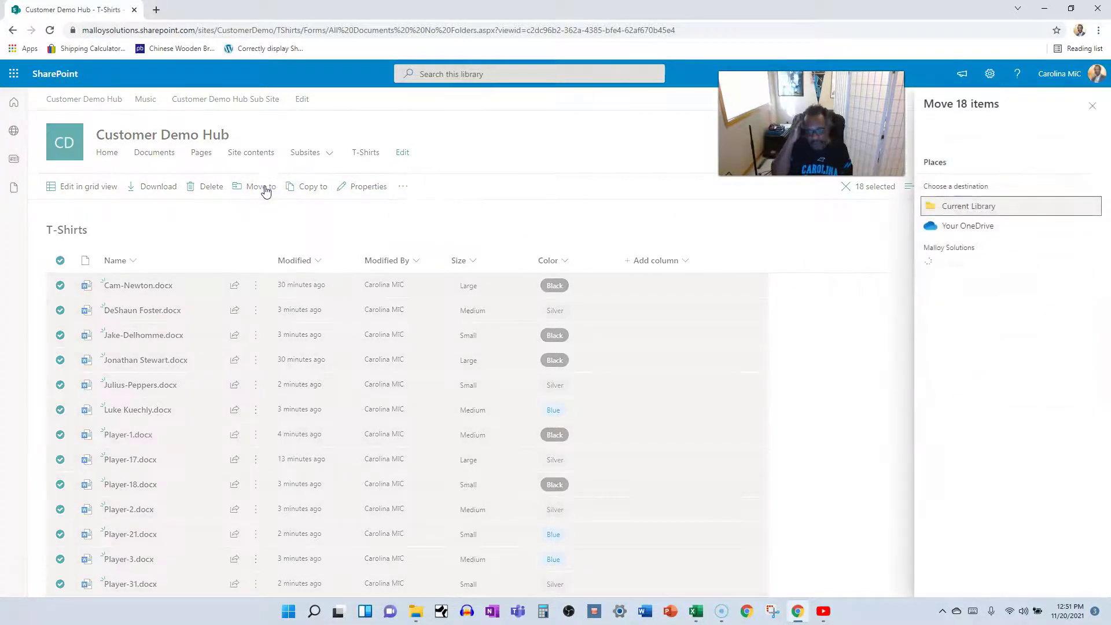
click(960, 206)
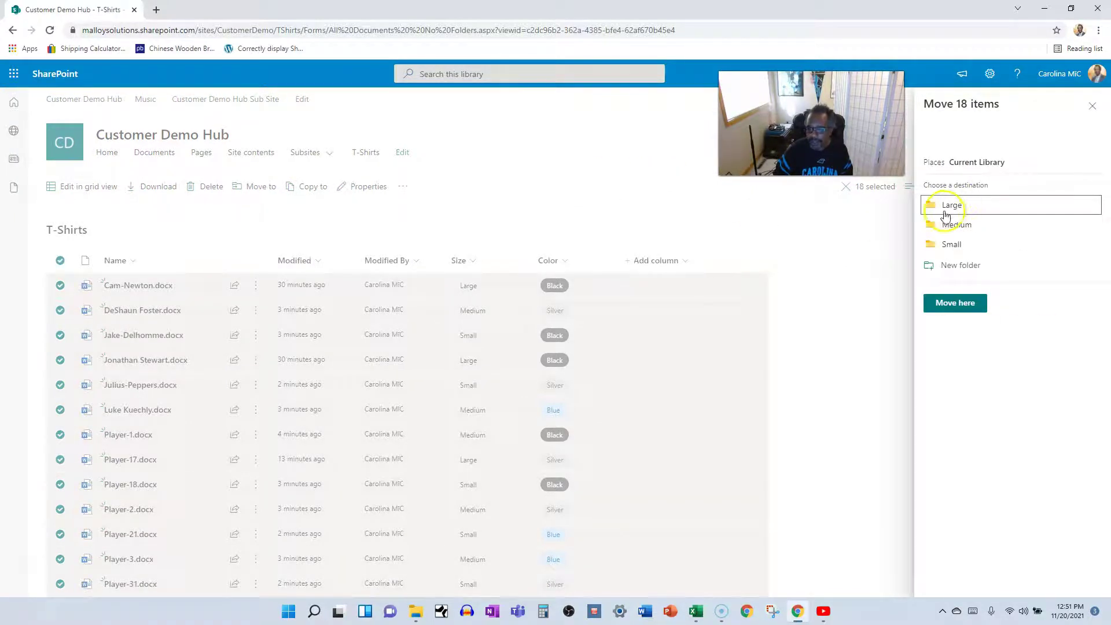
click(945, 209)
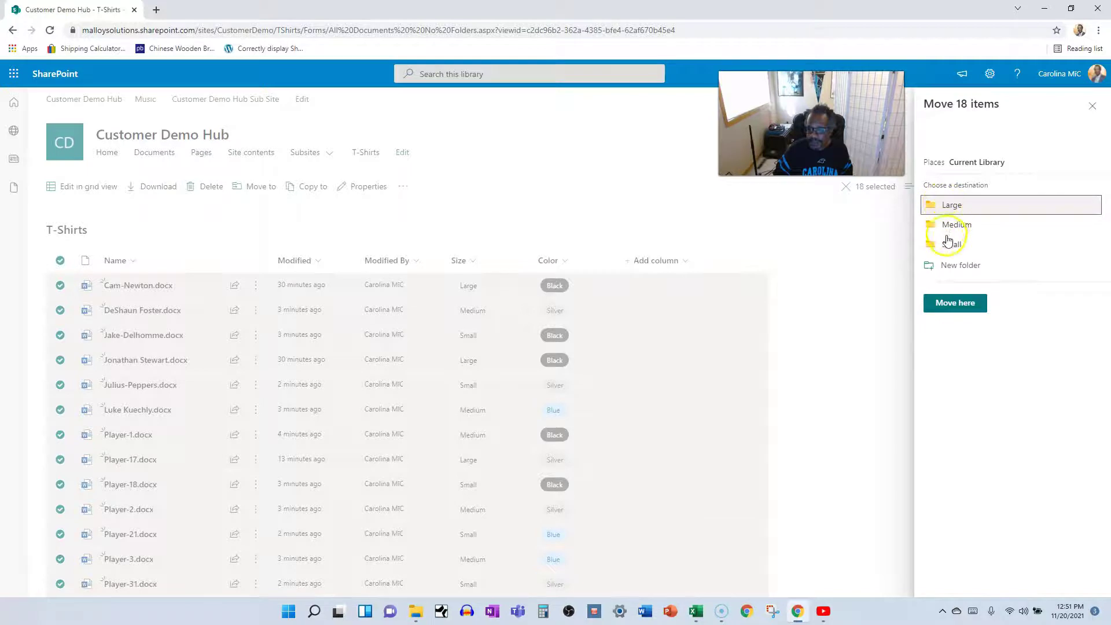
click(954, 305)
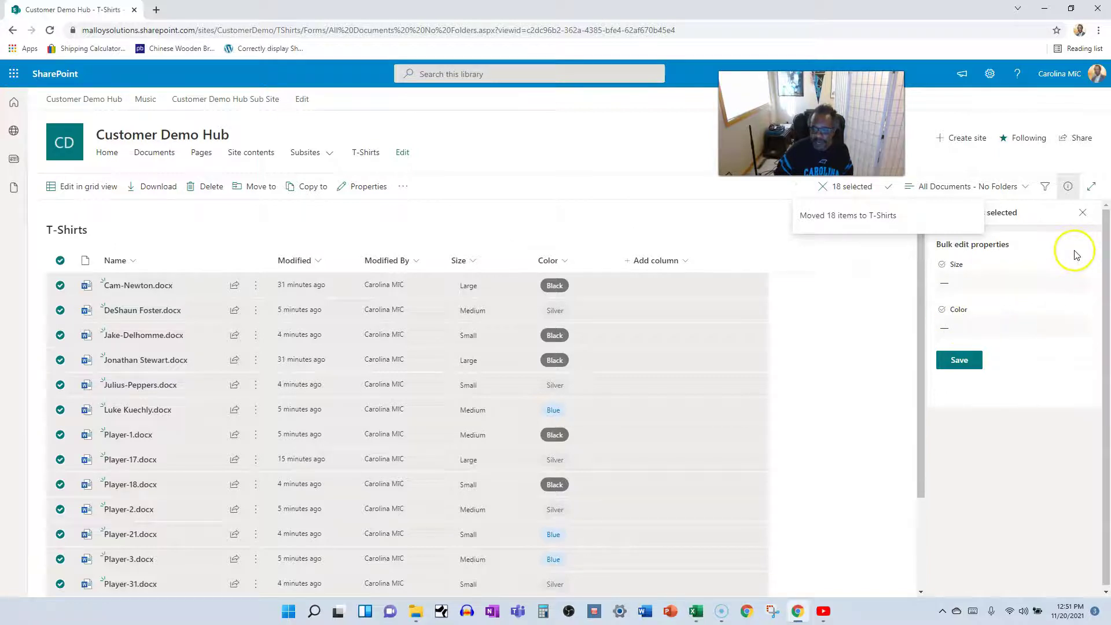
click(892, 270)
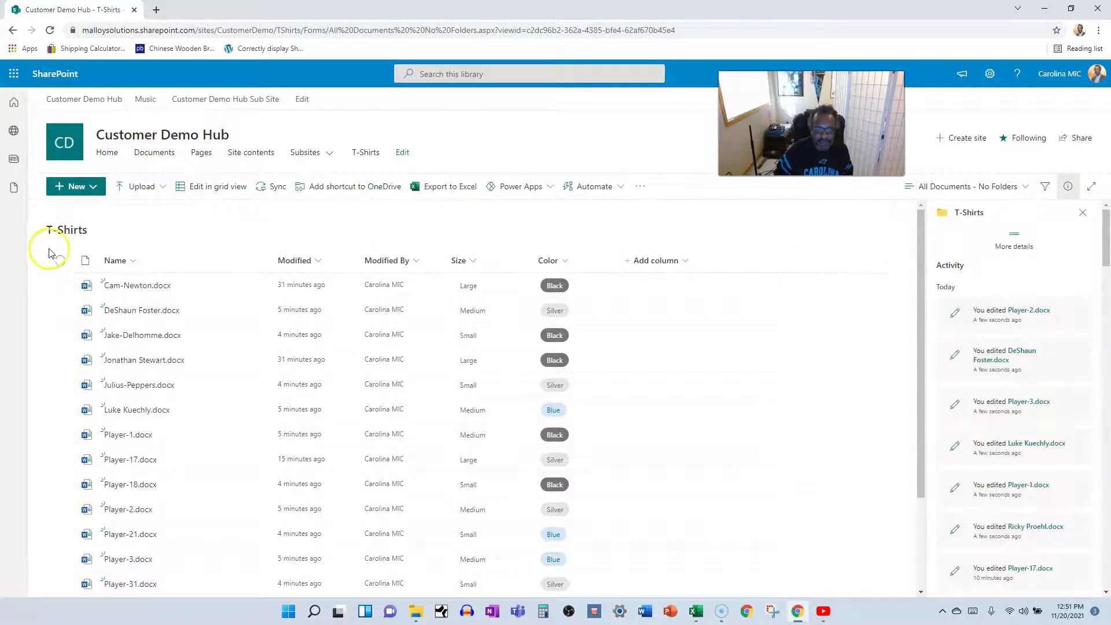
click(50, 30)
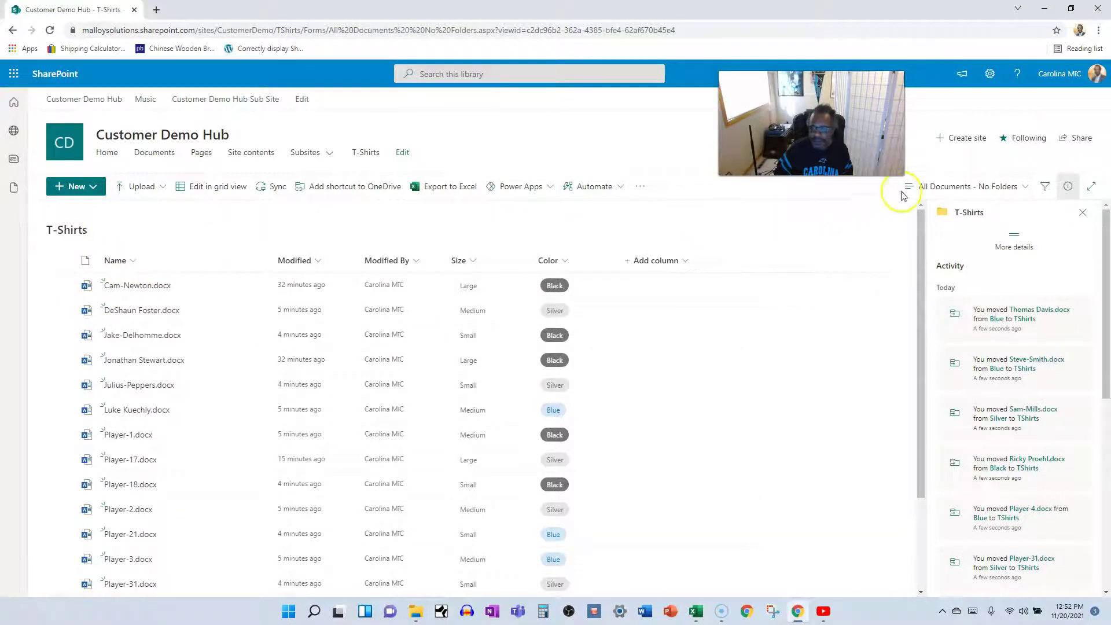
Switch to the All Documents view, delete the Large, Medium and Small folders, and refresh the library
click(939, 186)
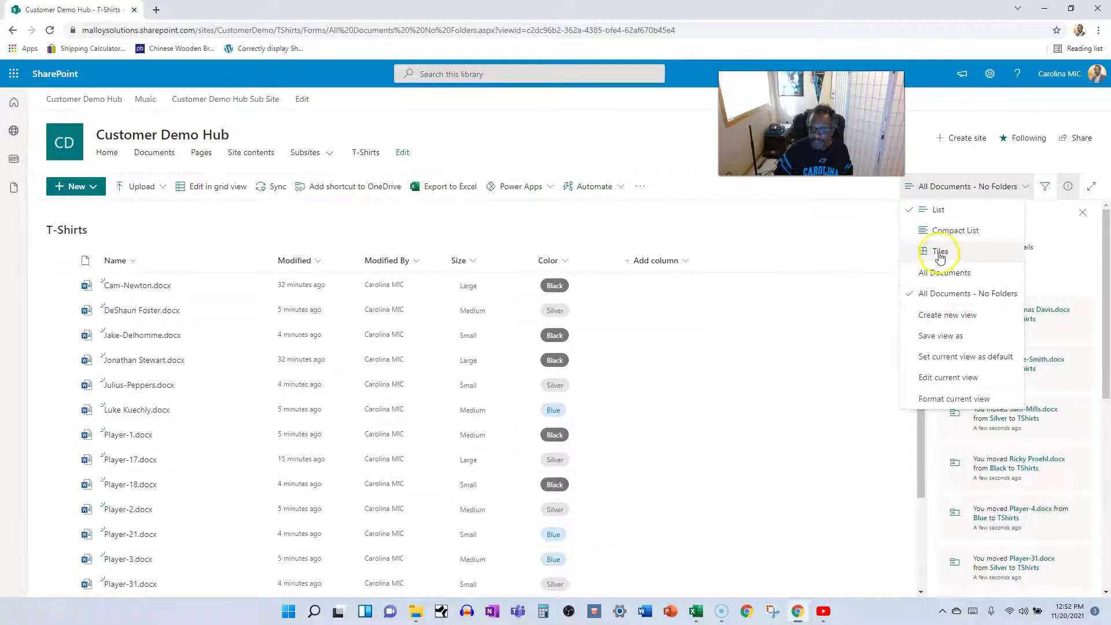
click(938, 273)
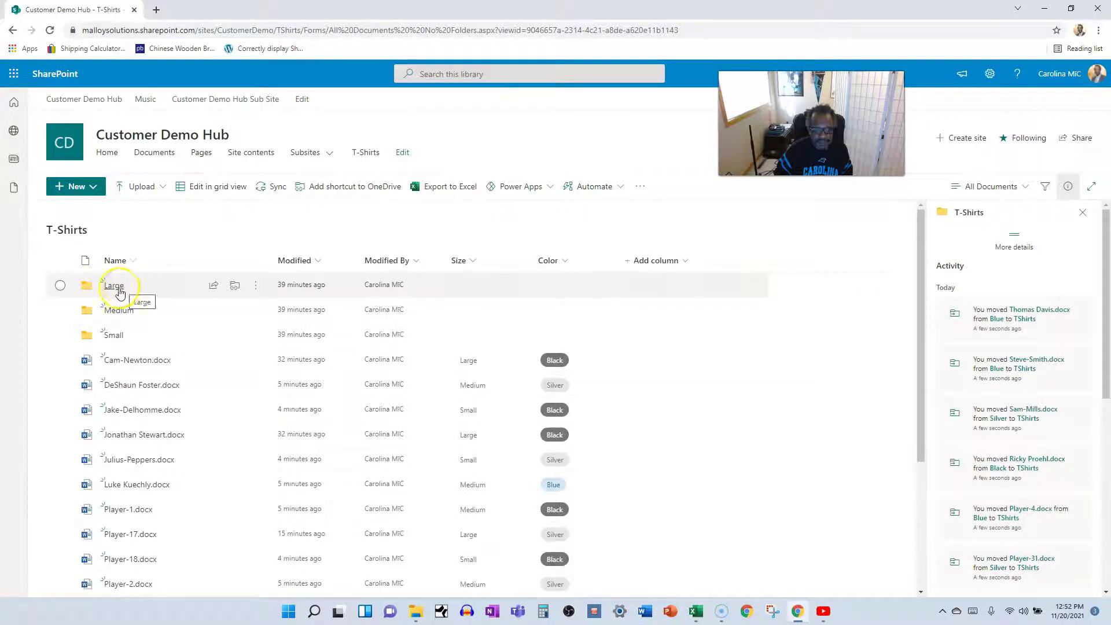
click(60, 284)
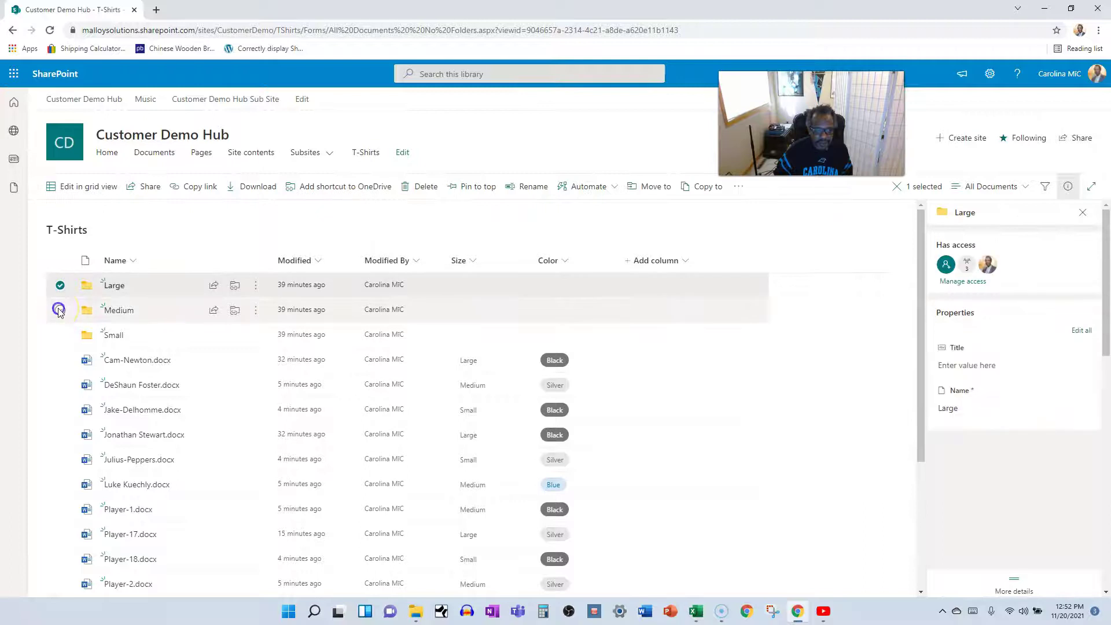
click(59, 310)
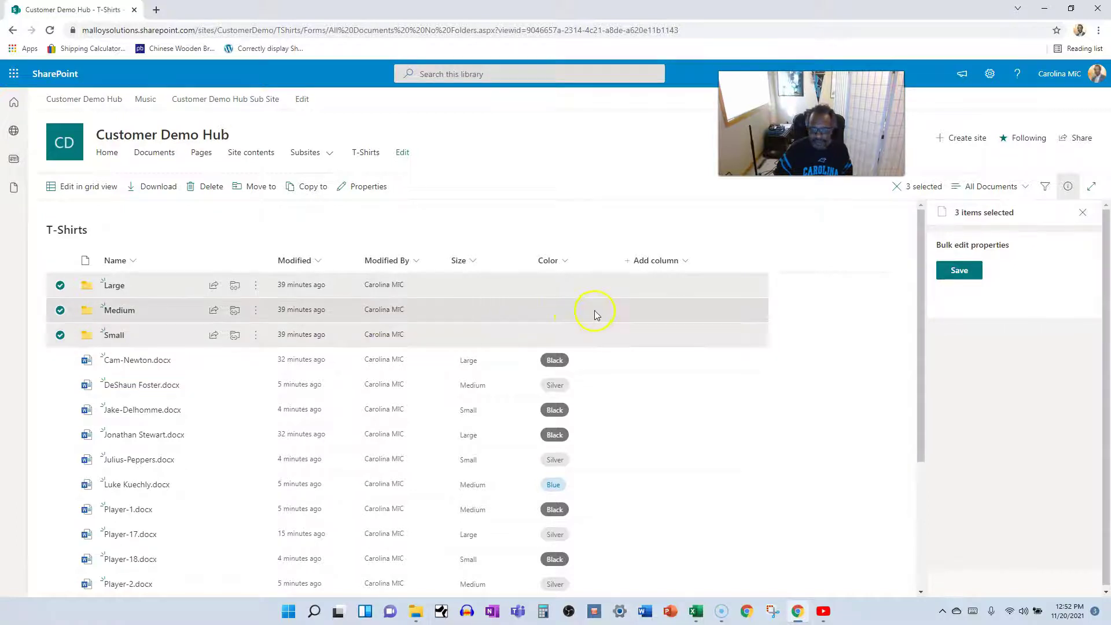
click(223, 186)
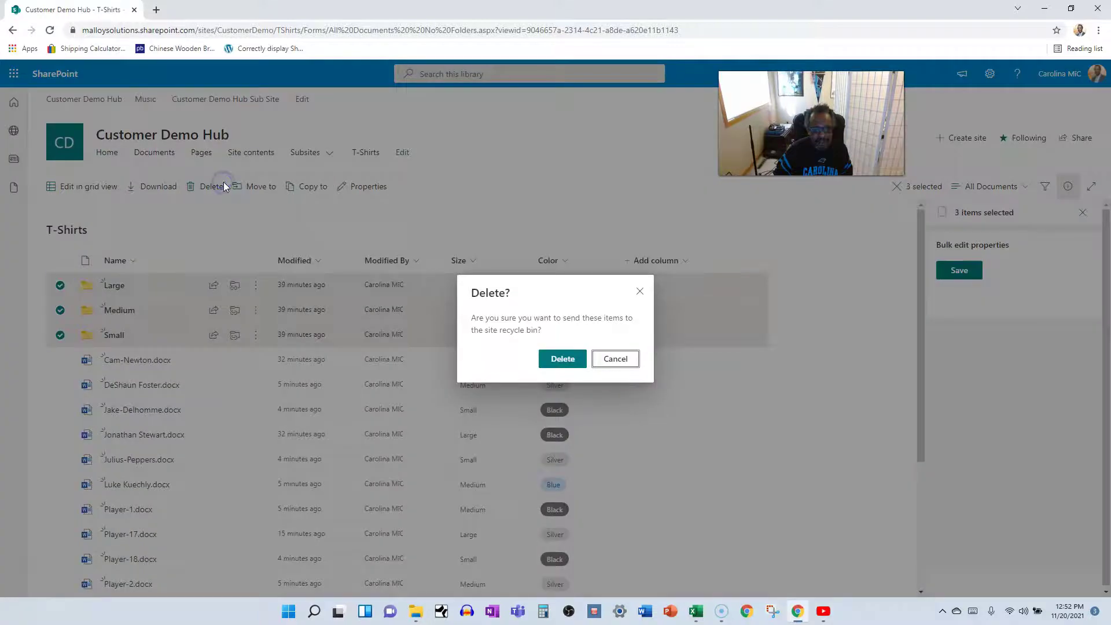
click(554, 359)
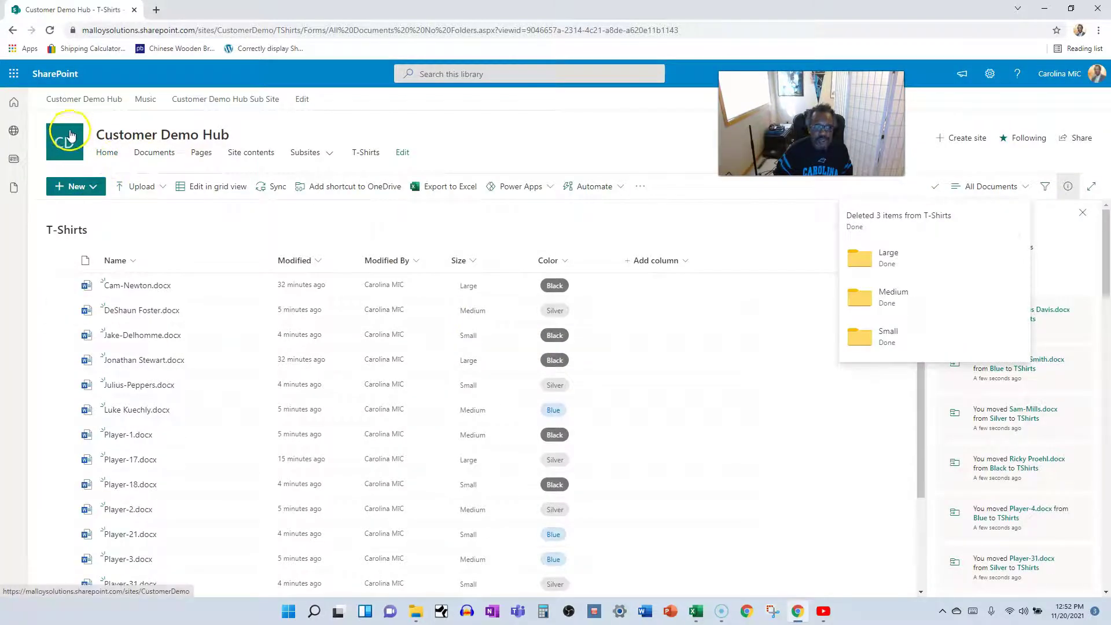
click(50, 30)
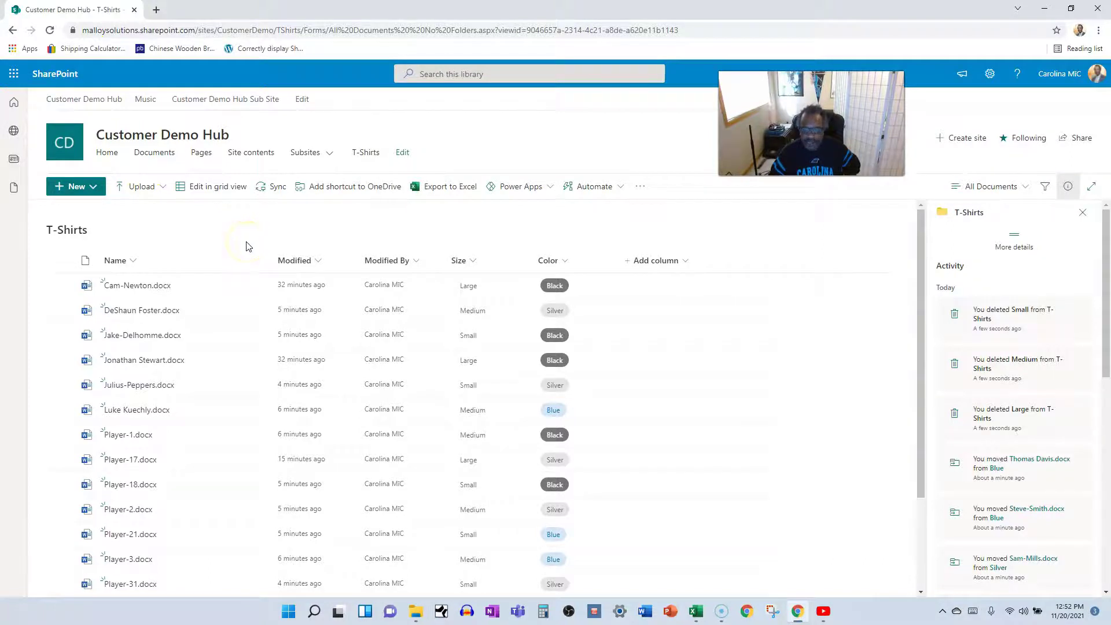
Close the details pane, then make the Size column require information and save the column
click(1081, 214)
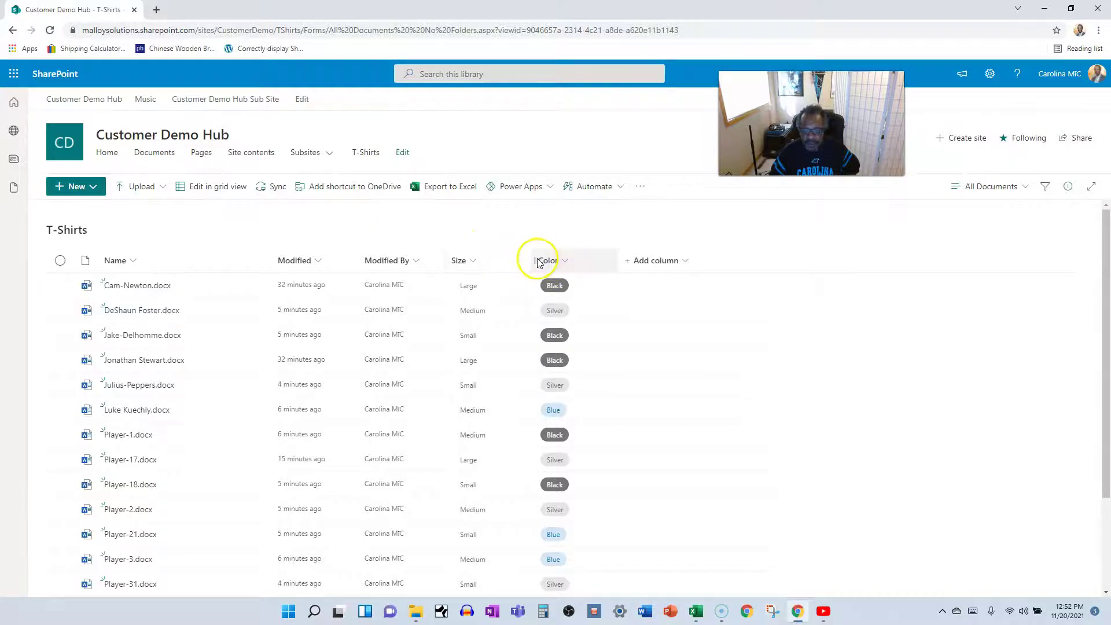
click(469, 260)
mouse_move(501, 368)
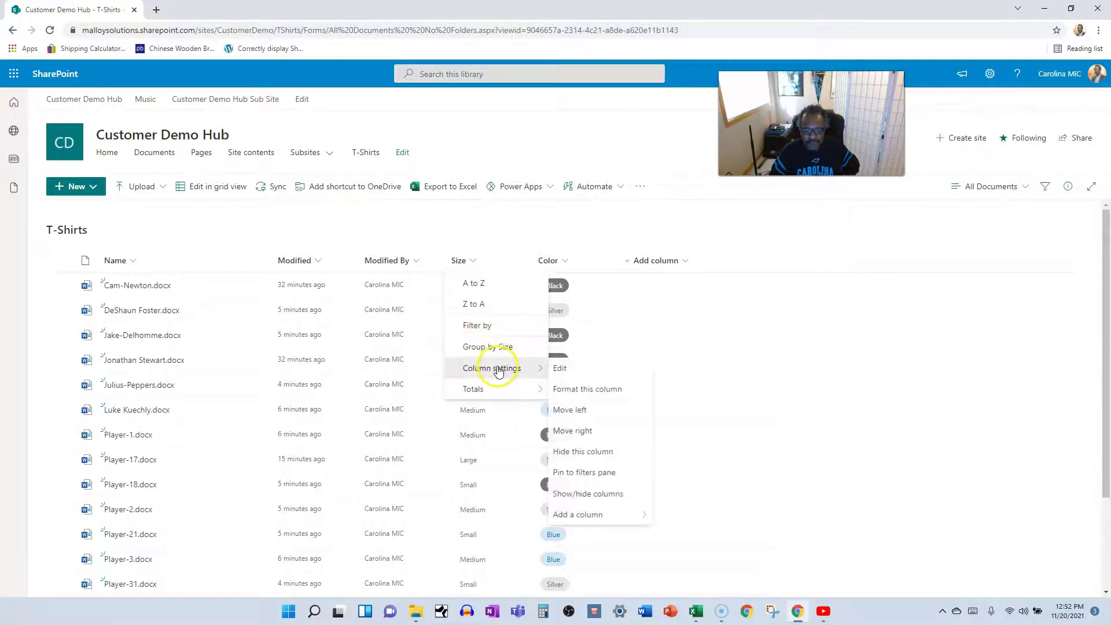
click(577, 366)
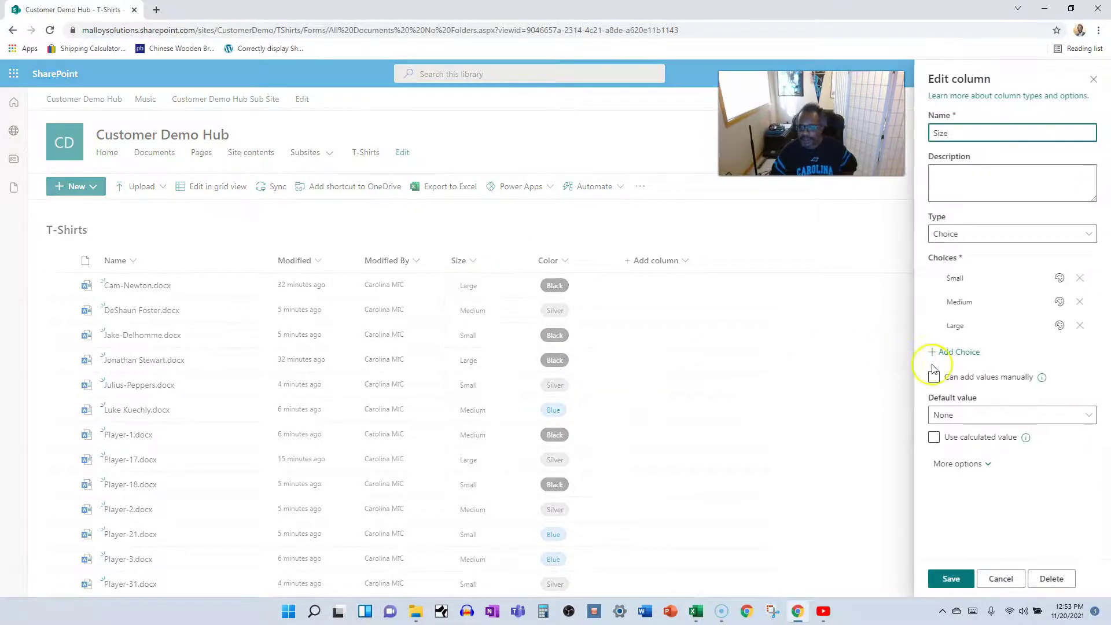
click(957, 464)
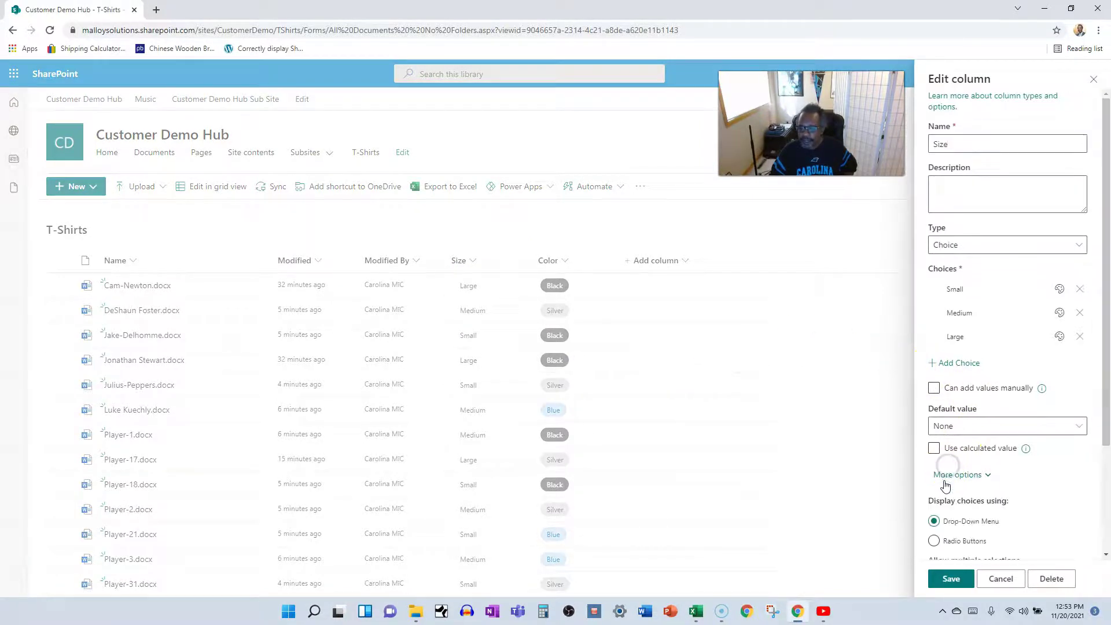
scroll(945, 485, down, 3)
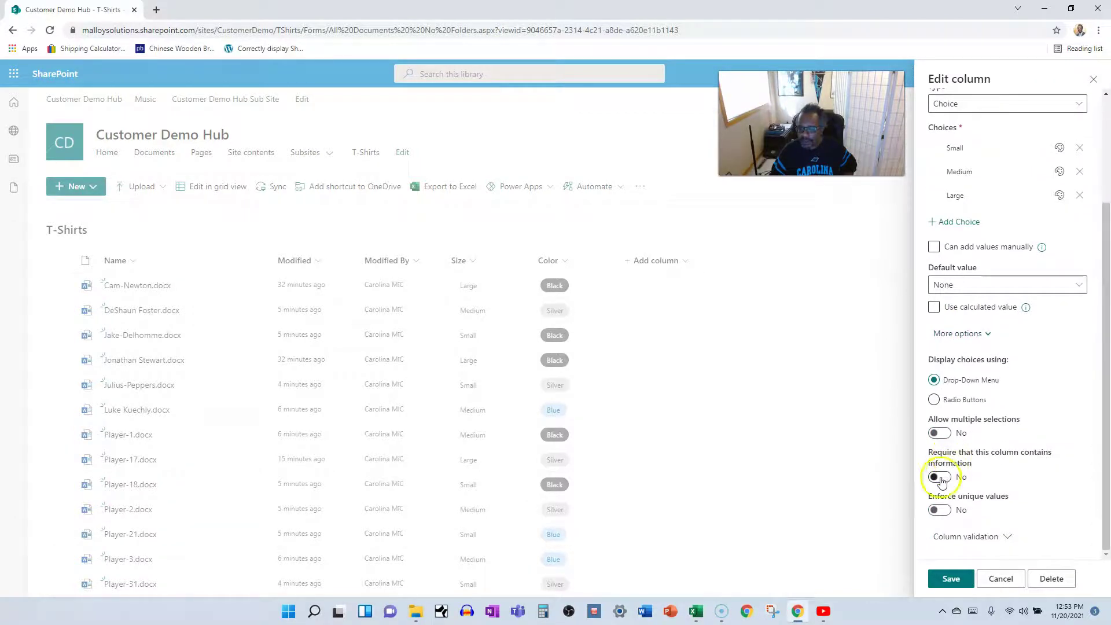
click(950, 579)
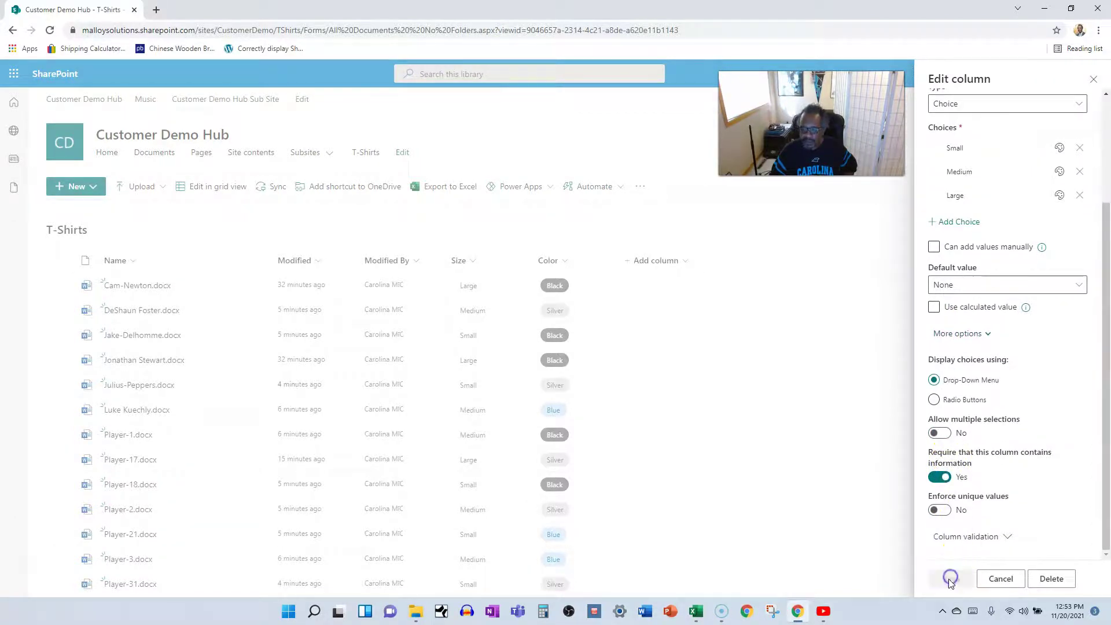
Make the Color column require information and save the column
click(559, 261)
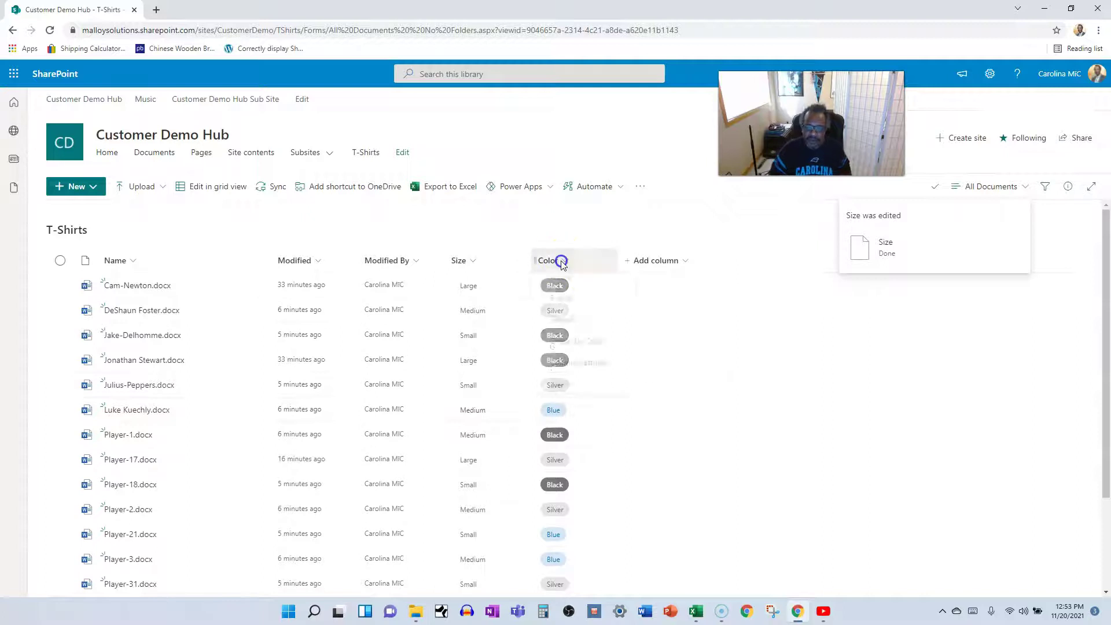
mouse_move(575, 369)
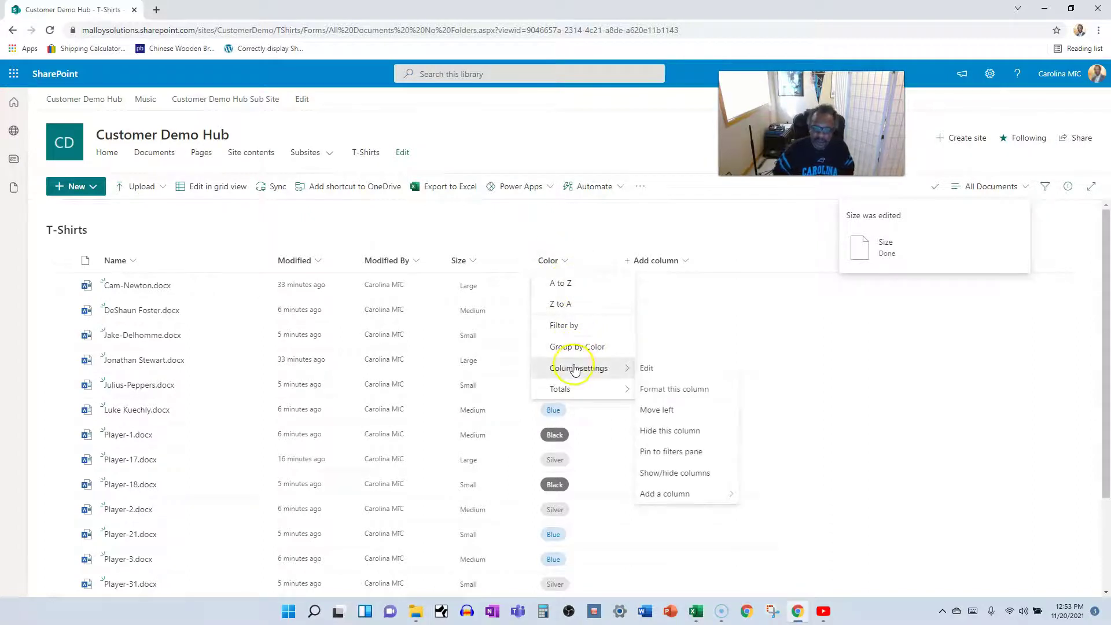
click(648, 370)
click(972, 472)
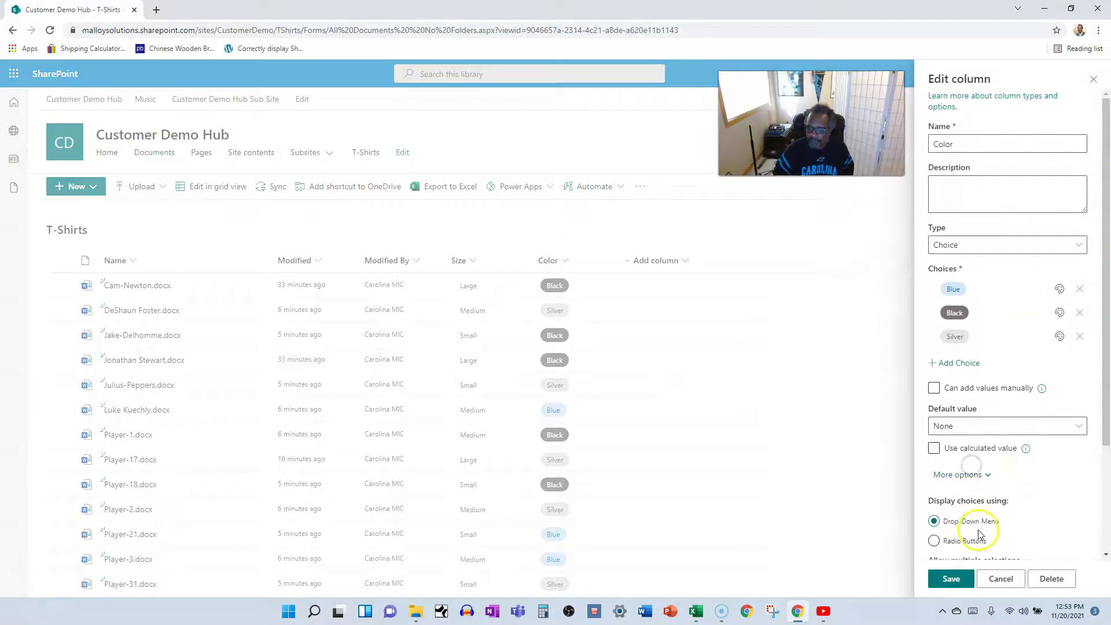
scroll(980, 523, down, 2)
click(943, 503)
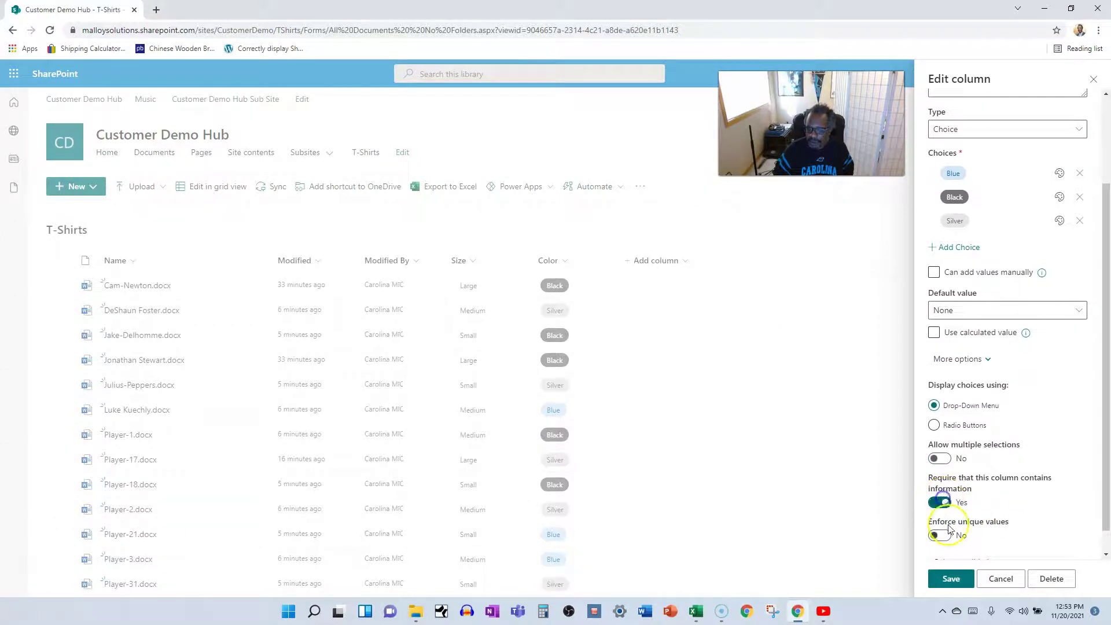
click(950, 579)
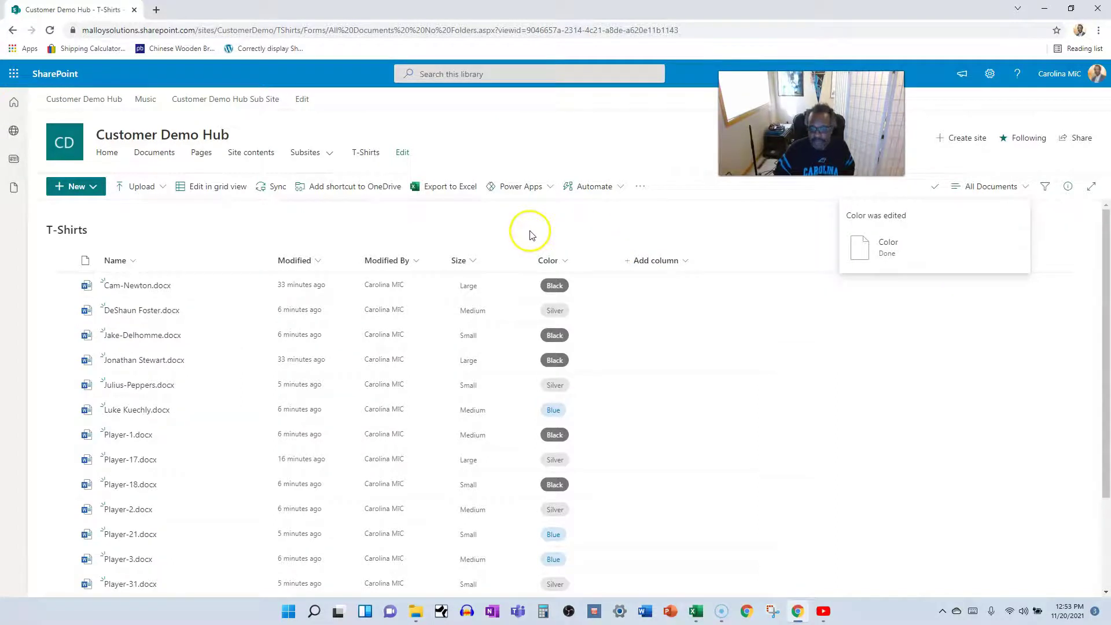
Create a new Word document in the library containing "That's right!", name it Player-45, and close it
click(151, 188)
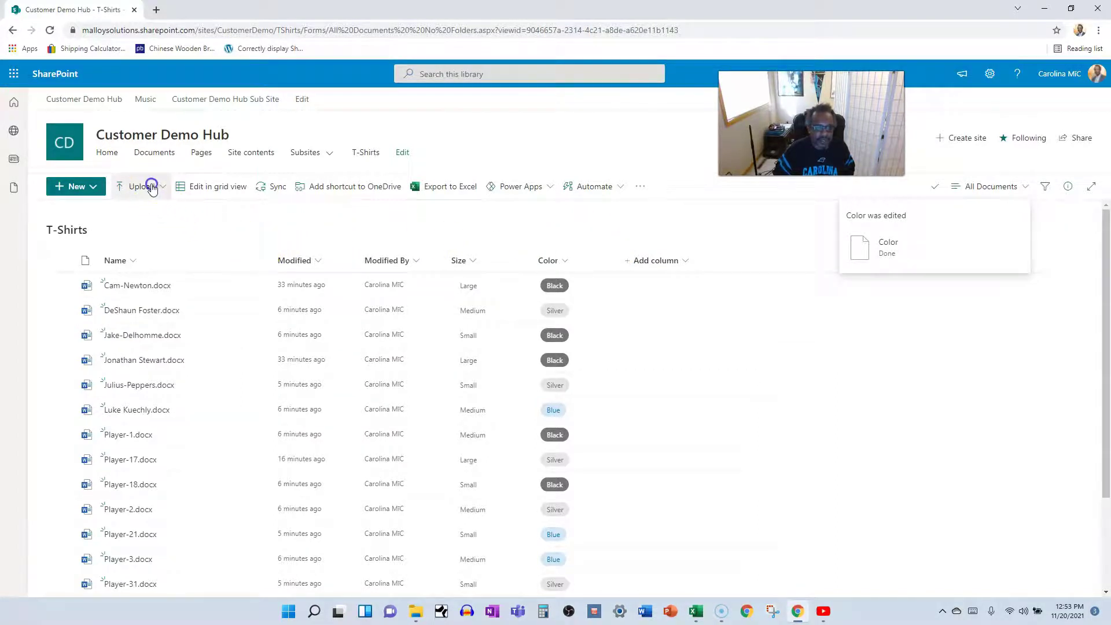
click(91, 188)
click(77, 231)
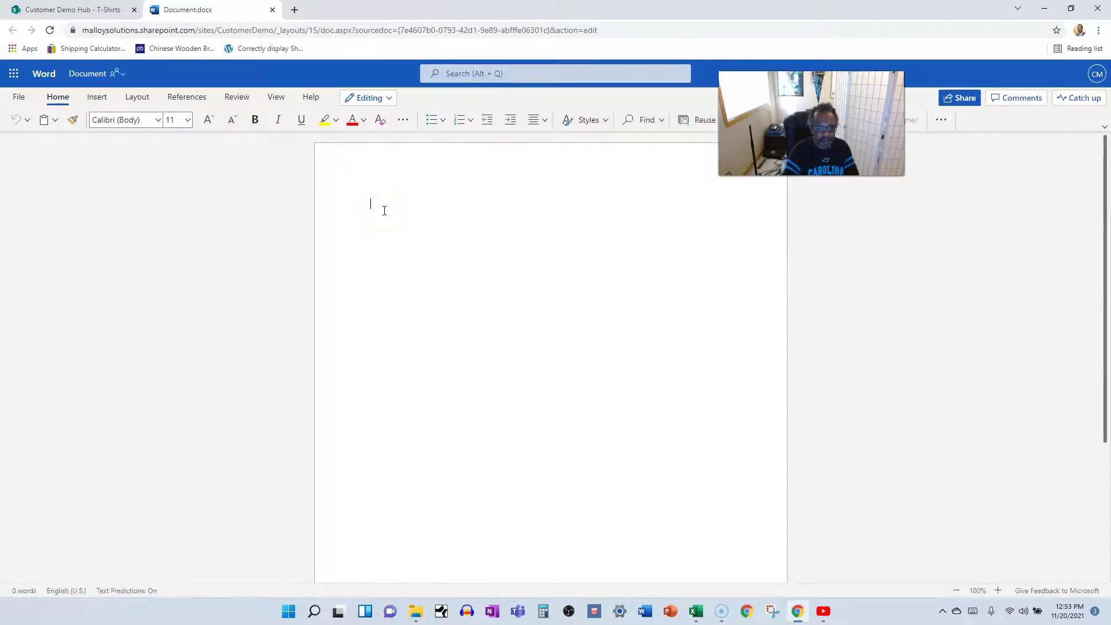
text(That's right!)
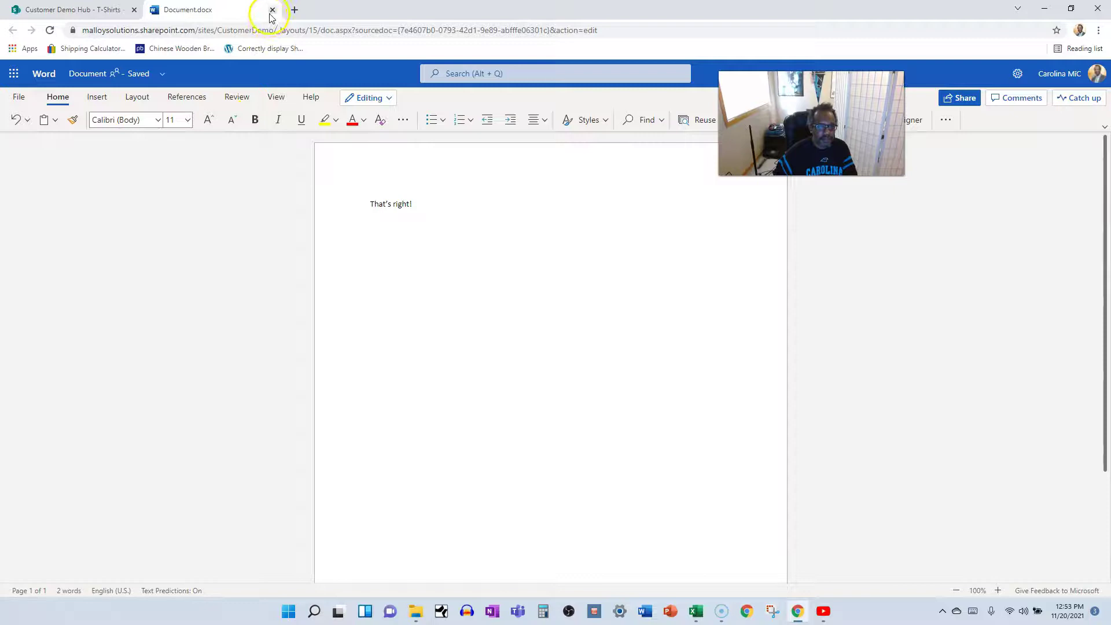
click(88, 74)
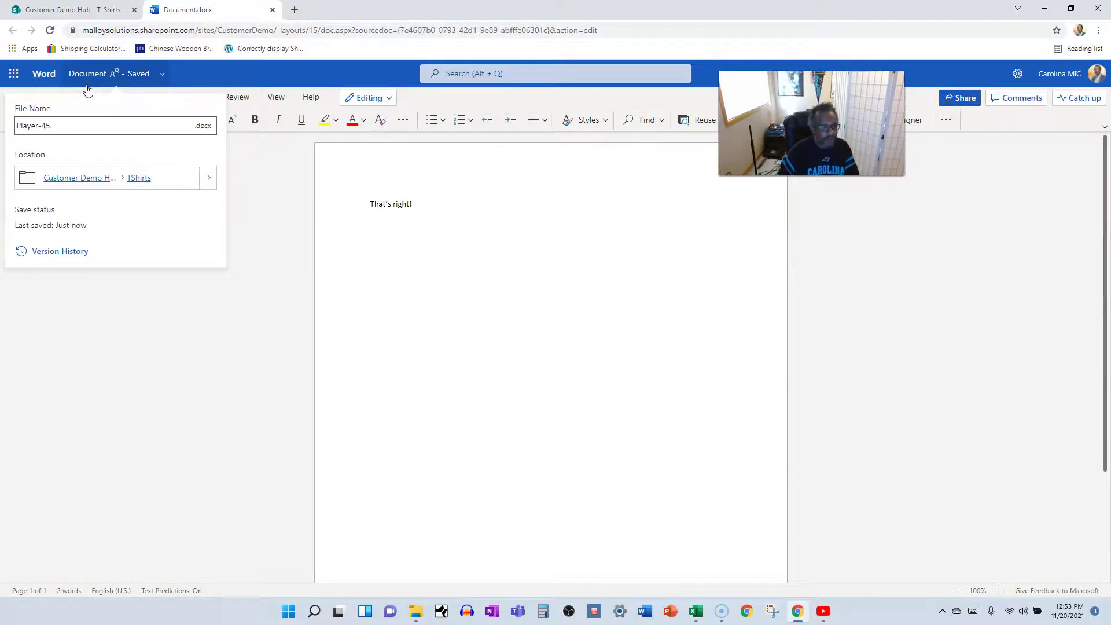
key(Return)
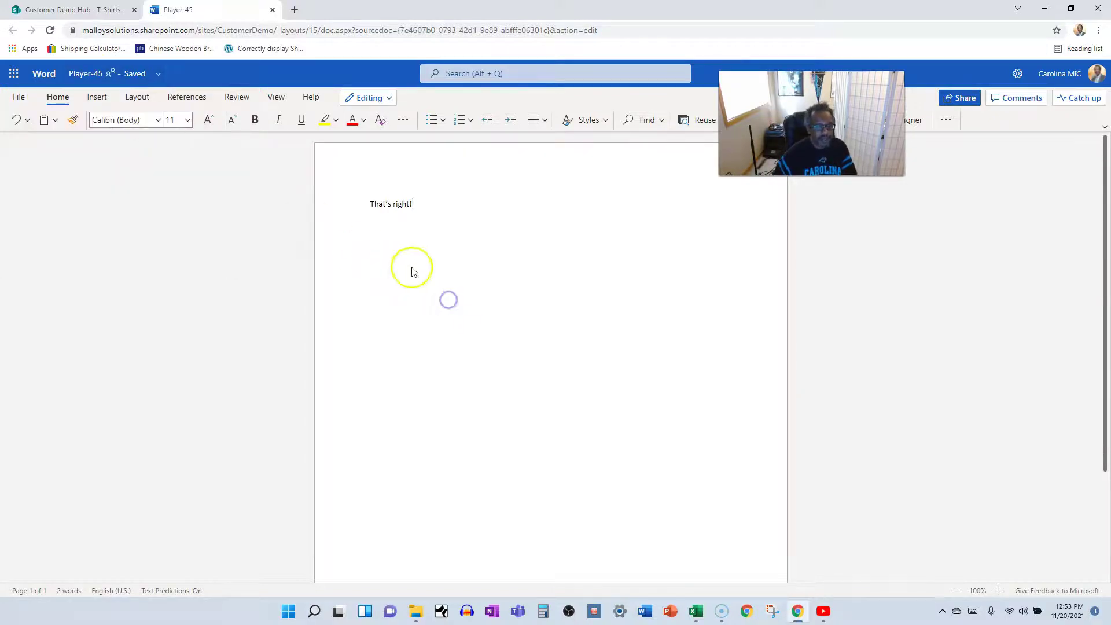
click(271, 10)
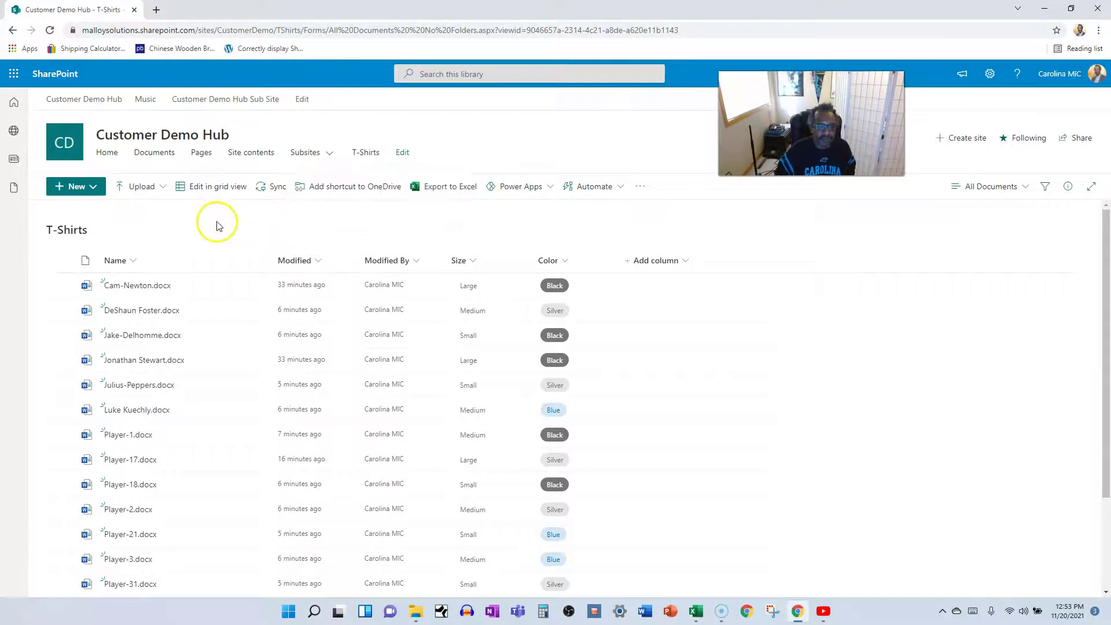
Refresh the library and sort the documents by Modified from newer to older
scroll(180, 227, down, 2)
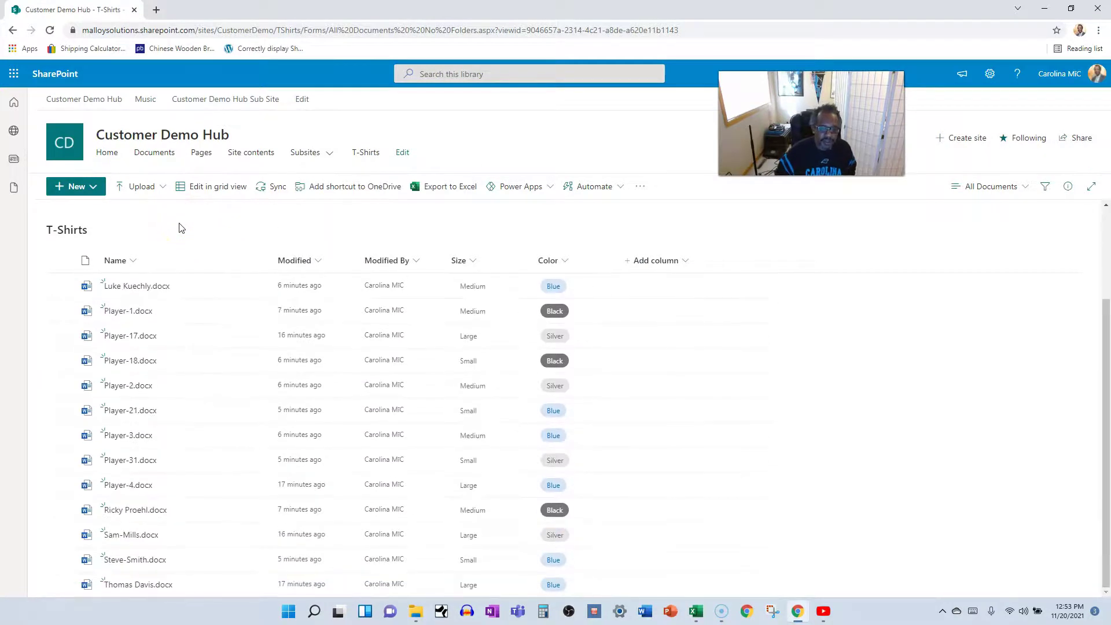
scroll(182, 226, up, 2)
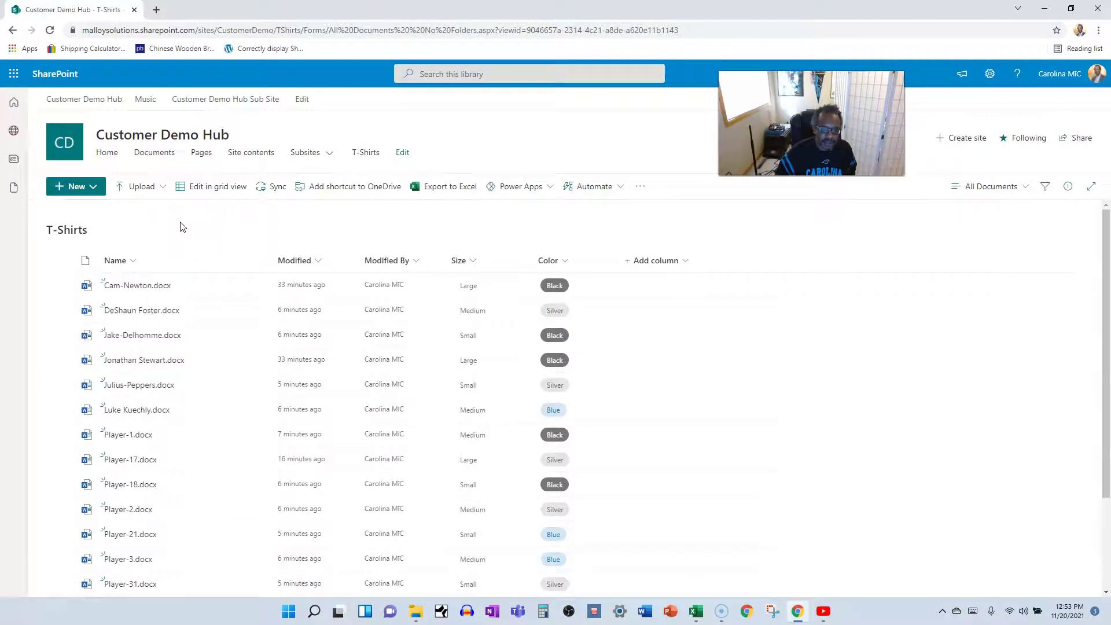
click(50, 31)
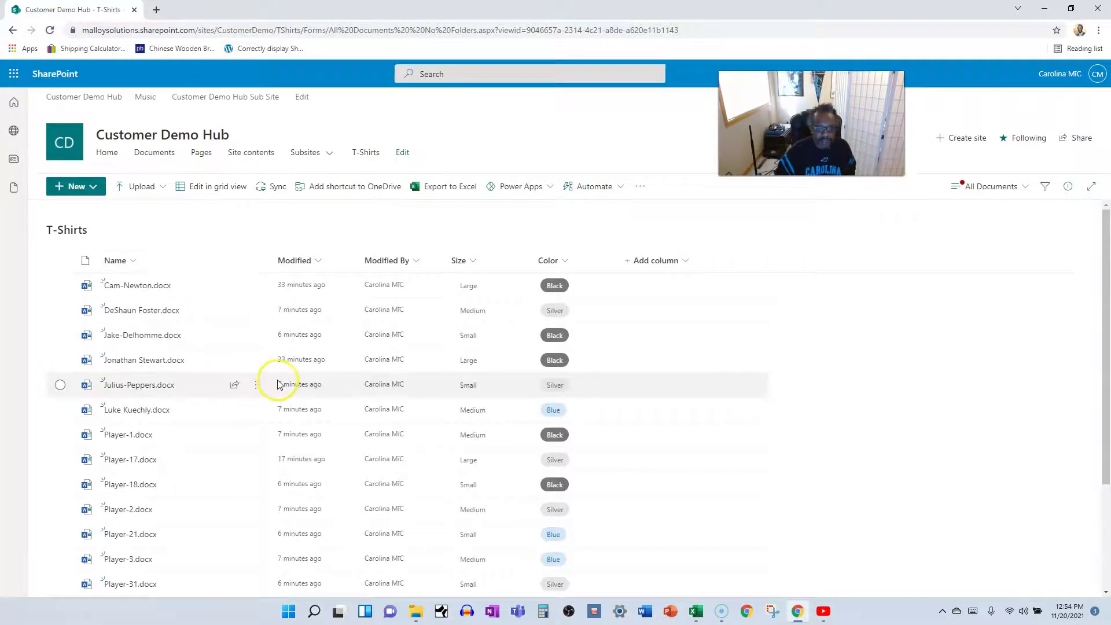
scroll(280, 385, down, 3)
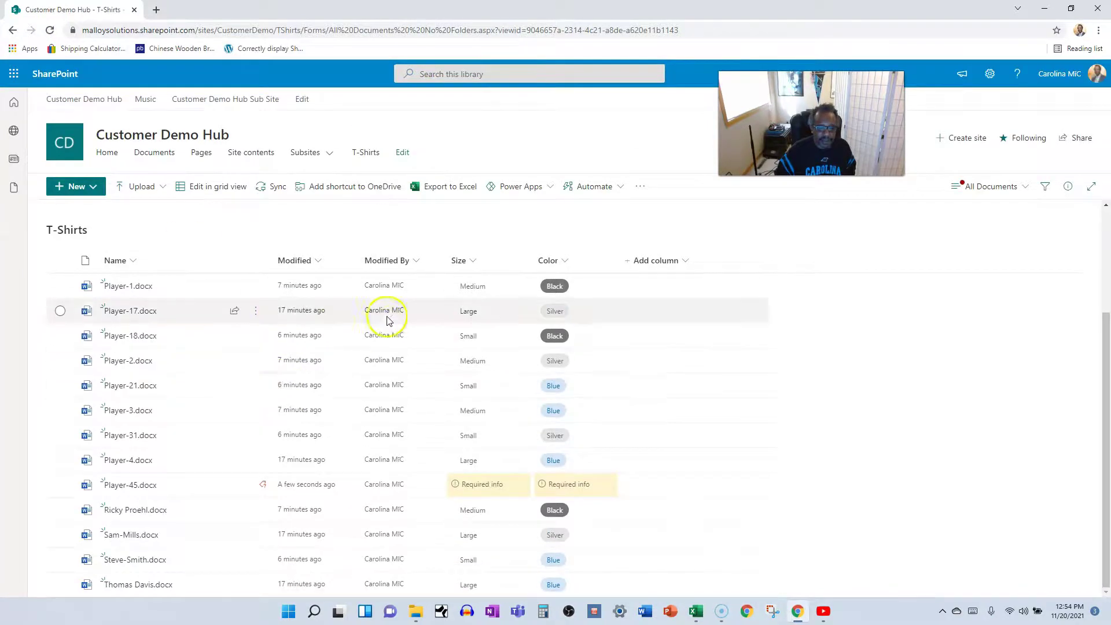
scroll(385, 317, up, 3)
click(316, 261)
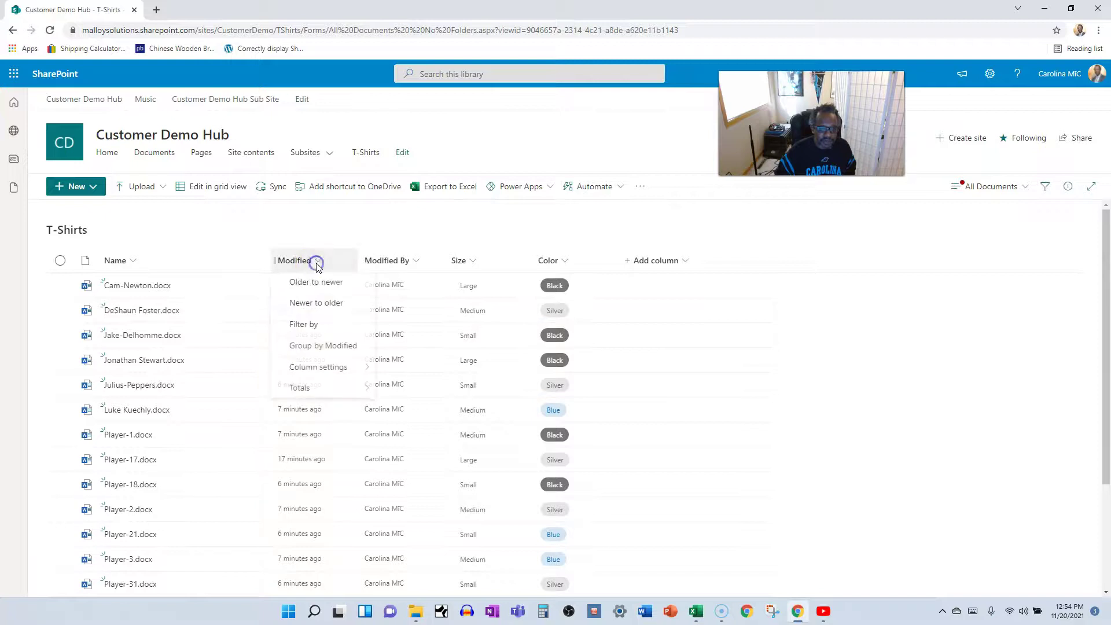
click(314, 306)
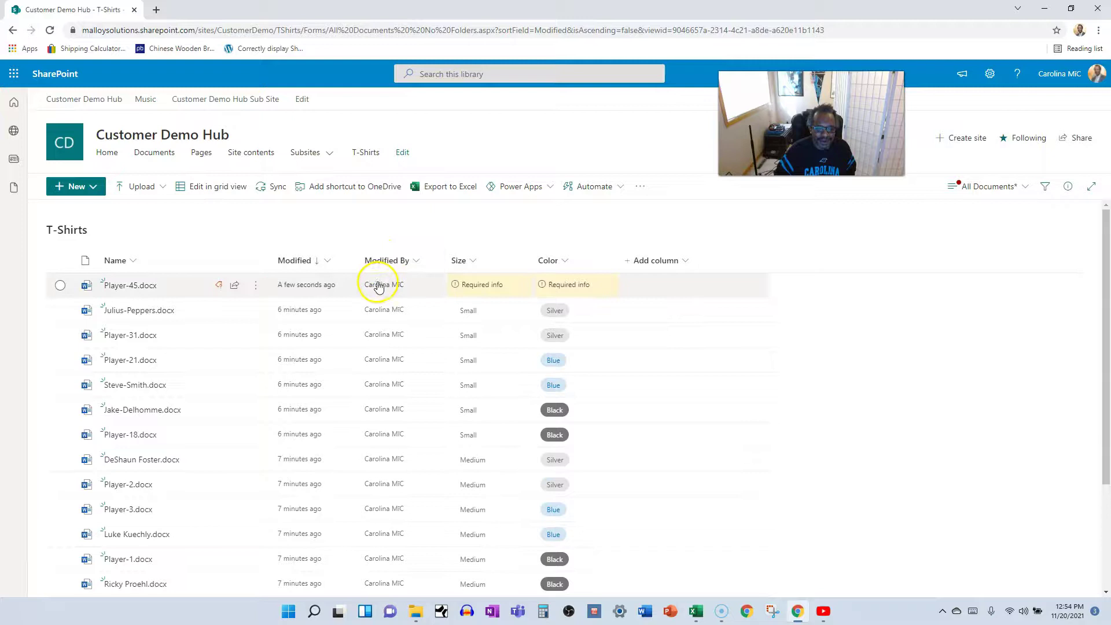
Show the Created and Created By columns in the current view and apply the change
click(416, 261)
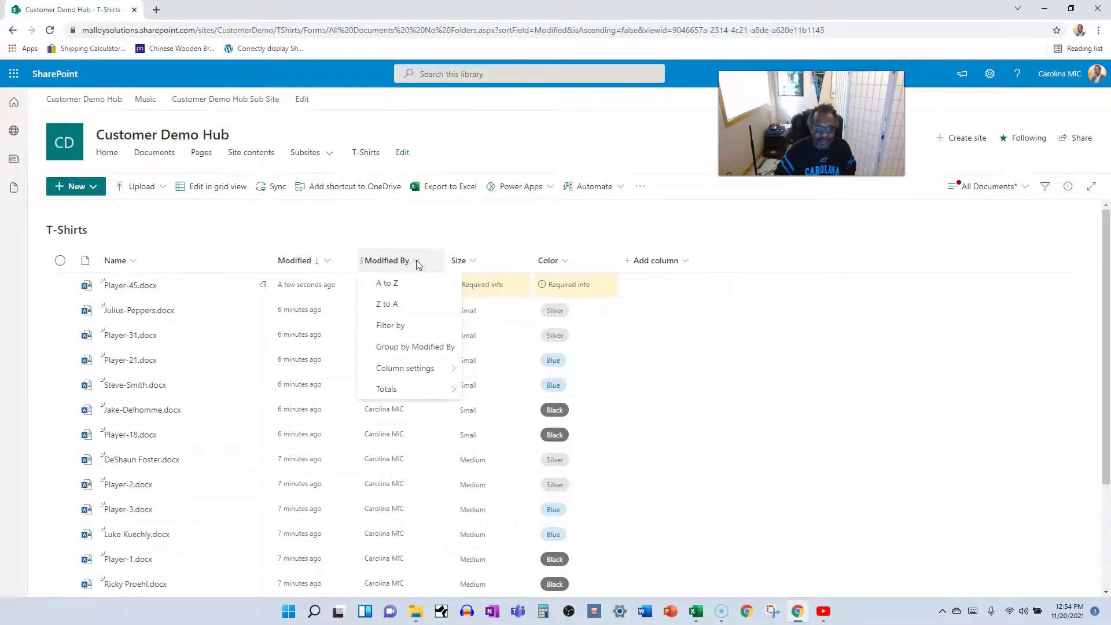
mouse_move(421, 367)
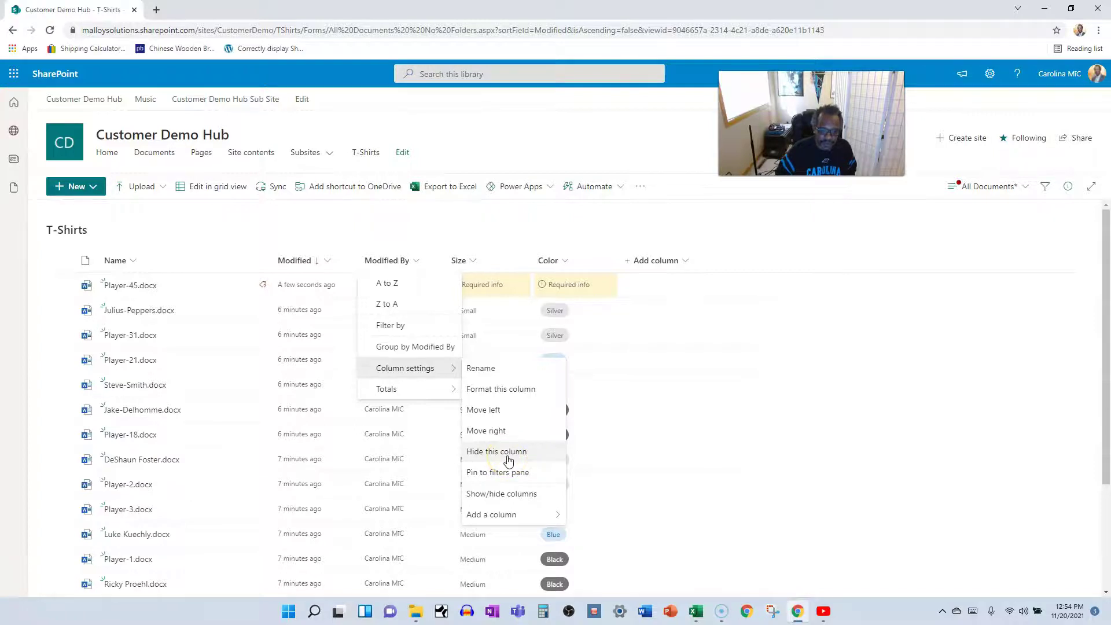
click(498, 493)
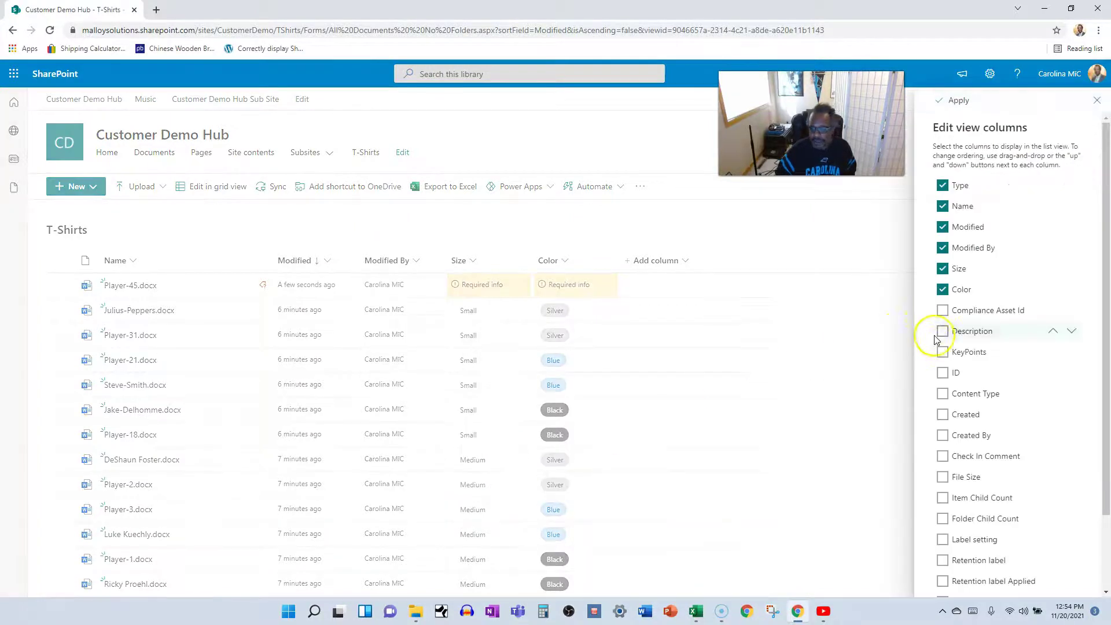
click(942, 416)
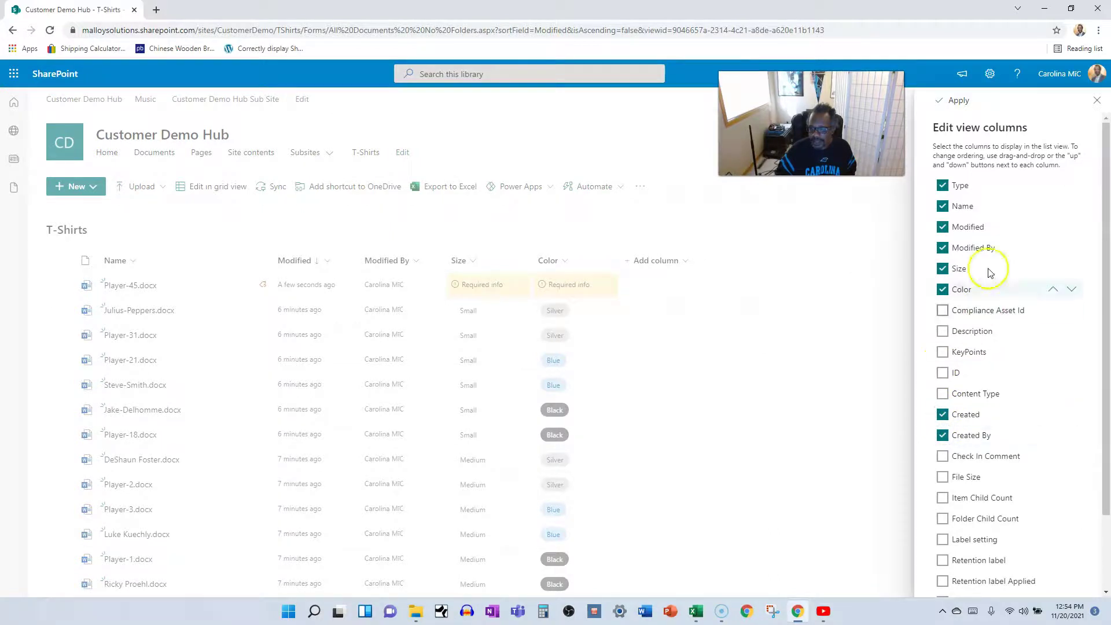
click(959, 100)
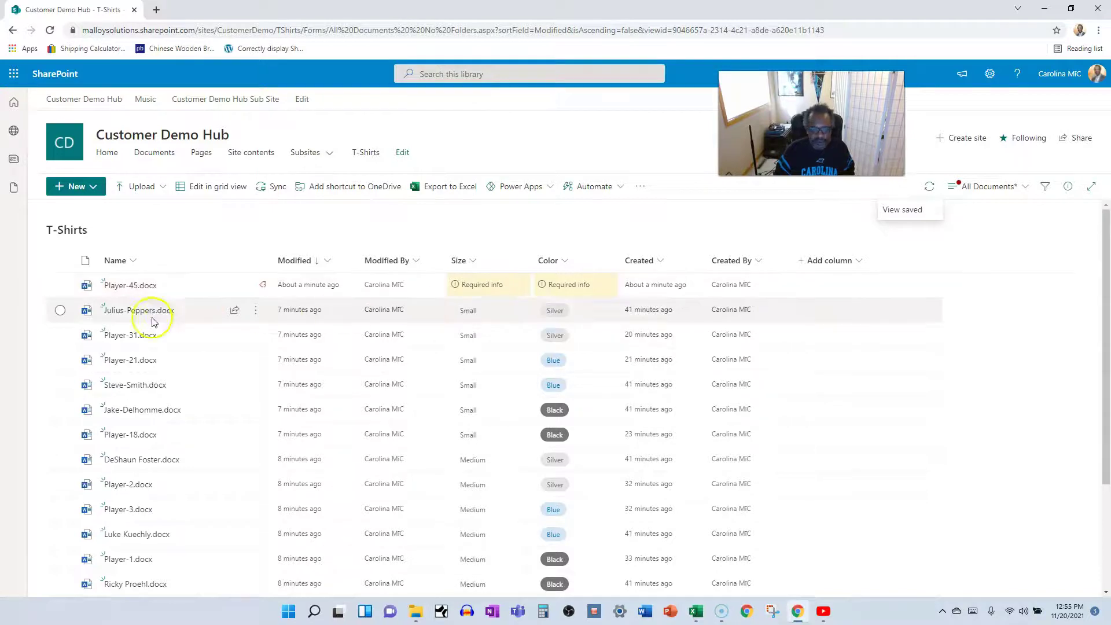
Group the library's documents by Size
click(495, 290)
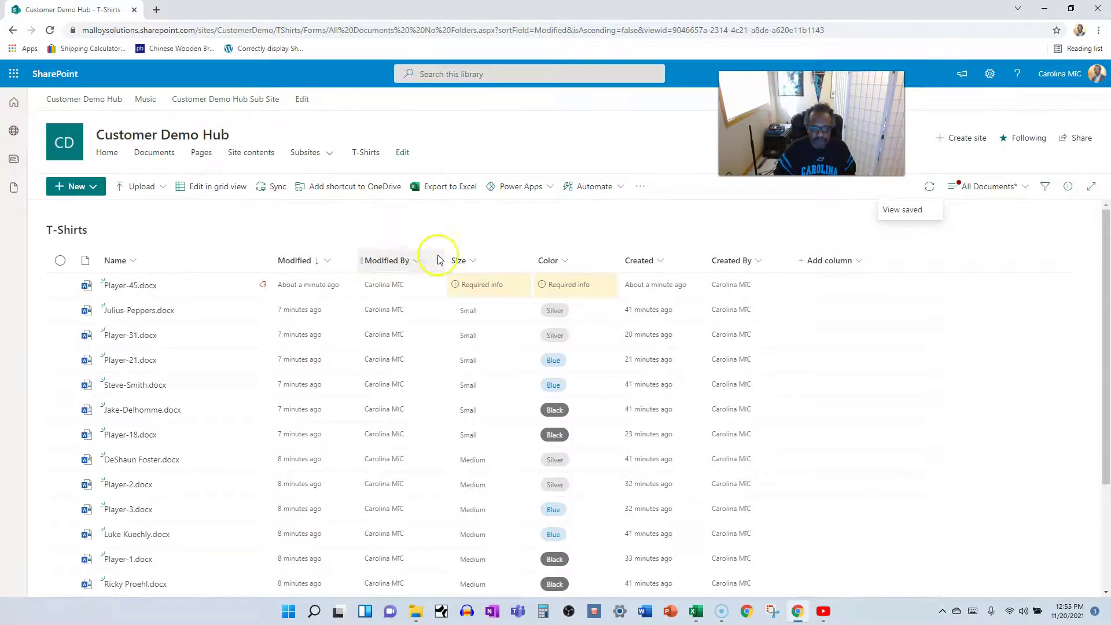
click(473, 261)
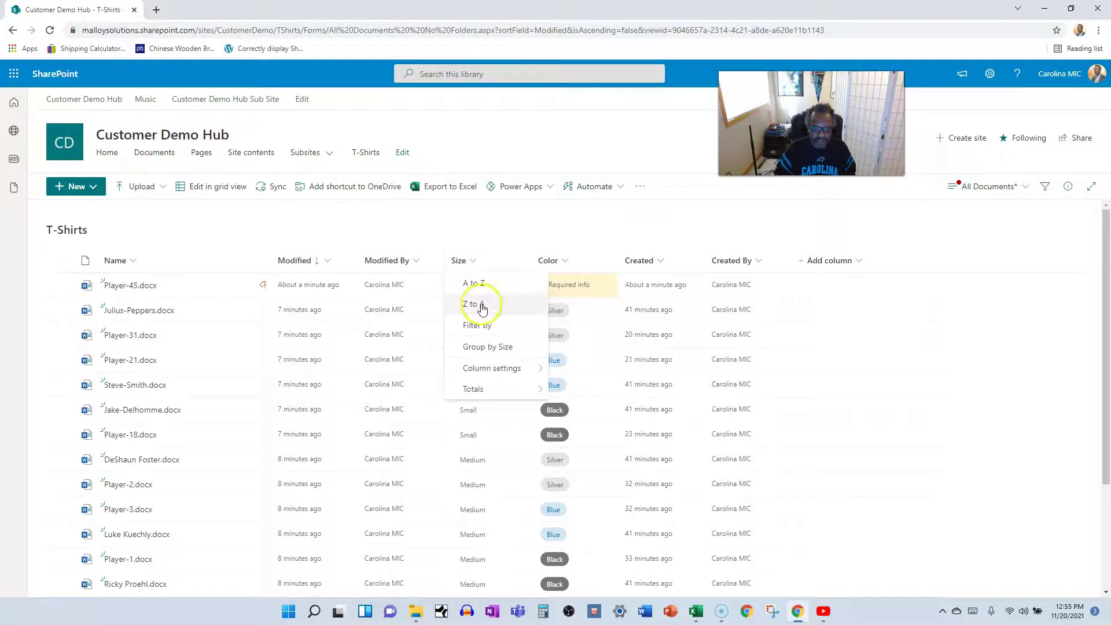
click(473, 346)
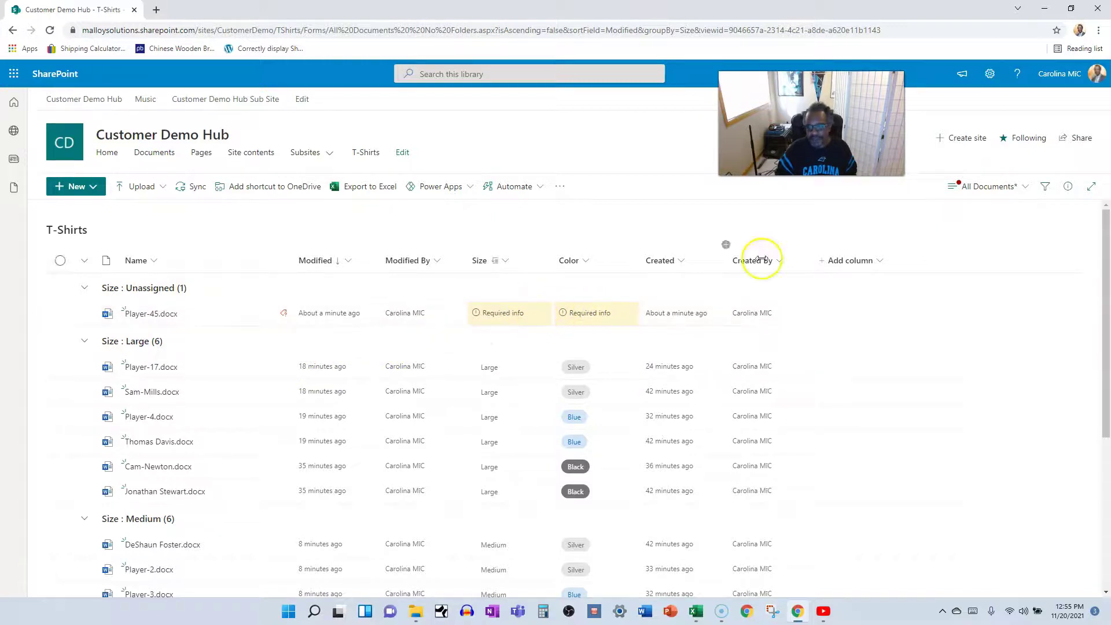
Switch the library to the view of files that need attention and open the details of Player-45.docx
click(994, 179)
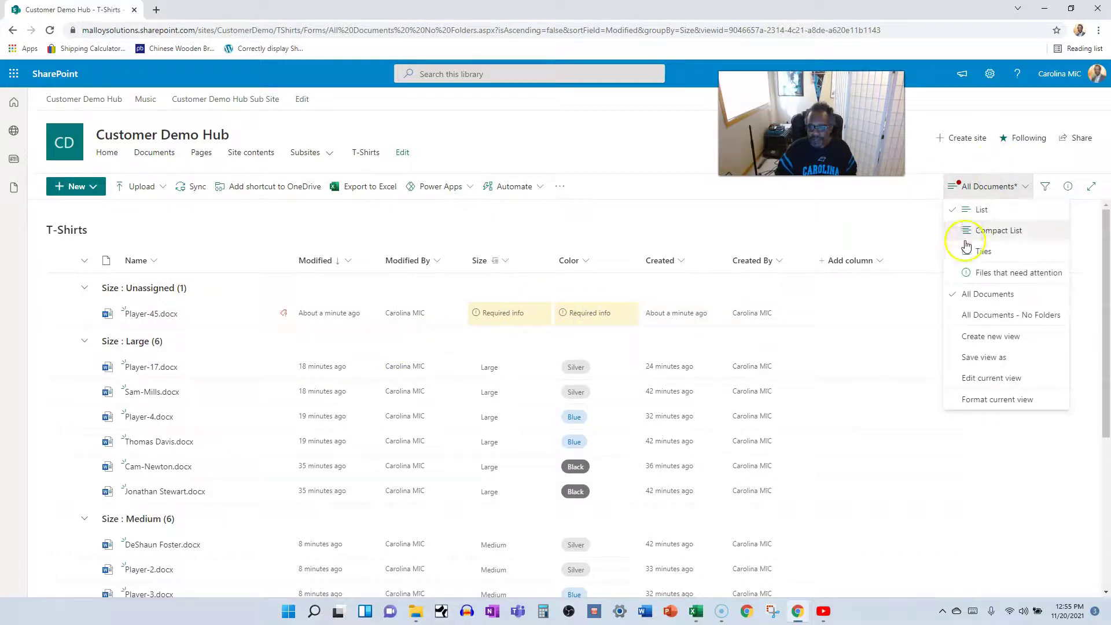
click(992, 276)
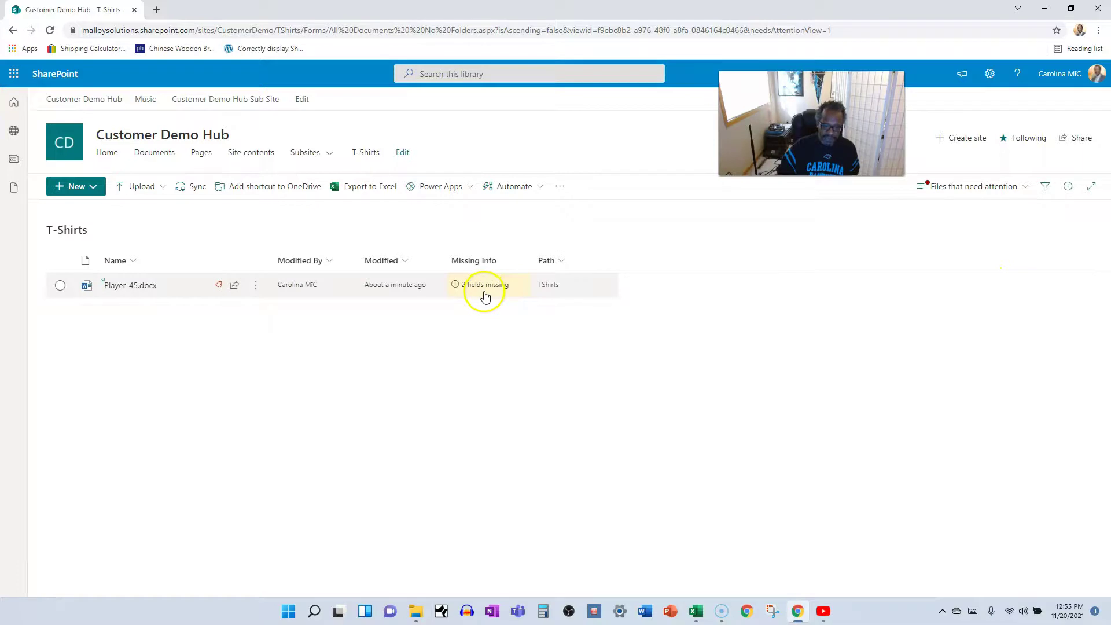
click(60, 286)
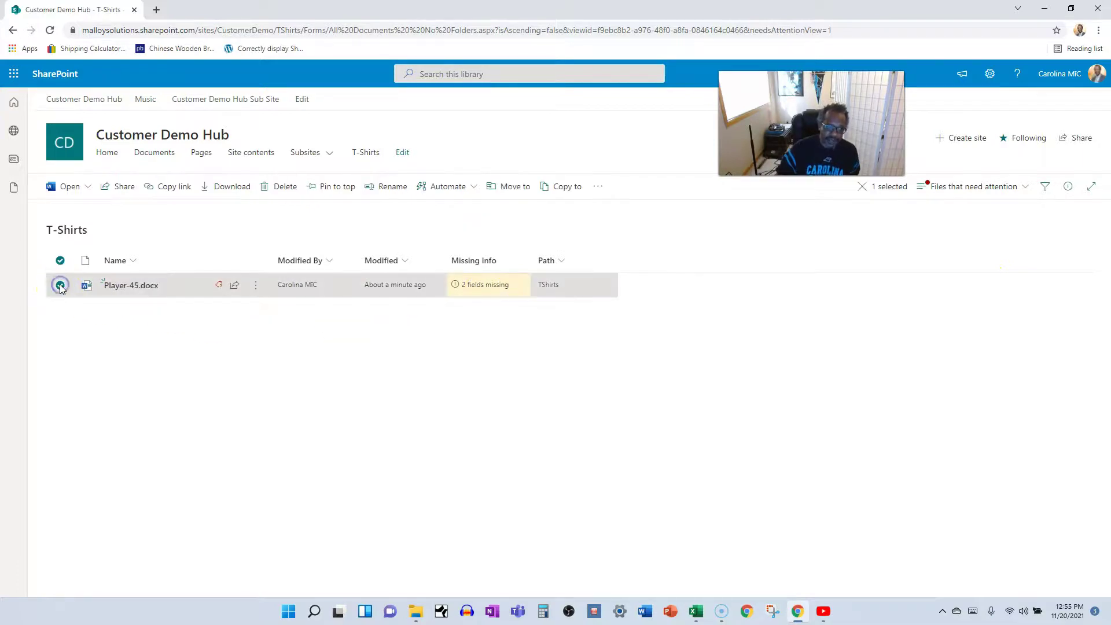
click(1067, 185)
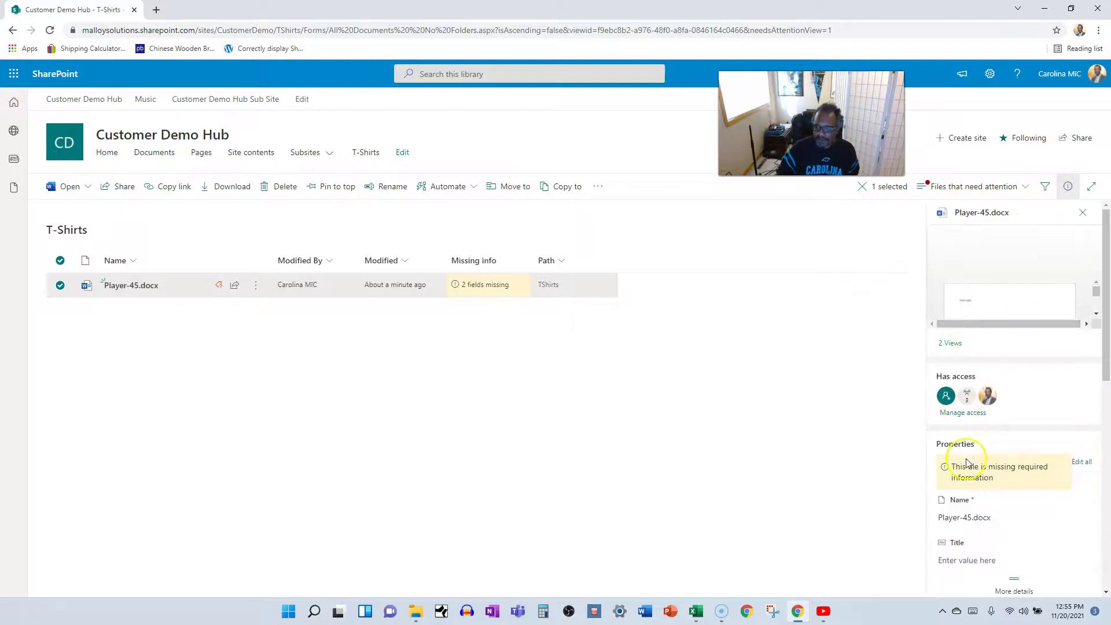
scroll(960, 457, down, 3)
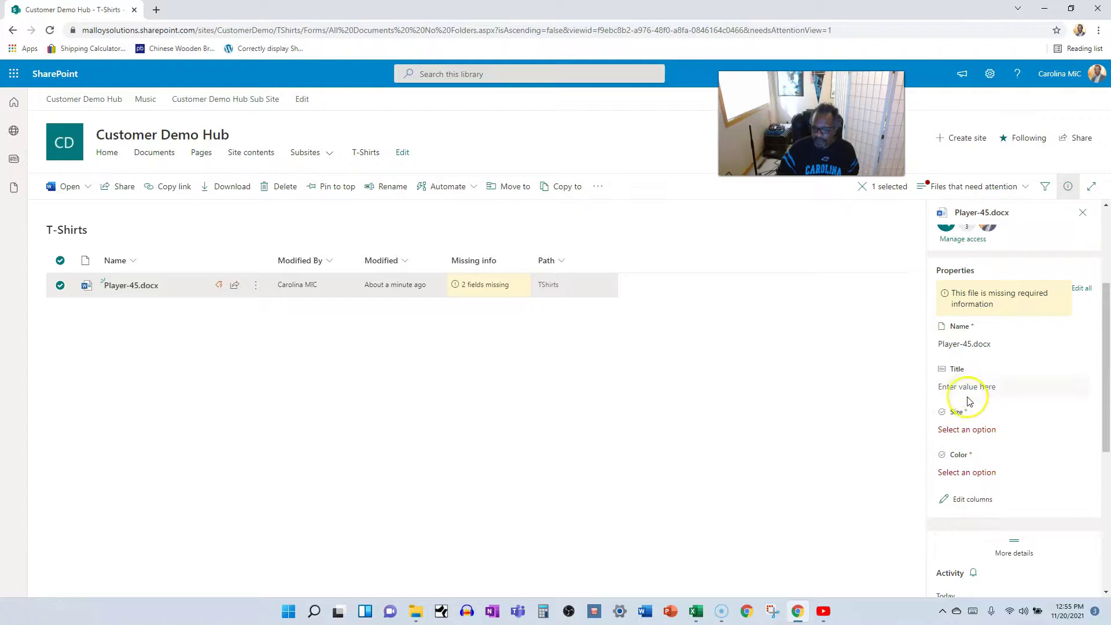
Set Player-45.docx's Size to Small and its Color to Blue, and close the details pane
click(954, 430)
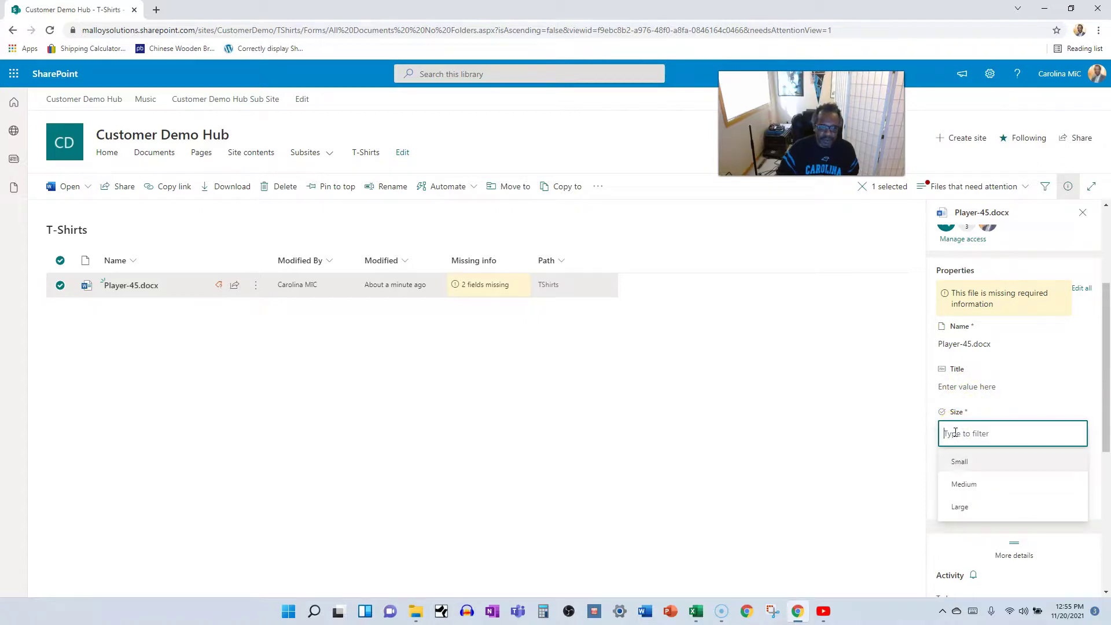
click(957, 462)
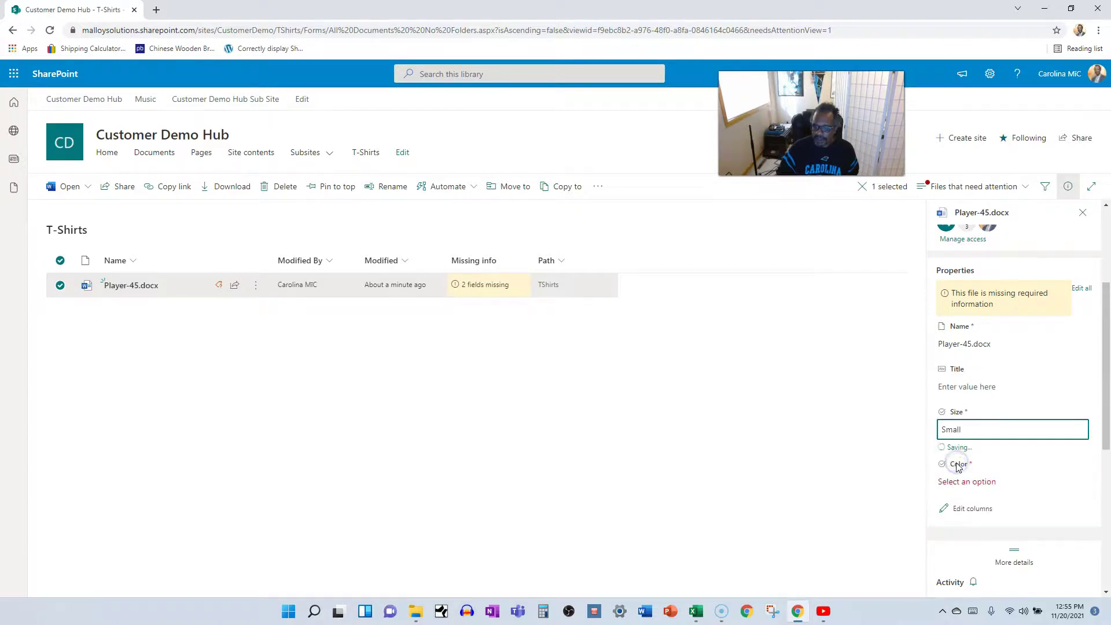
click(958, 472)
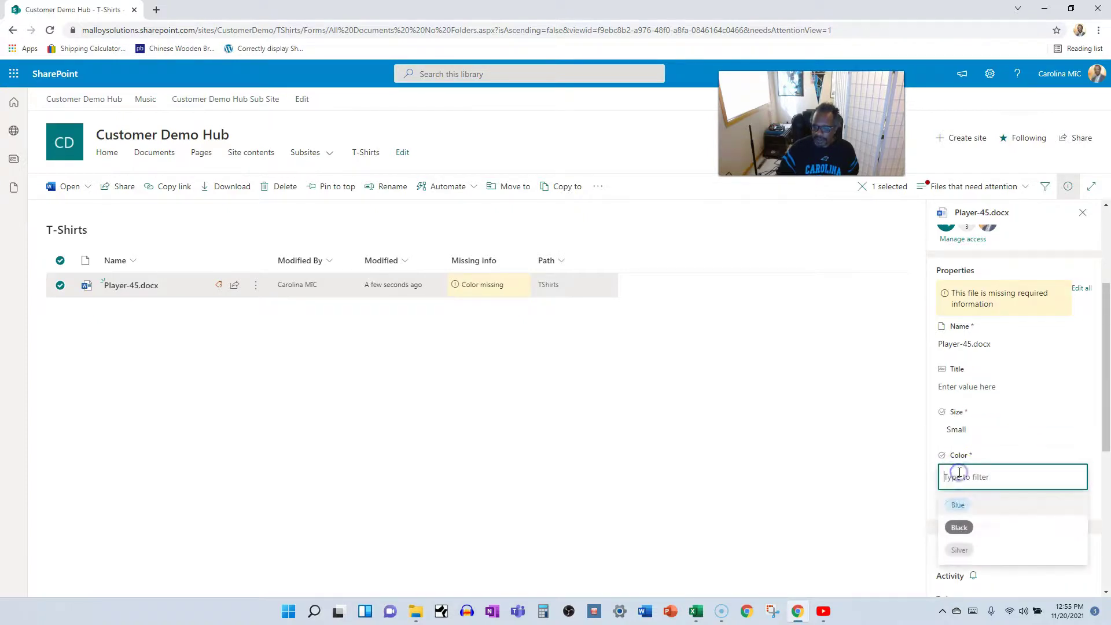
click(958, 505)
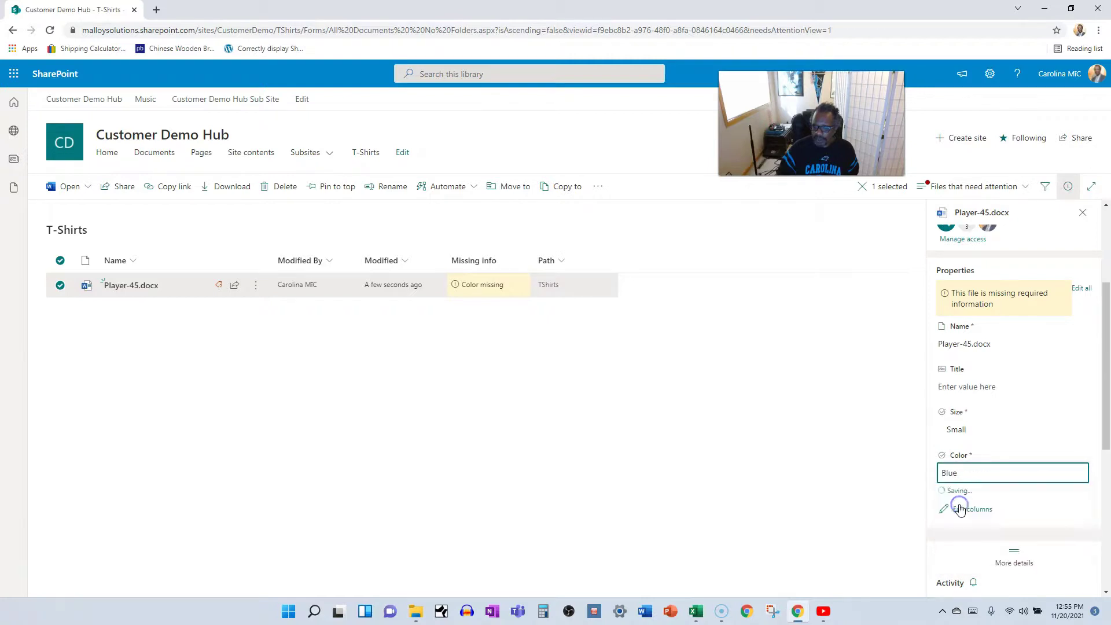
click(712, 413)
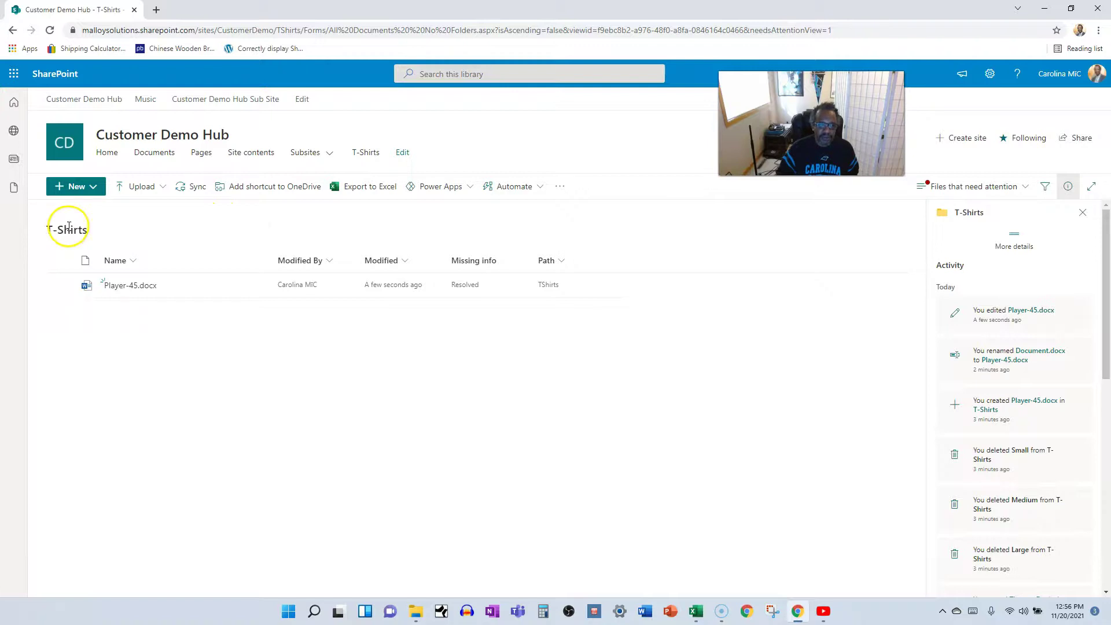
click(1081, 213)
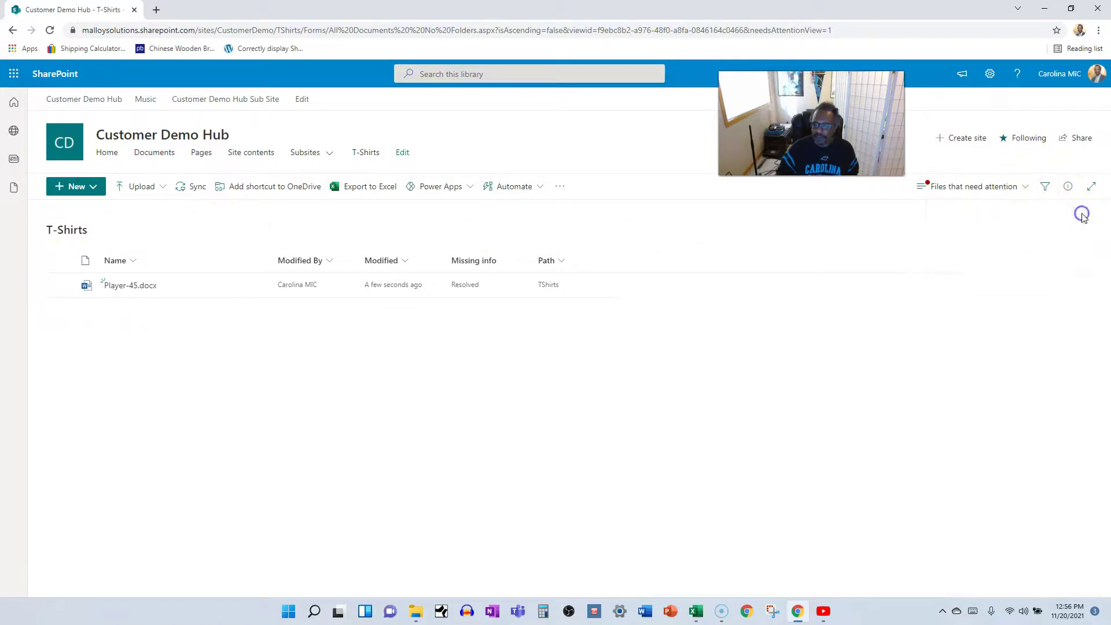
Return to the All Documents view and sort the documents by Modified from newer to older
click(983, 186)
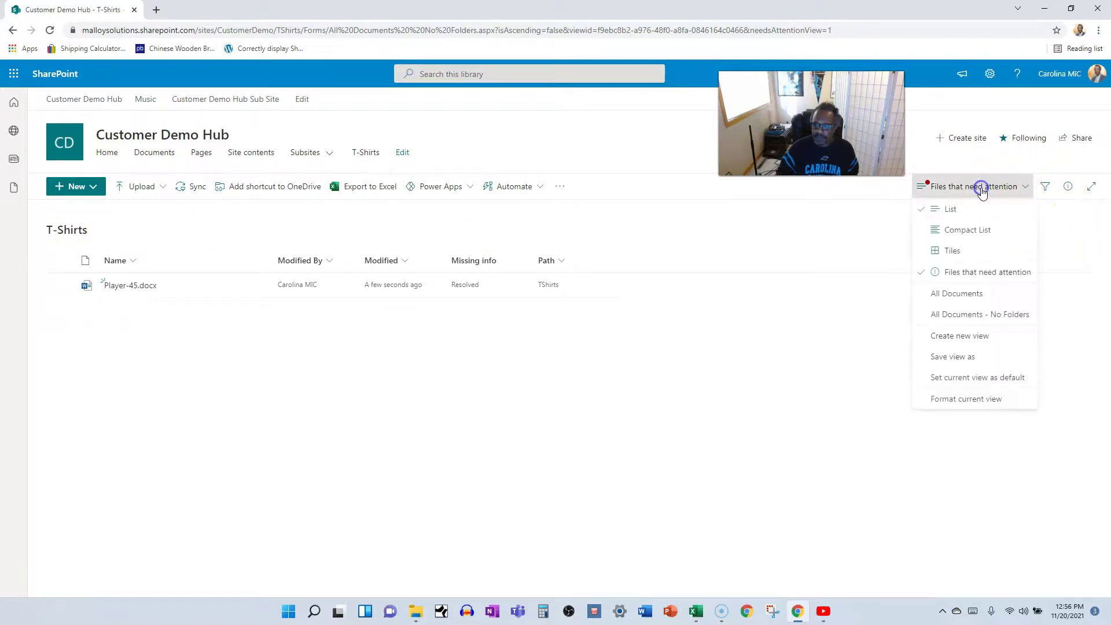
click(948, 295)
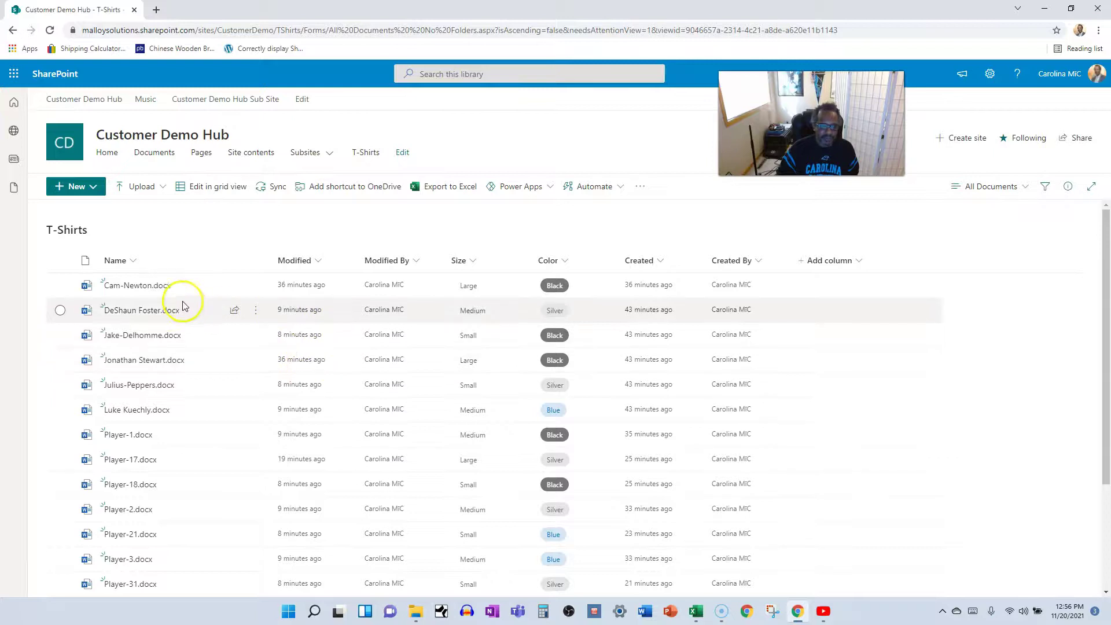
click(316, 261)
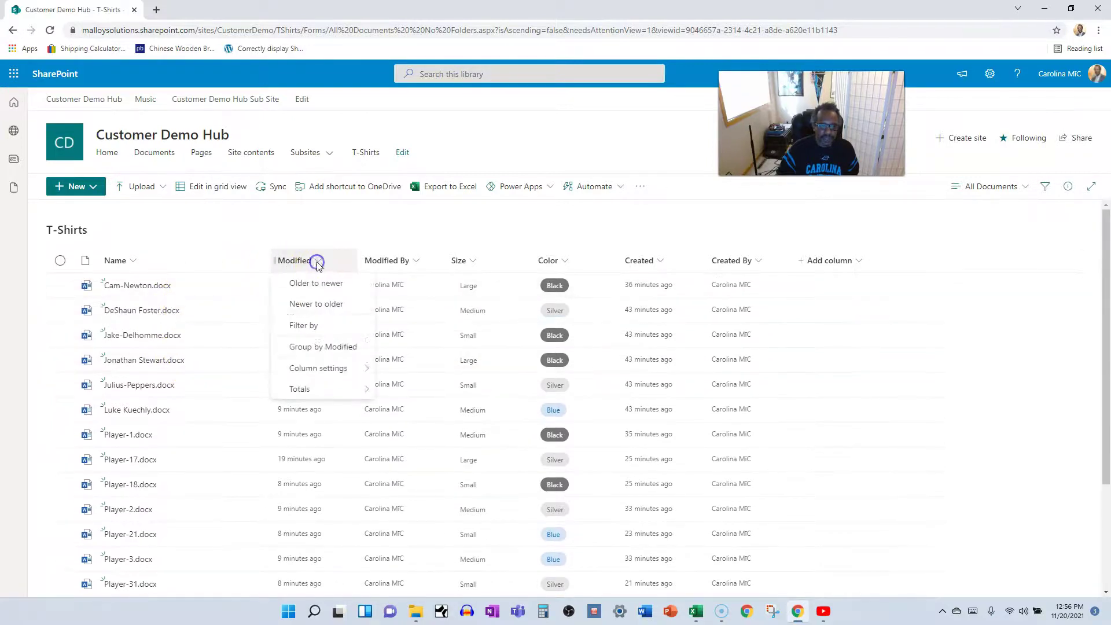
click(317, 310)
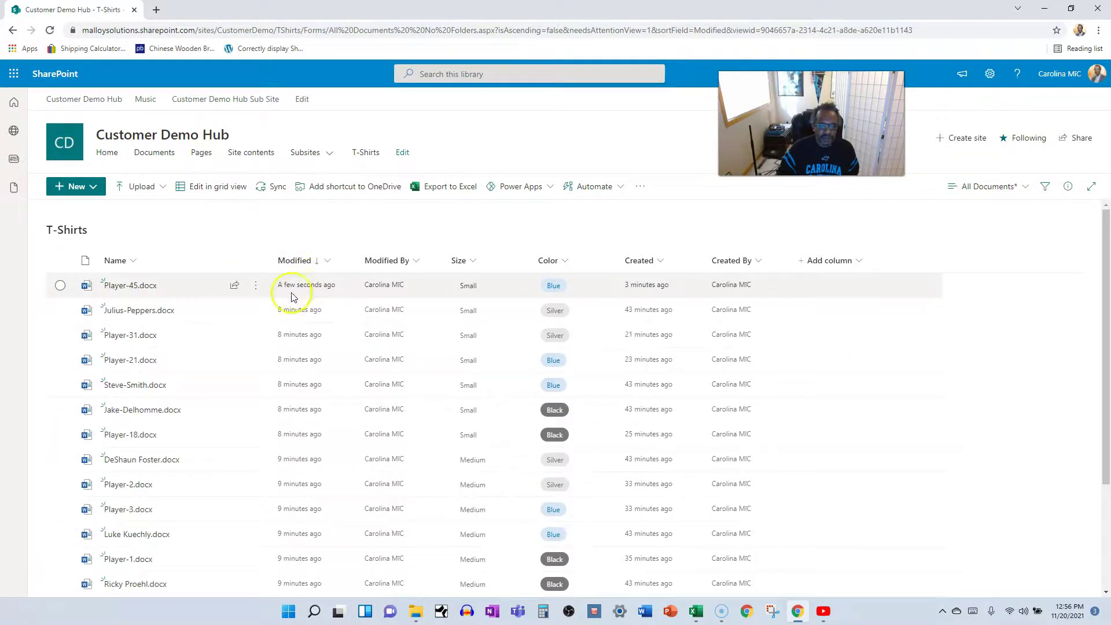
Save the sorted view under the existing name All Documents
click(999, 185)
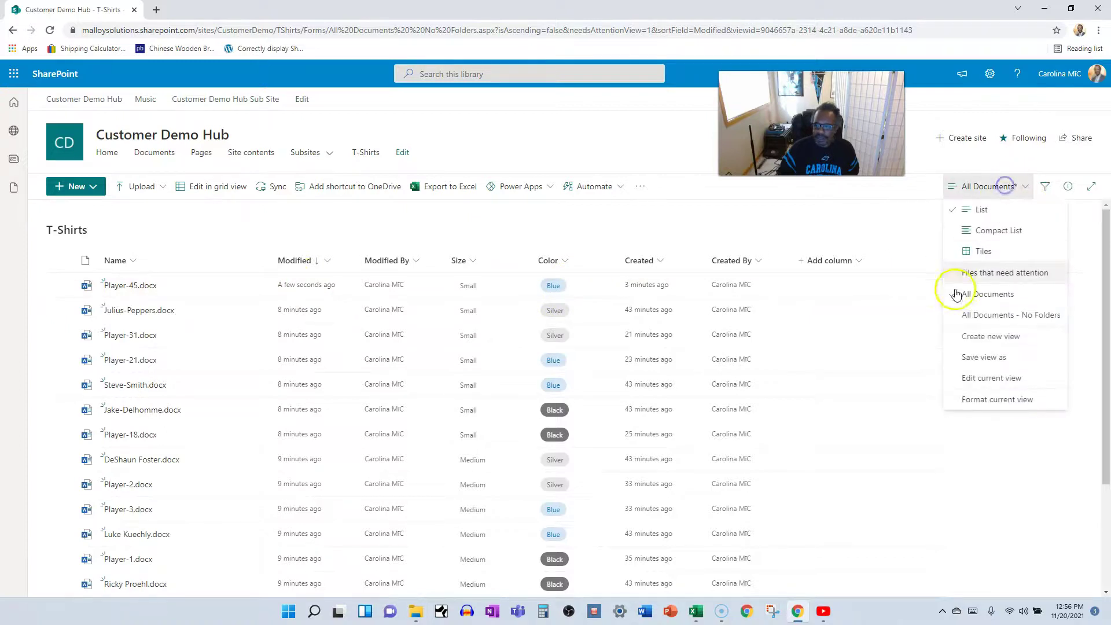
click(973, 357)
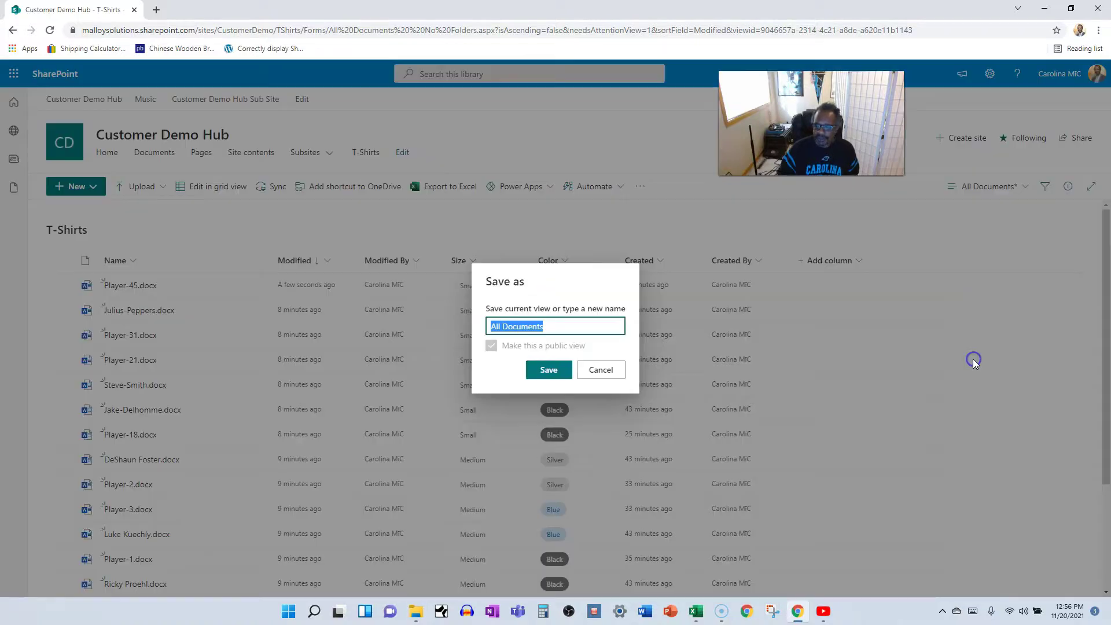
click(547, 371)
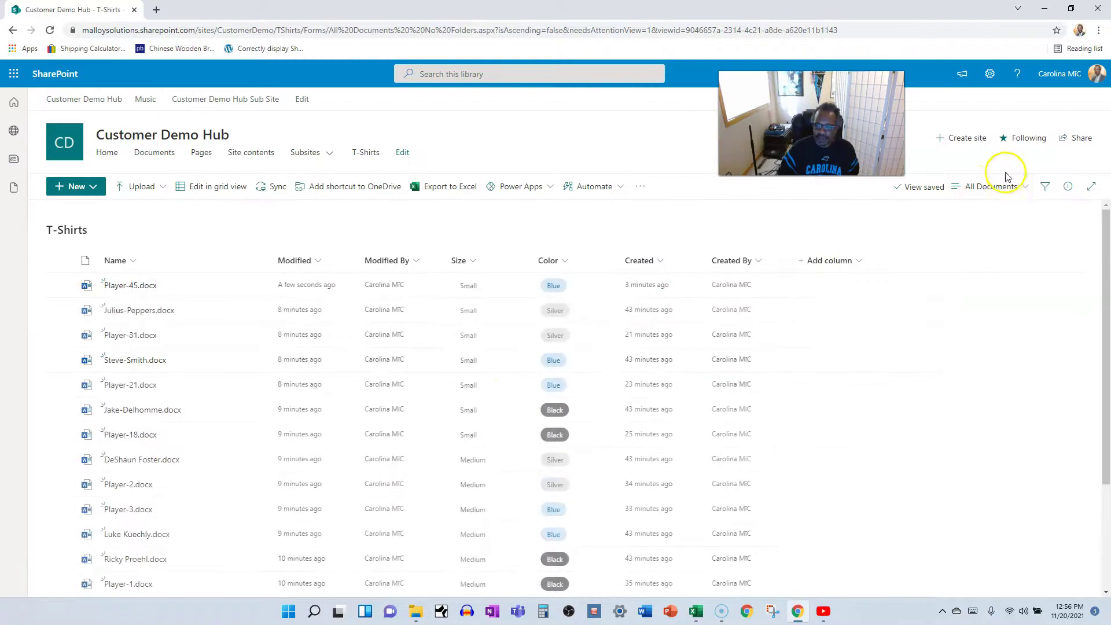
Delete the All Documents - No Folders view from the library and check the list of remaining views
click(999, 186)
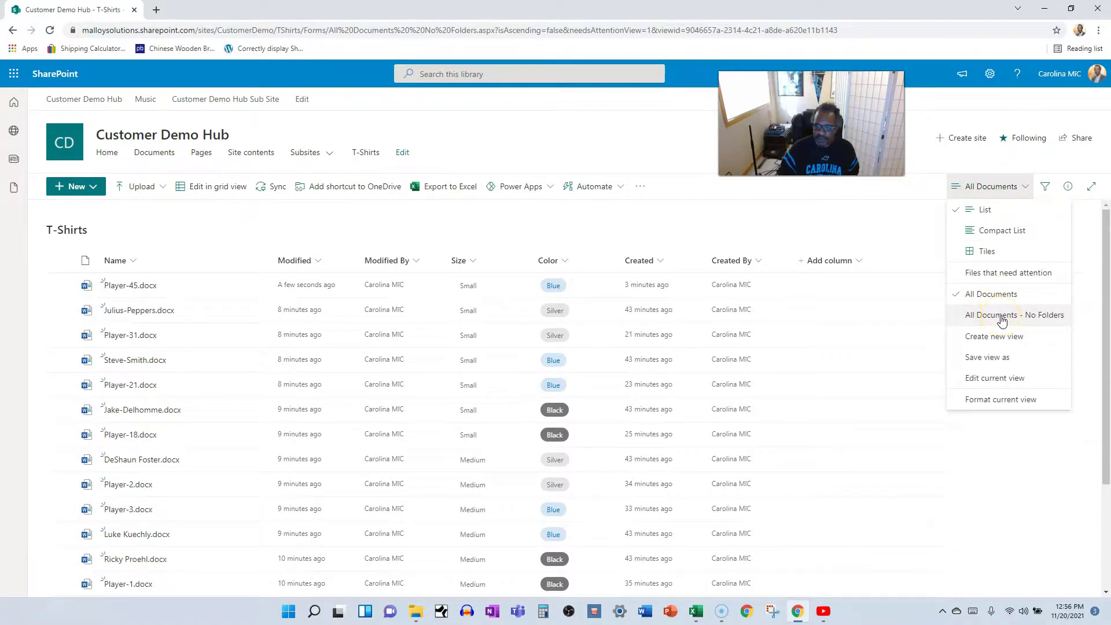
click(1002, 316)
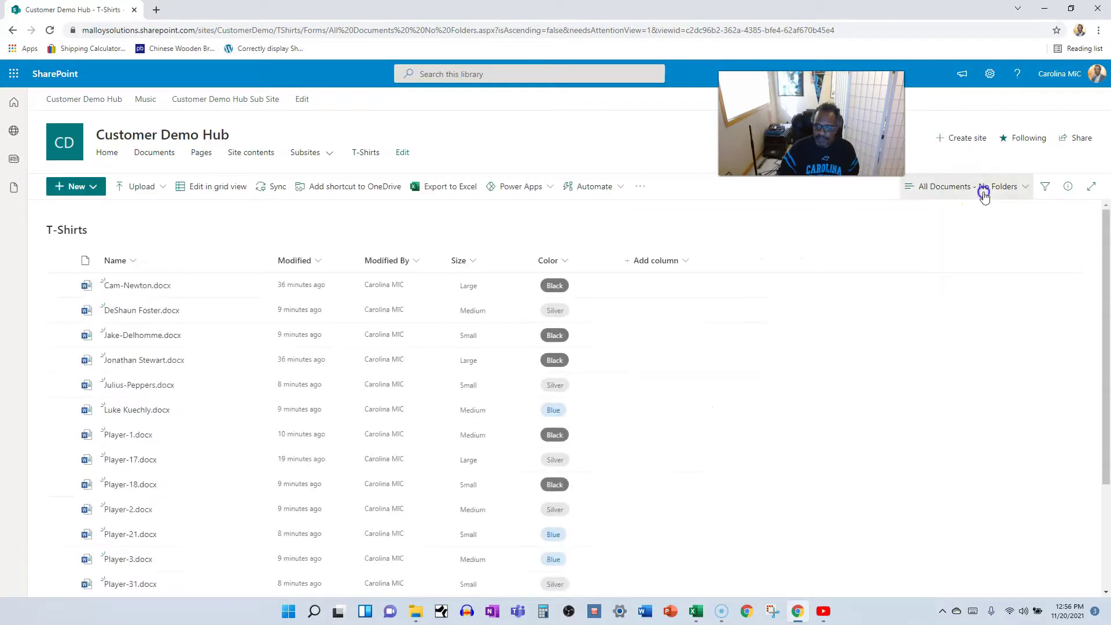
click(984, 187)
click(949, 397)
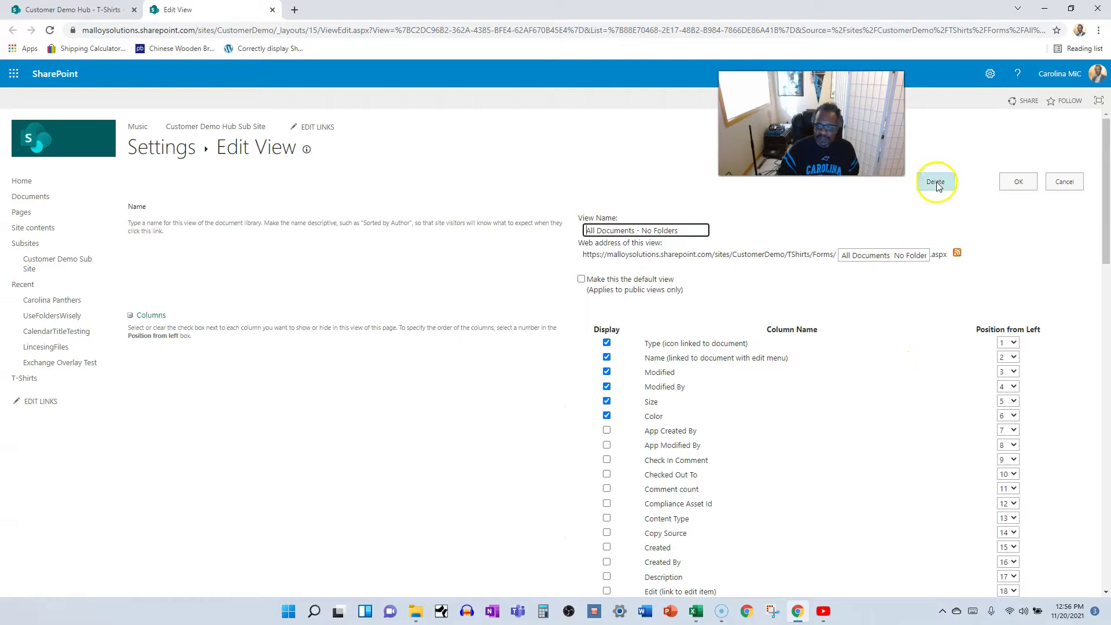
click(935, 182)
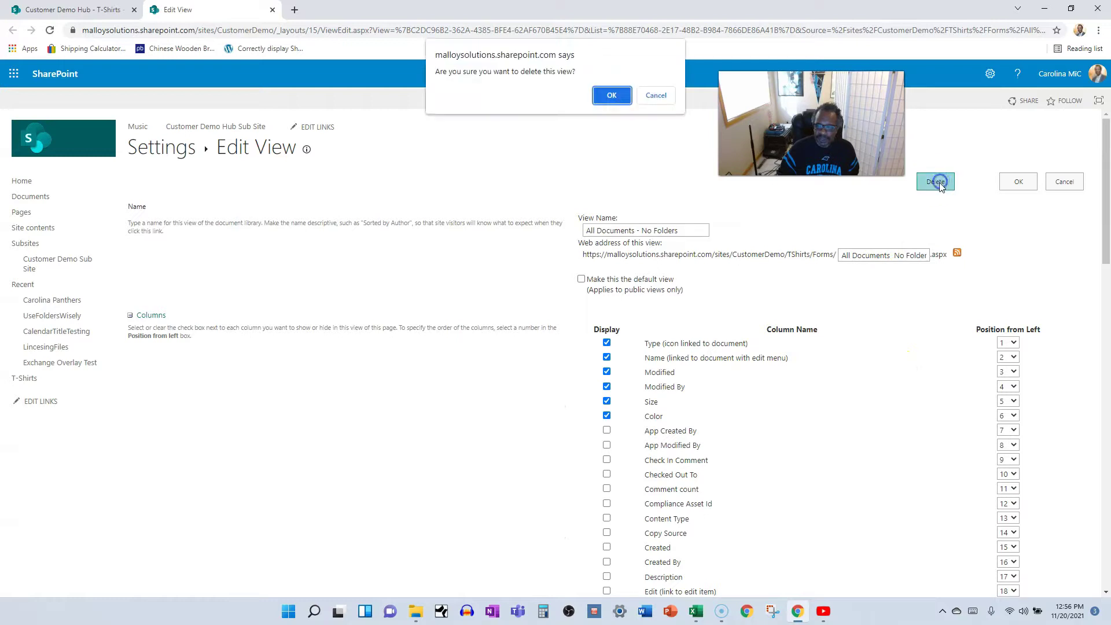
click(608, 95)
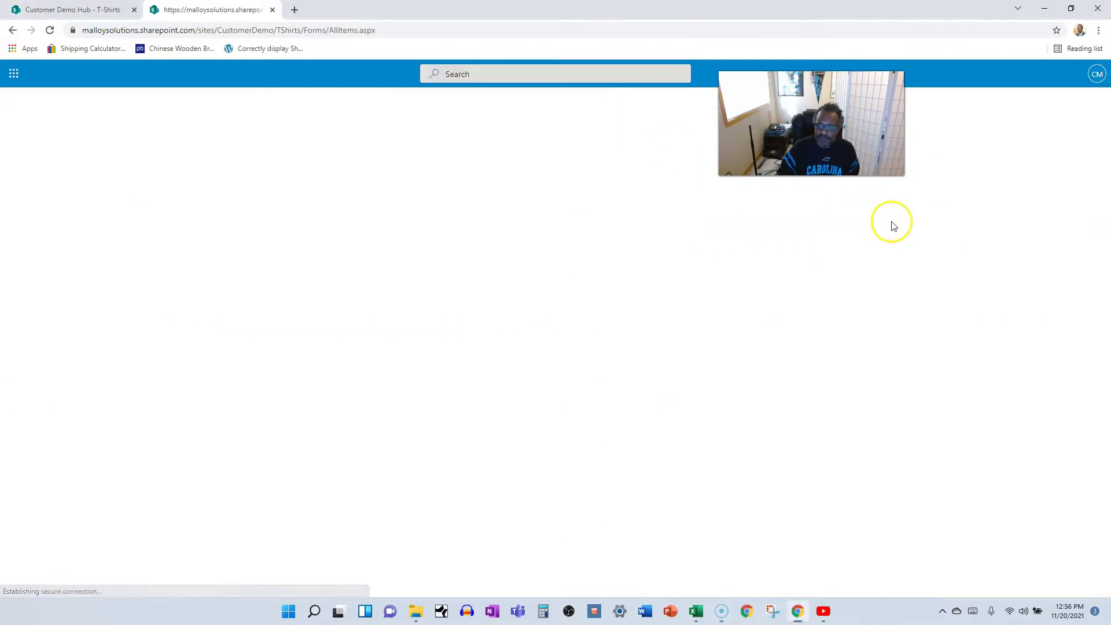
click(985, 186)
click(984, 186)
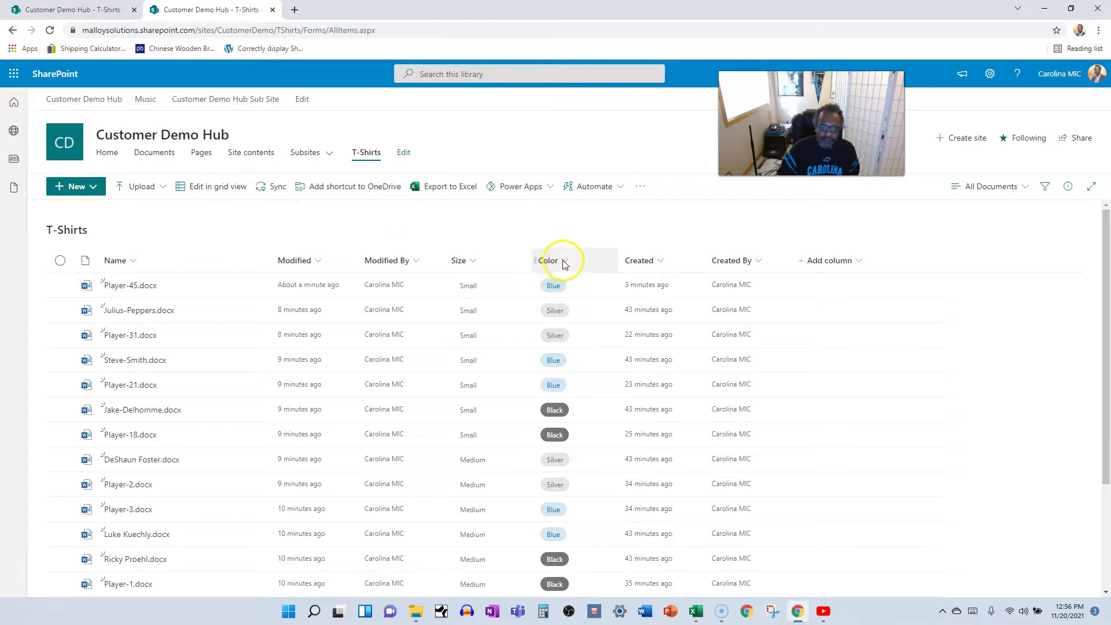
Group the library's documents by Size and collapse all the groups
click(467, 263)
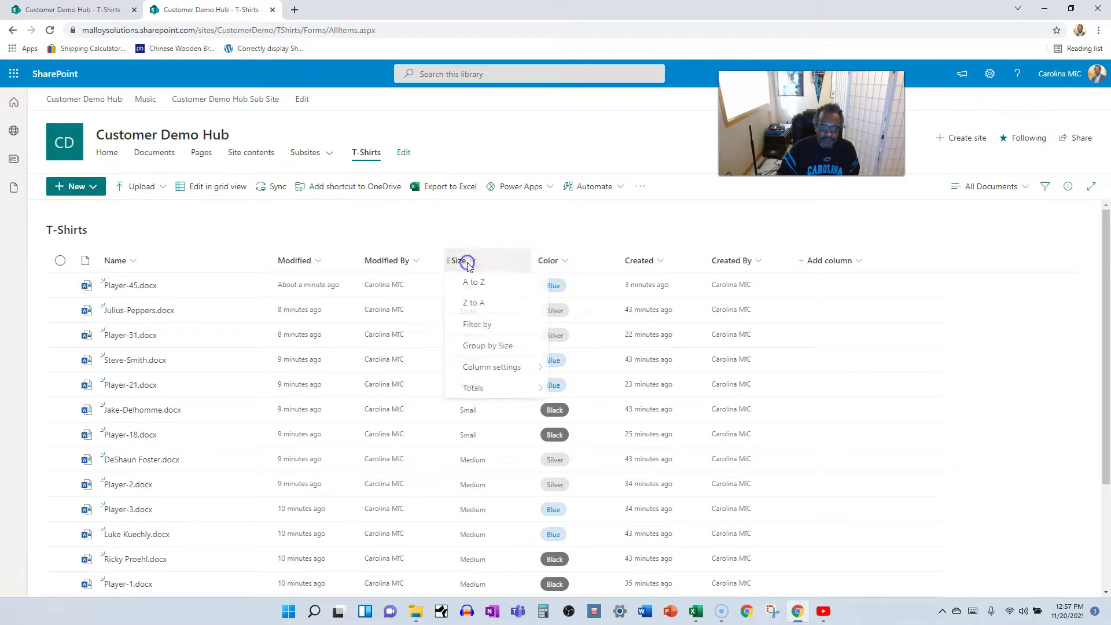
click(477, 350)
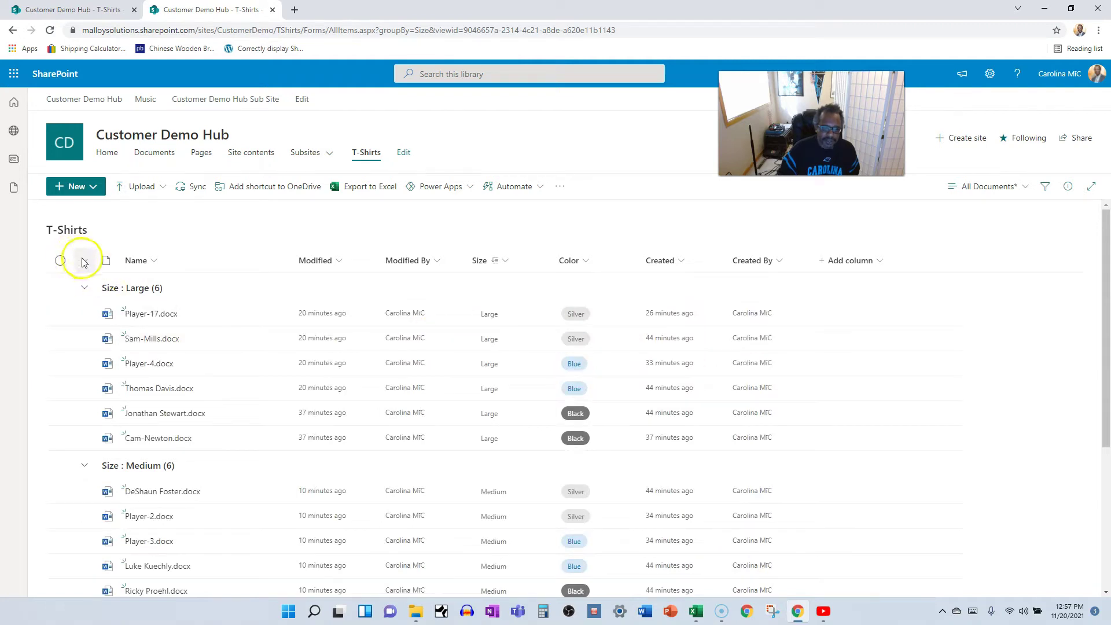
click(84, 262)
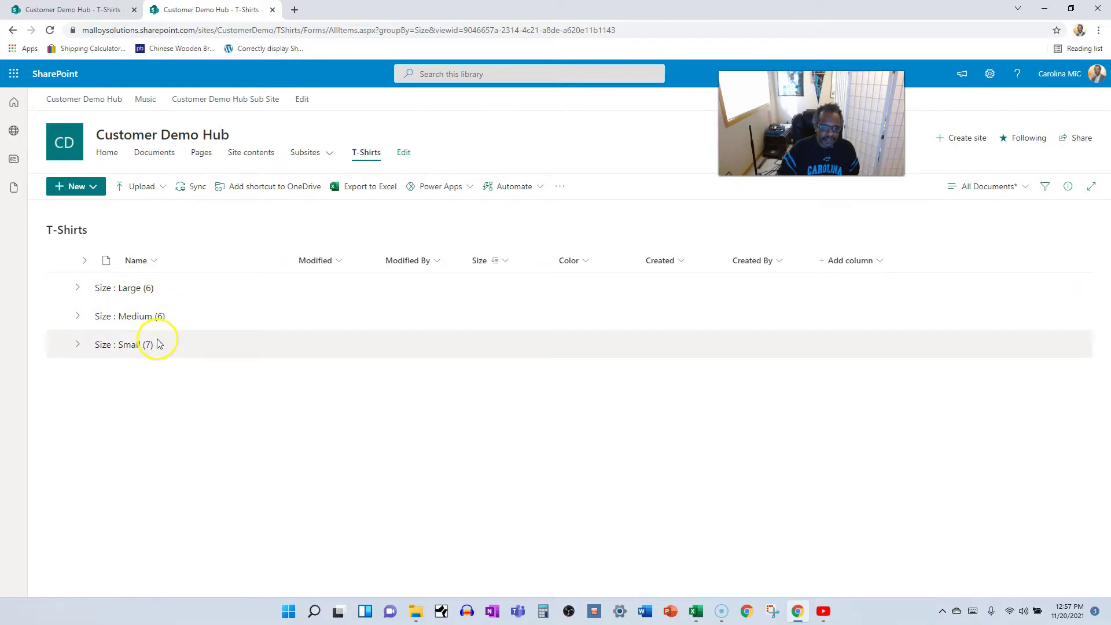
Expand the Large size group to view its documents, and collapse the groups again
click(83, 289)
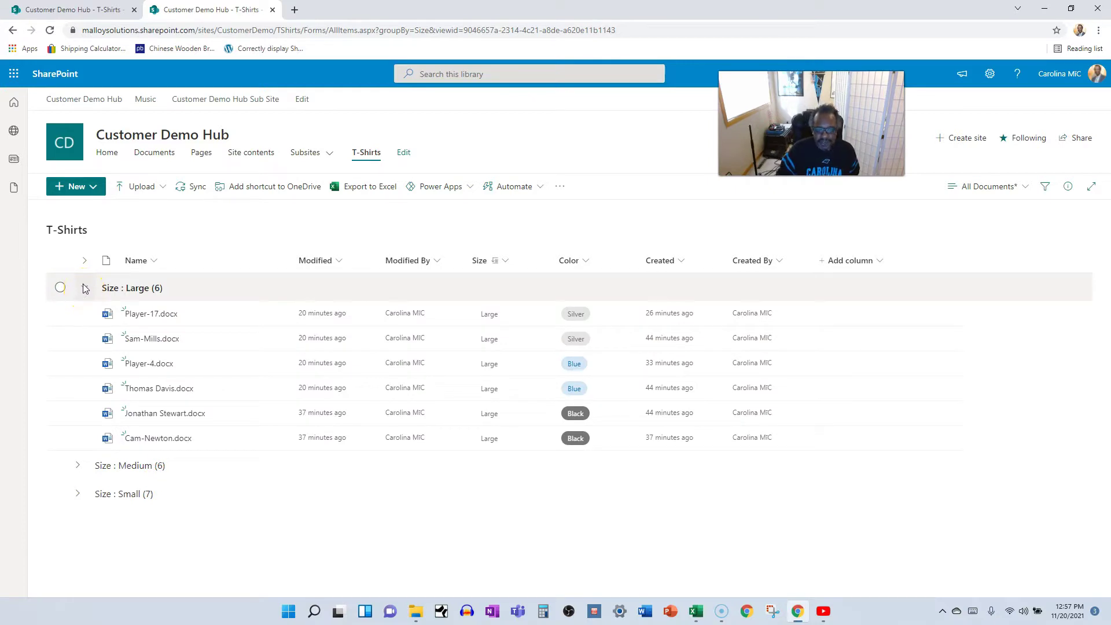
click(83, 288)
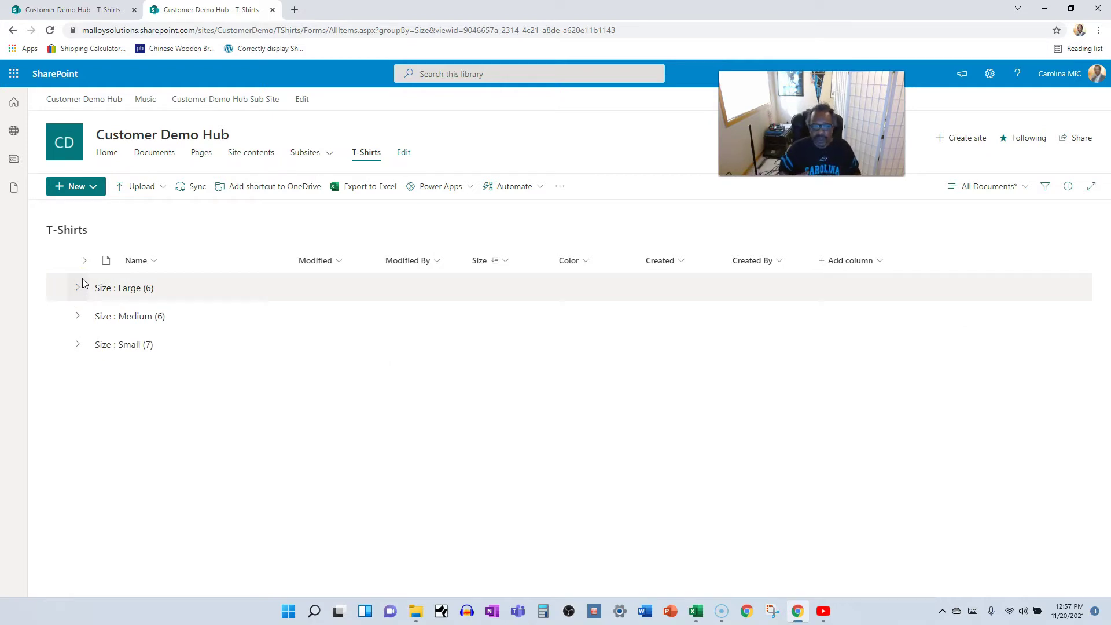
click(81, 266)
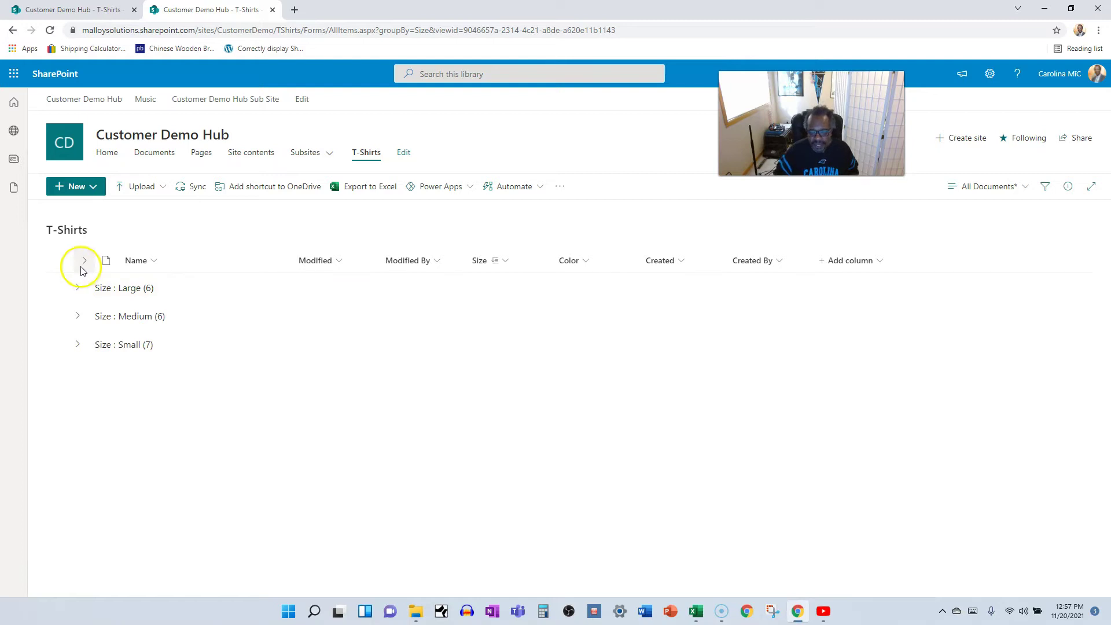
click(84, 269)
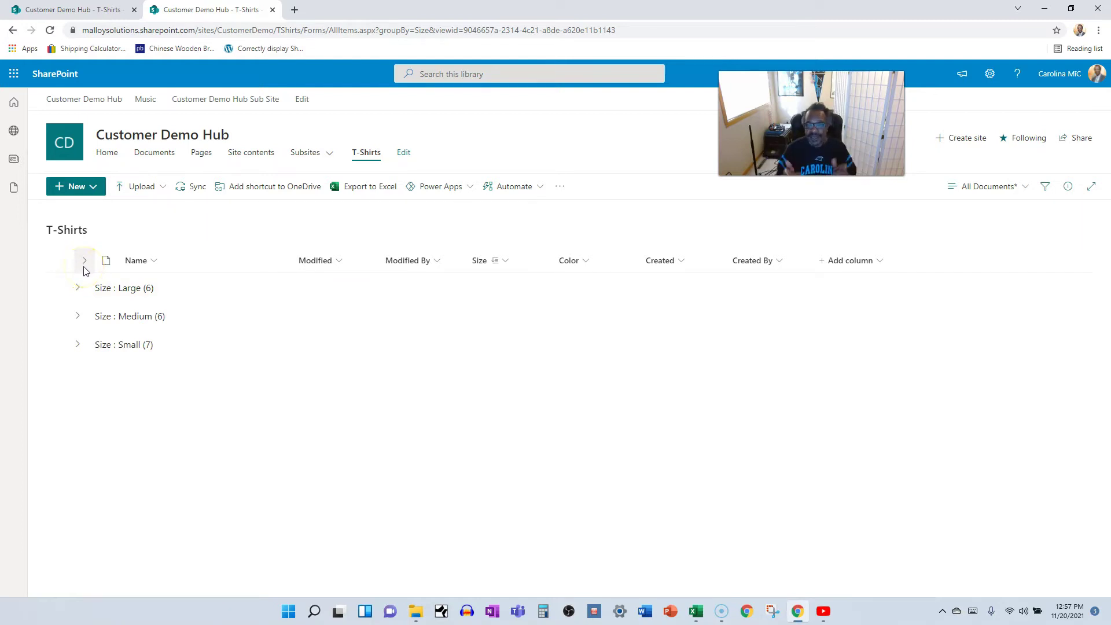